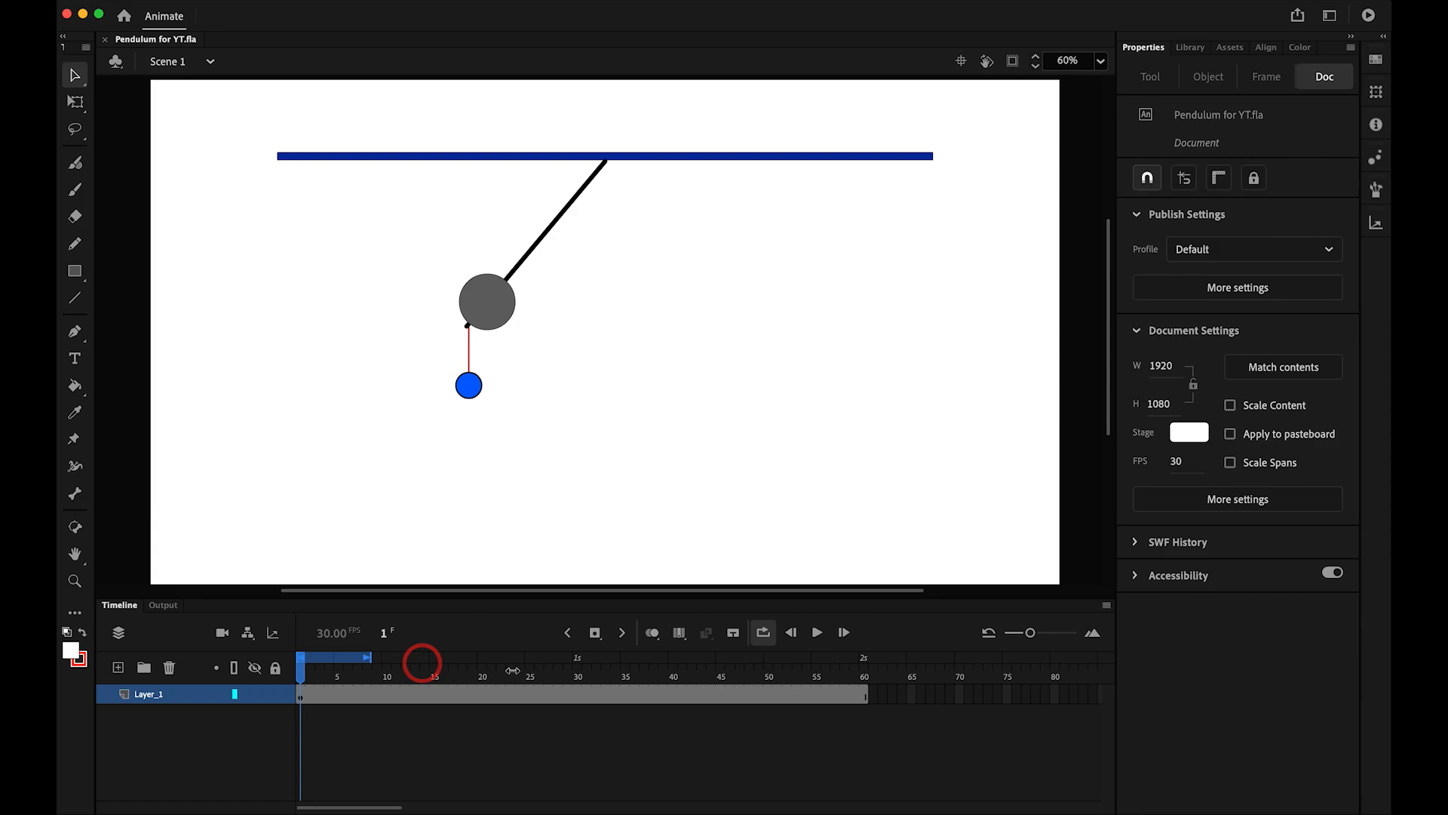
- Extend the loop range to frame 60, play the pendulum animation and turn looping off
left_click_drag(512, 670, 1013, 718)
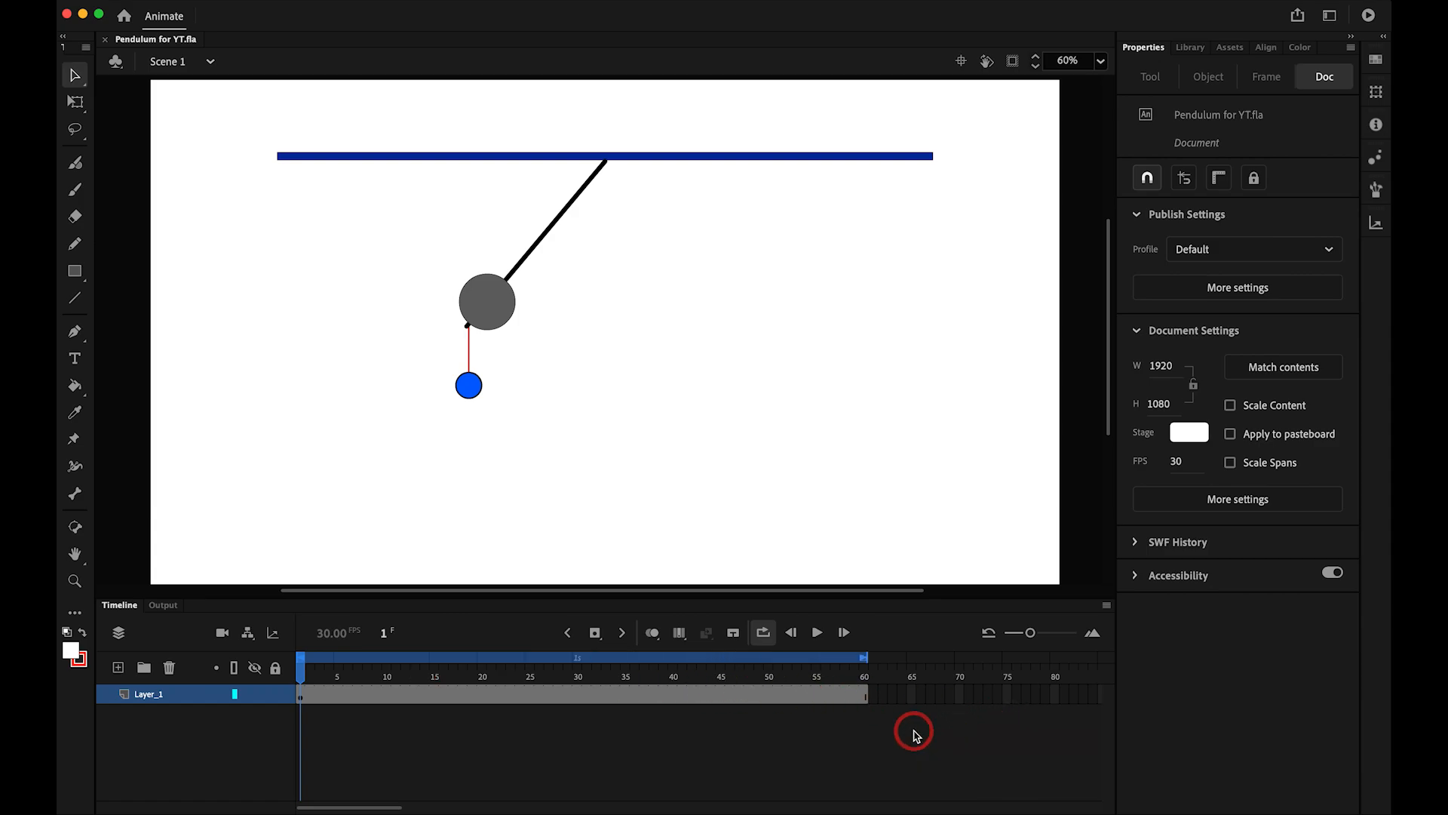
key("Return")
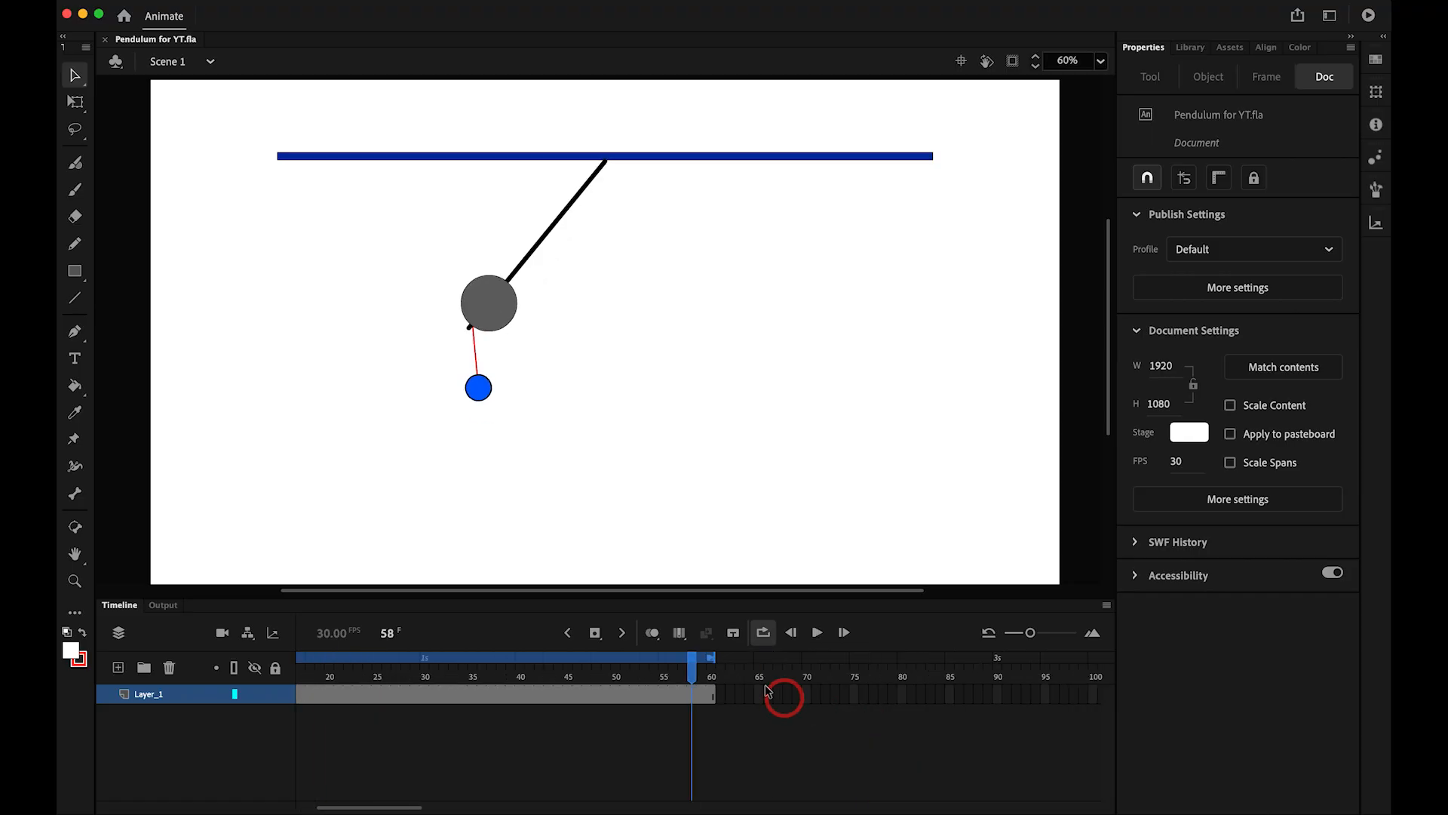
left_click(763, 634)
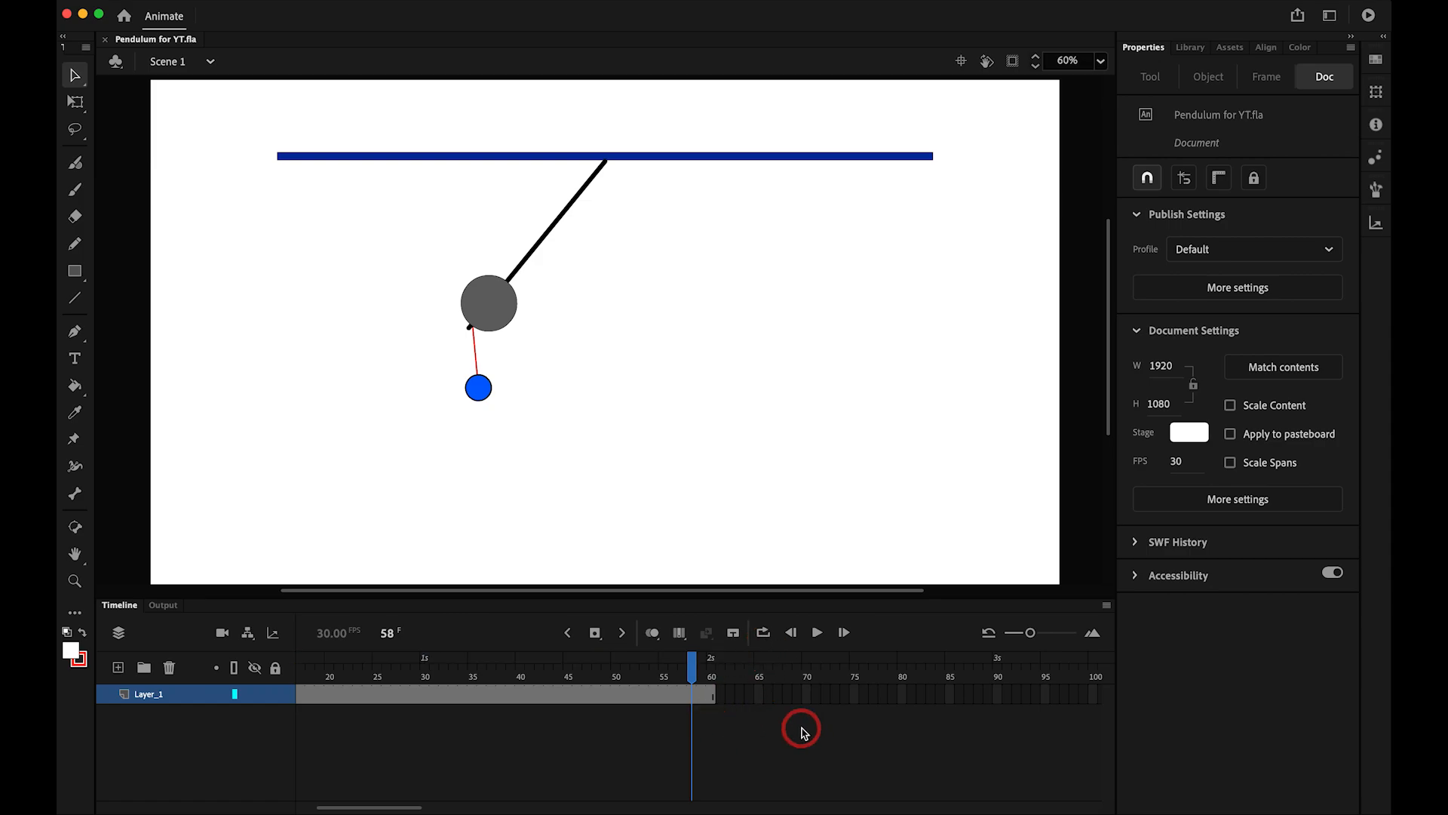
- Create a new Full HD character animation document, 1920 x 1080 at 30 fps, and fit the stage in view
key("super+n")
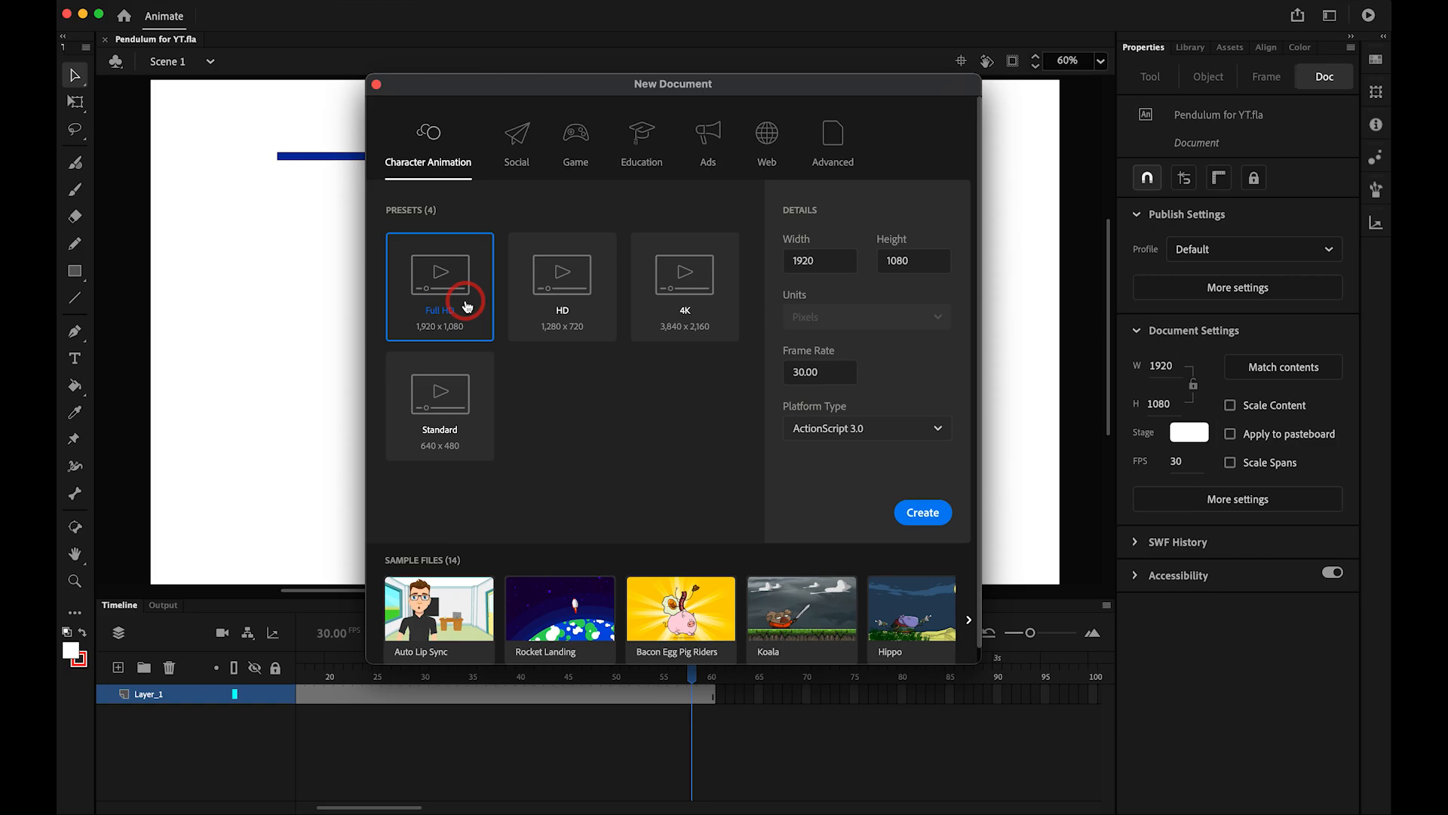
double_click(438, 293)
key("super+2")
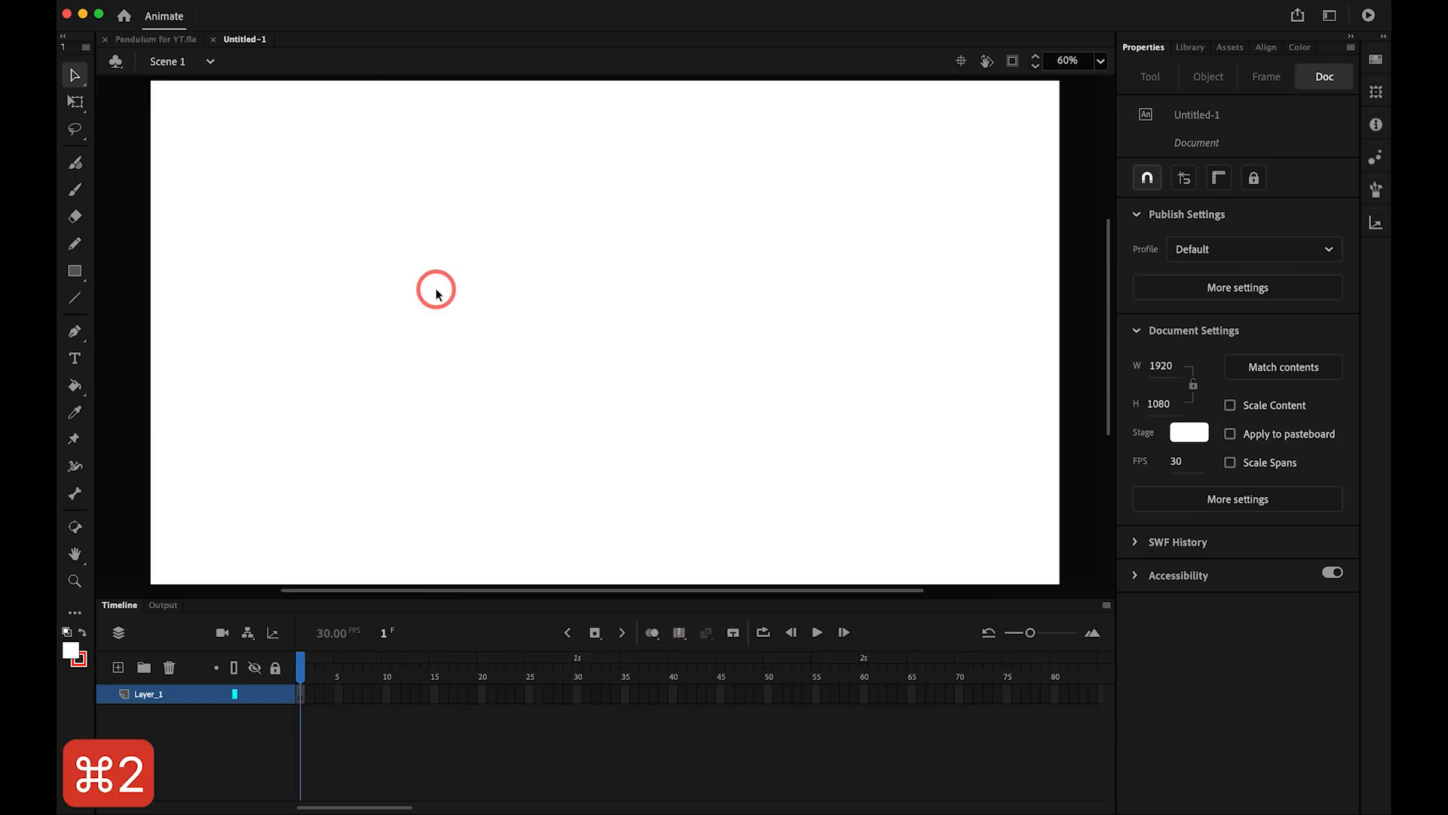
- Copy the pendulum symbol from Pendulum for YT.fla and paste it into the new untitled document
left_click(166, 43)
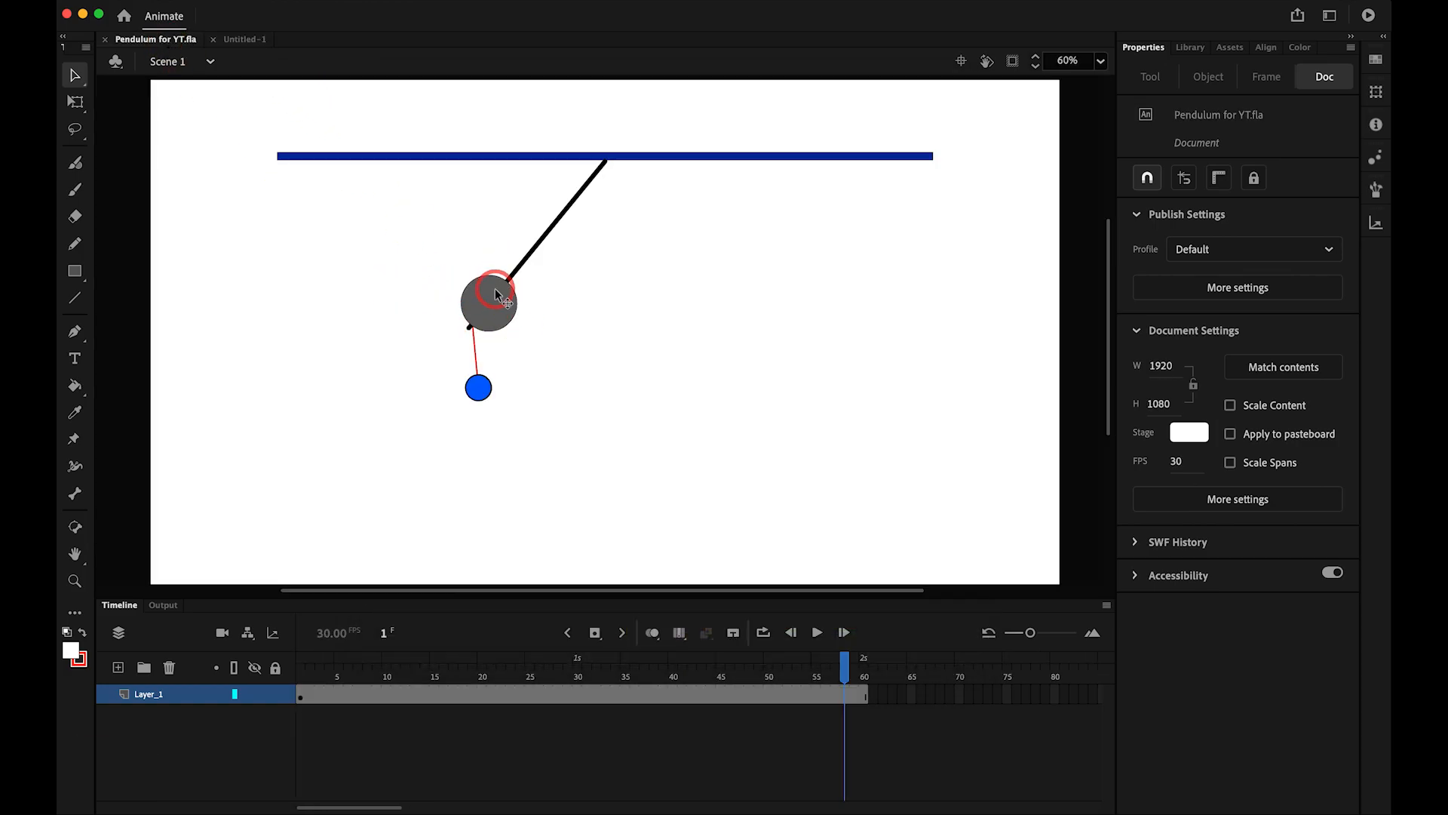
left_click(491, 293)
key("super+c")
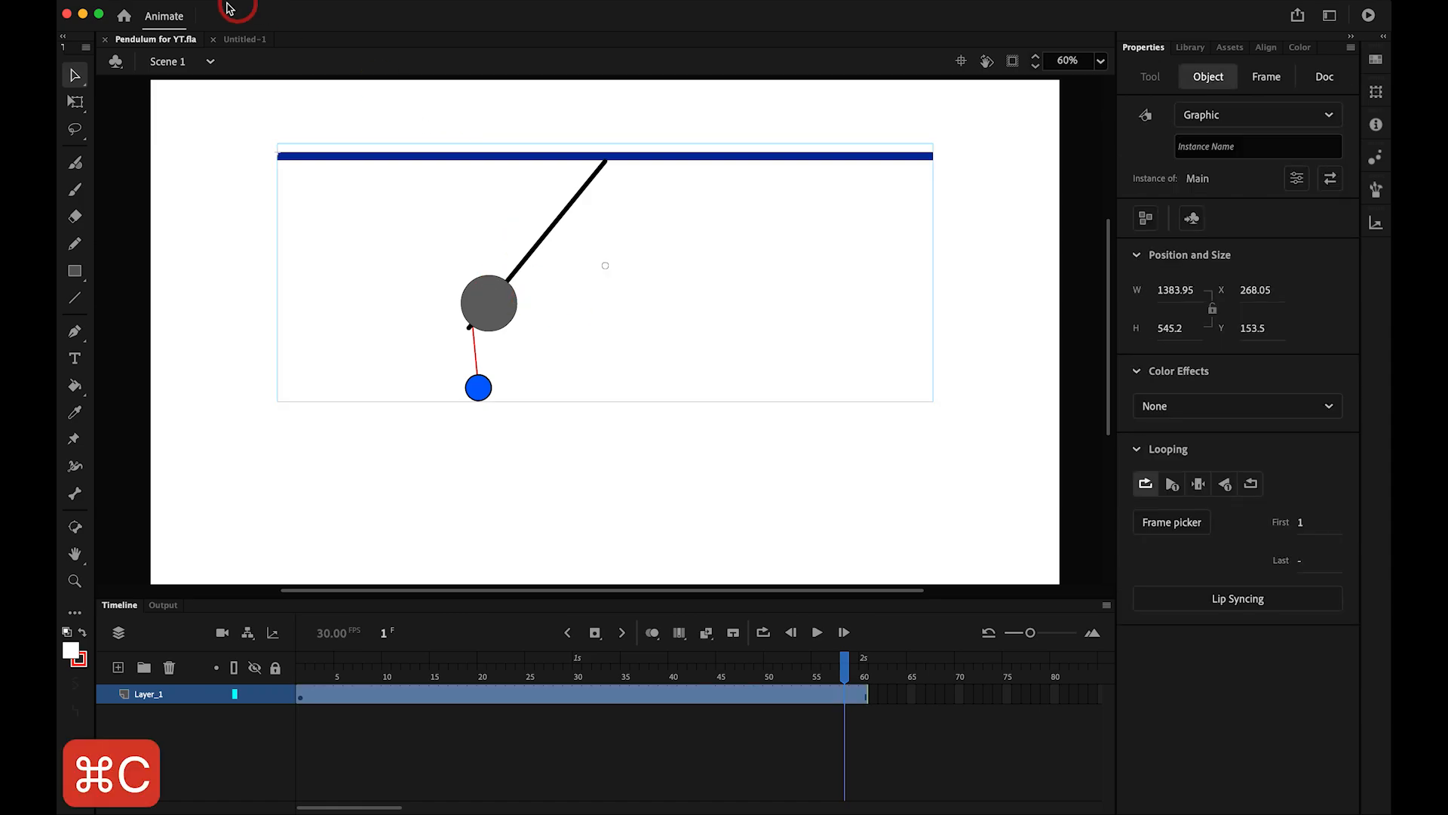
left_click(240, 39)
key("super+v")
key("super+2")
- Move the pendulum's transformation point to the rod's upper end and scale the symbol to 60%
key("q")
left_click_drag(707, 244, 708, 225)
left_click(580, 328)
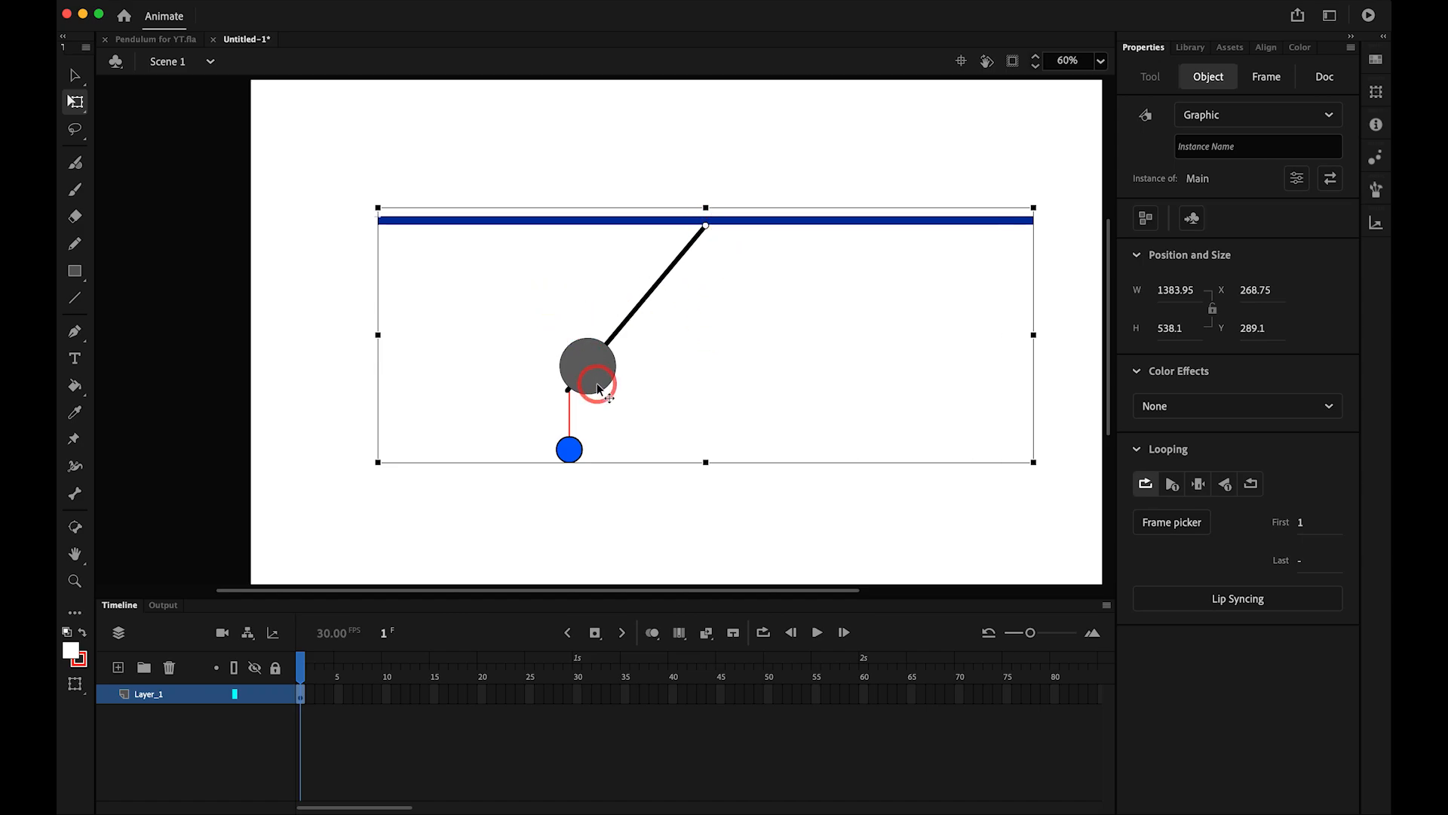
key("alt+super+s")
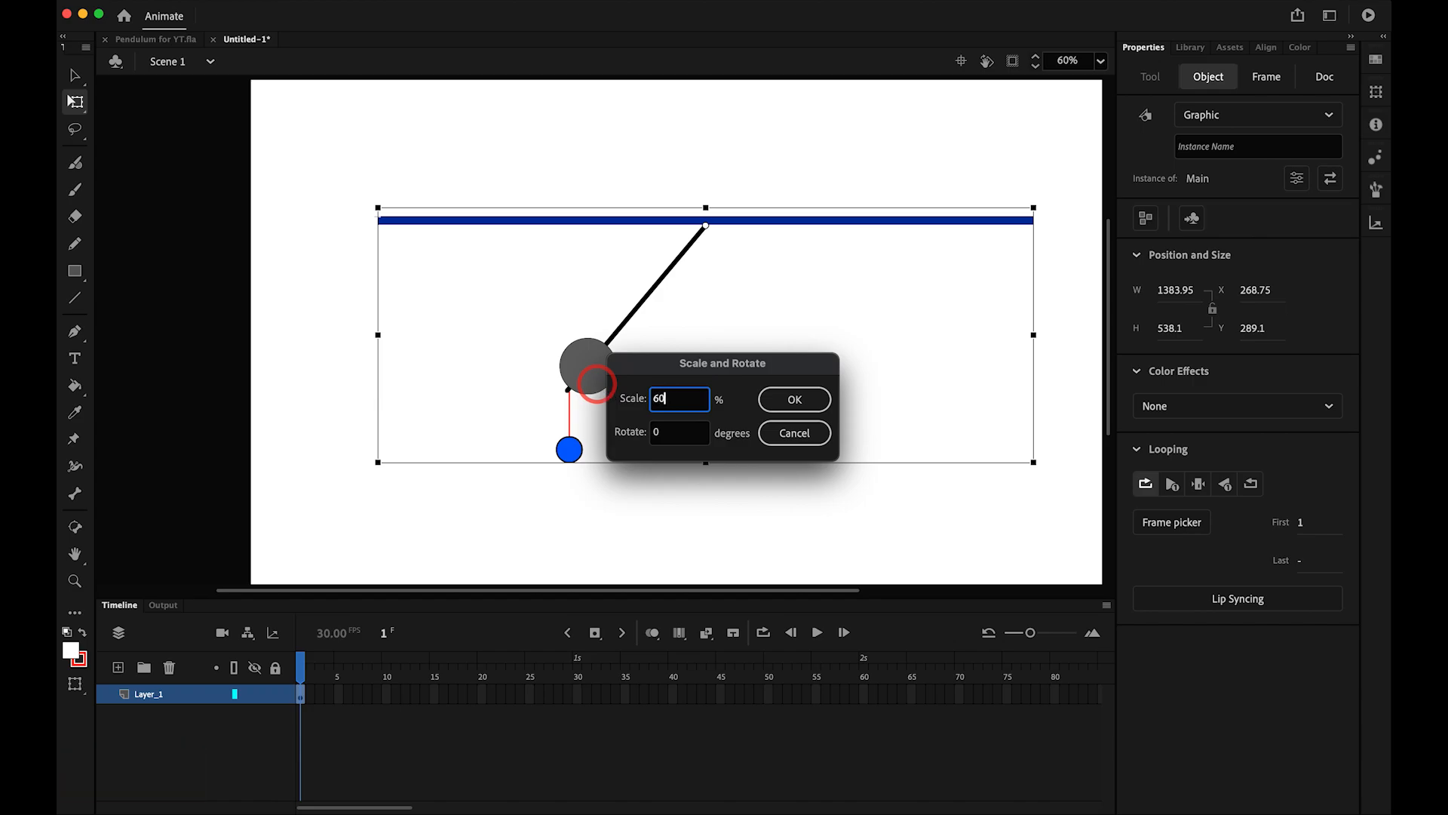
key("Return")
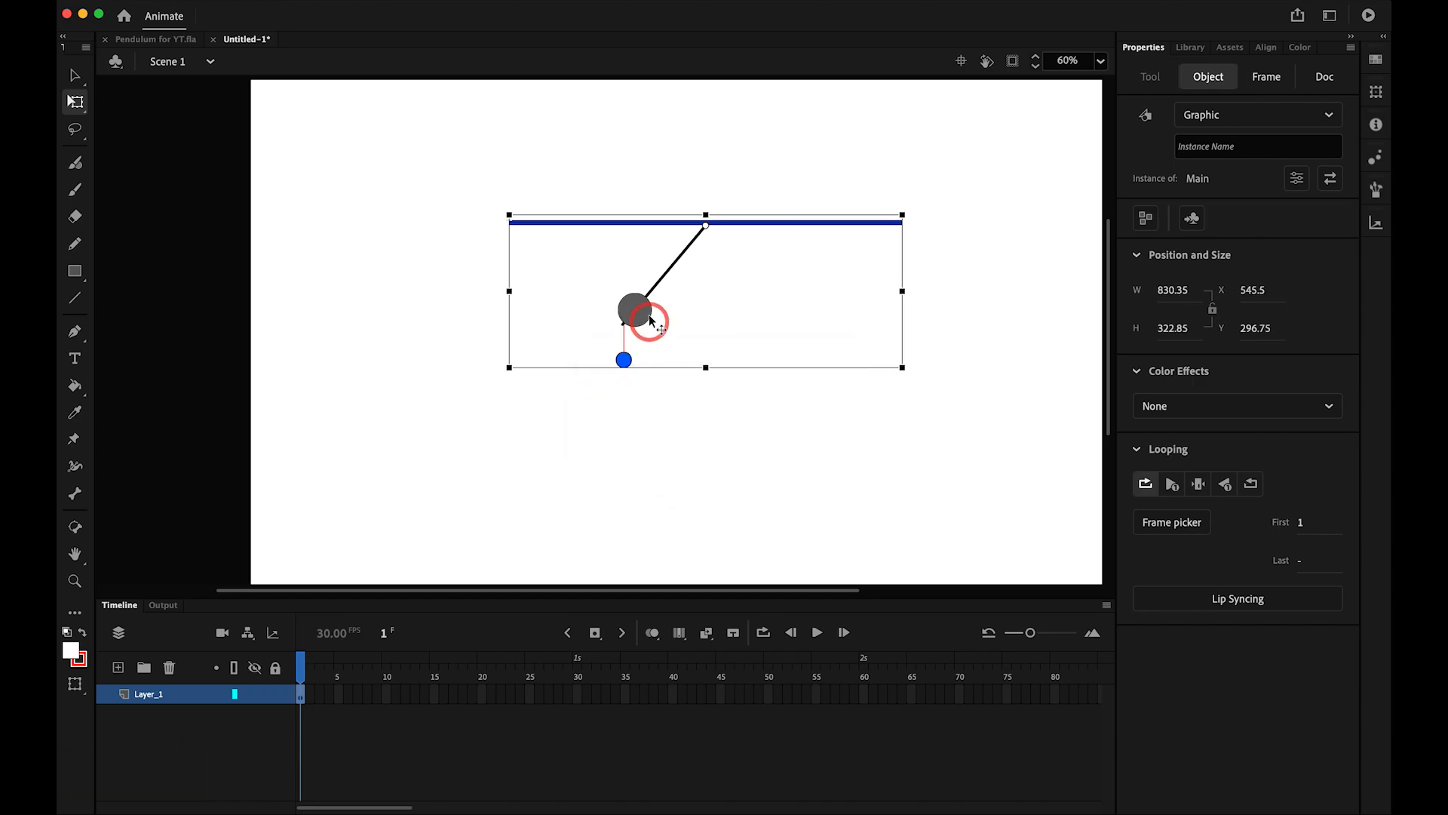
- Align the scaled pendulum to the stage's horizontal and vertical center
left_click_drag(624, 309, 593, 434)
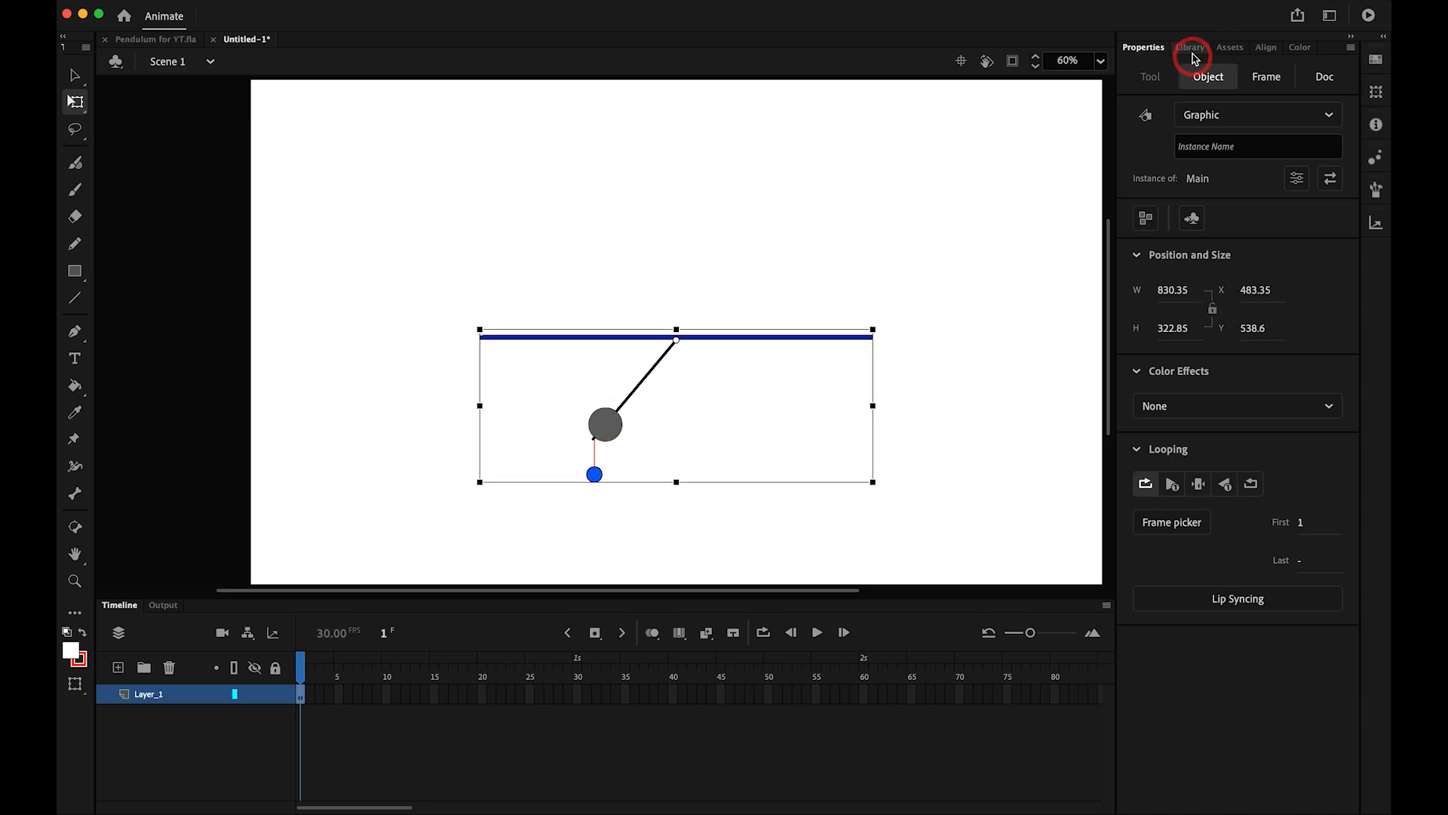
left_click(1264, 50)
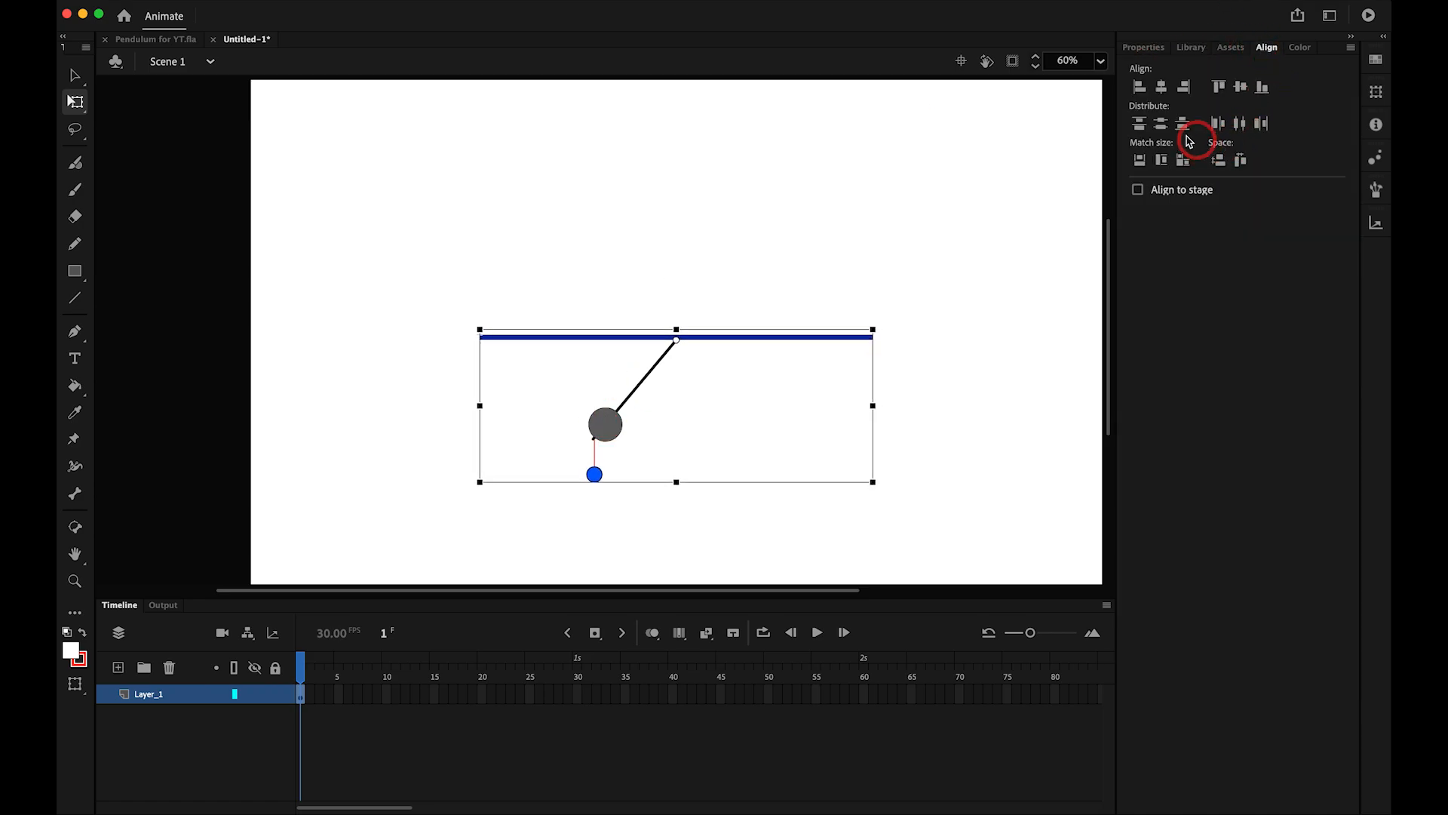
left_click(1139, 189)
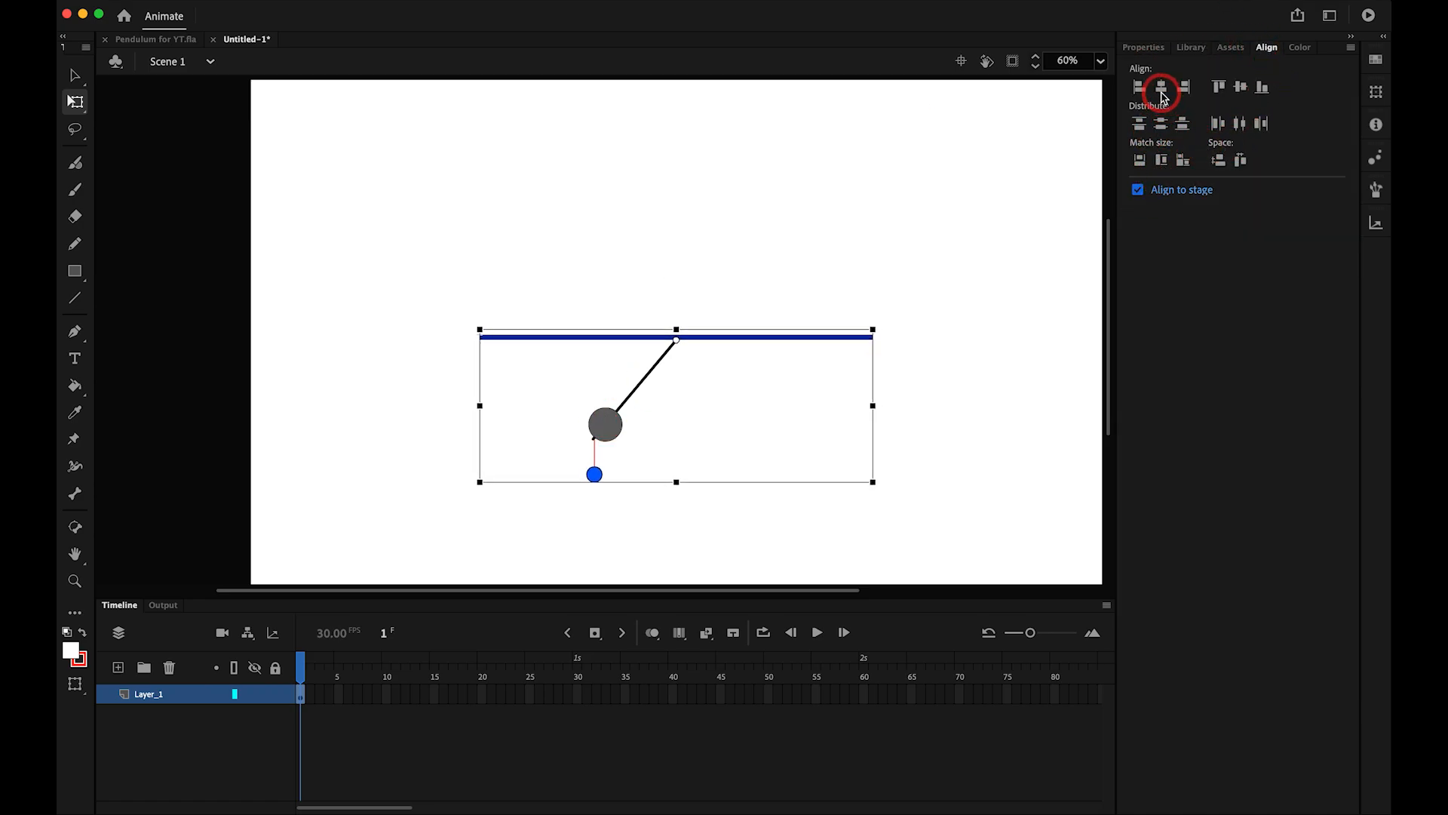
left_click(1163, 92)
left_click(1240, 87)
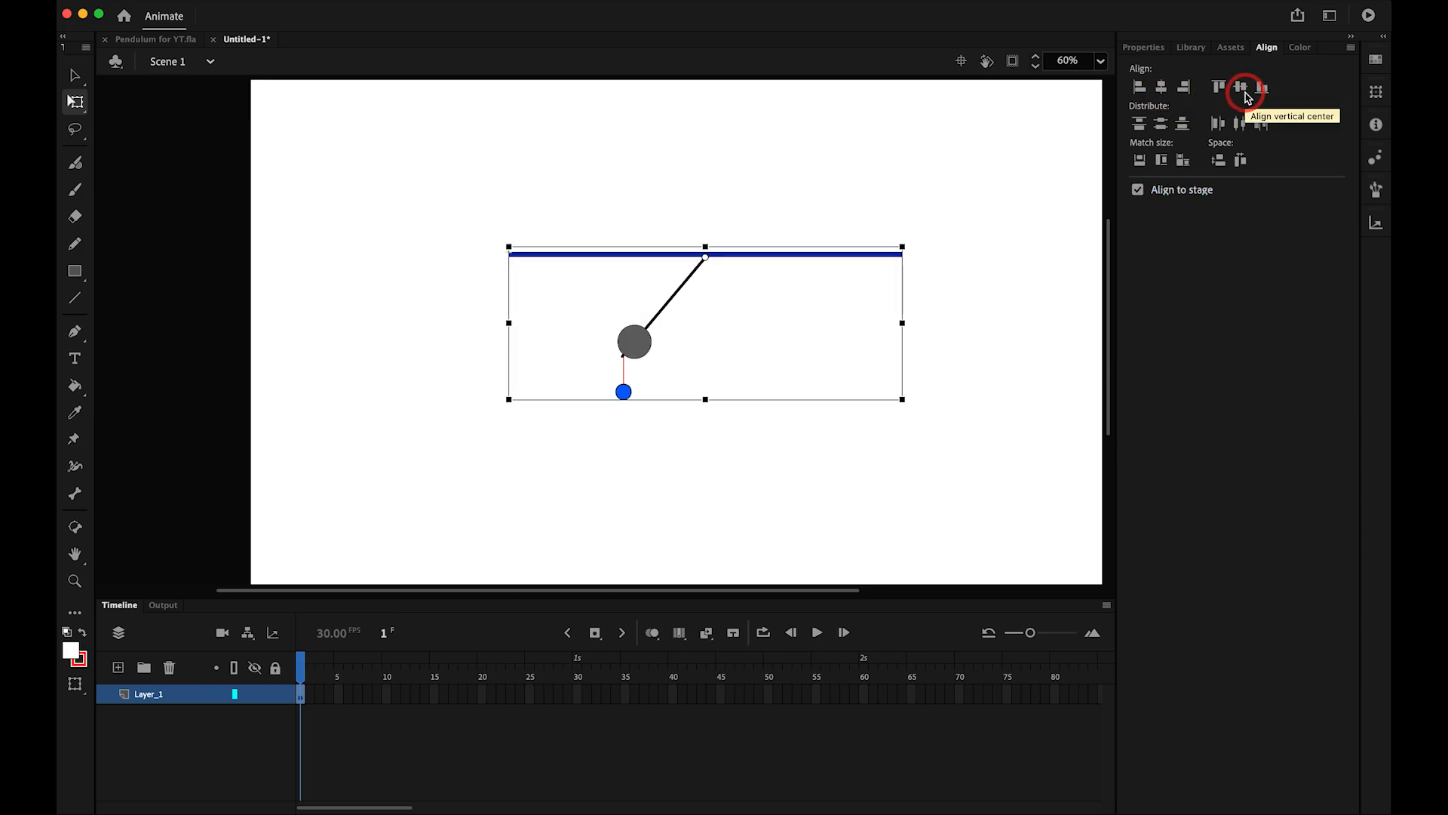
key("super+2")
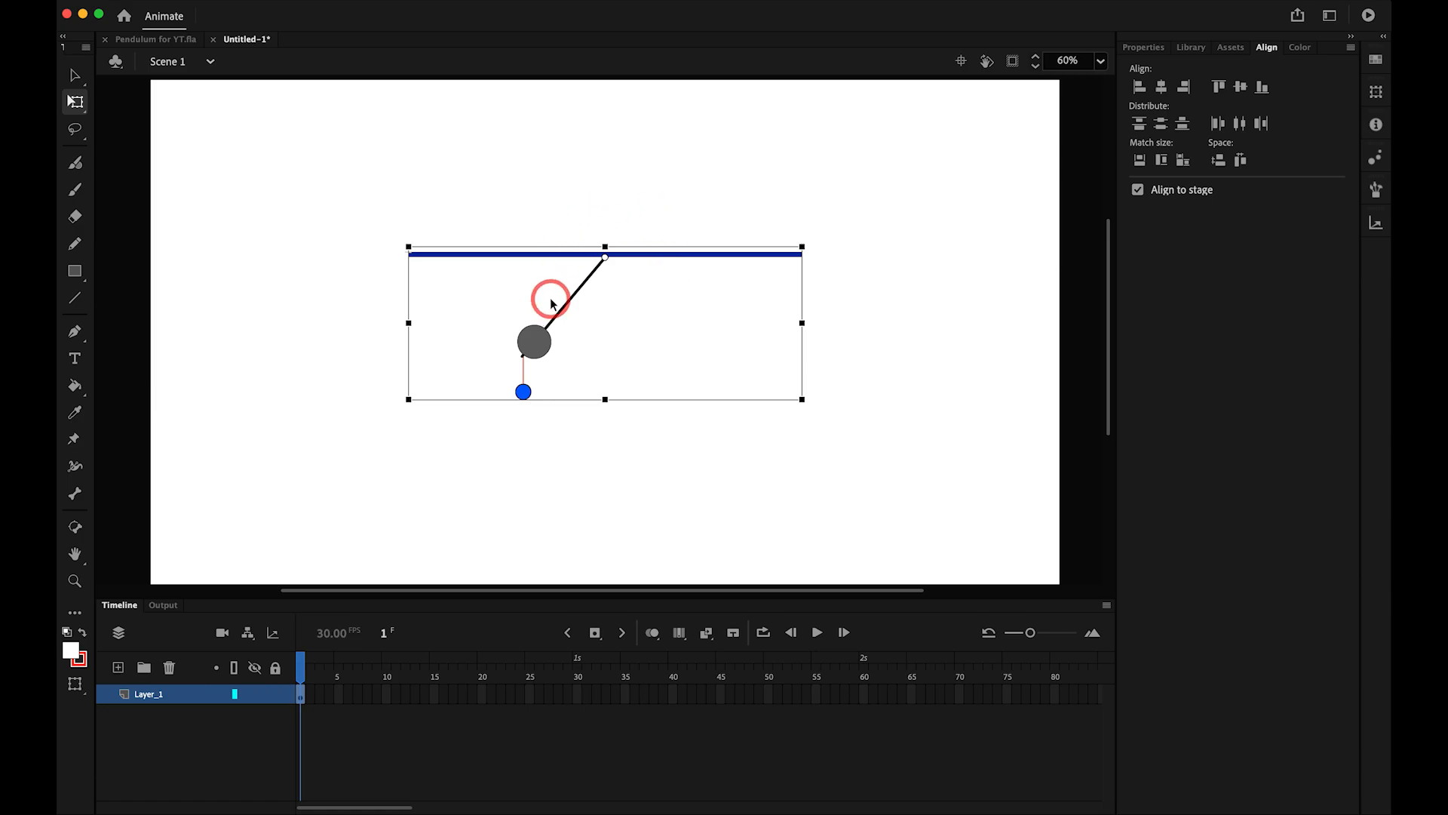
- Move the pendulum straight down into the lower half of the stage, keeping it horizontally centered
left_click_drag(540, 349, 540, 451)
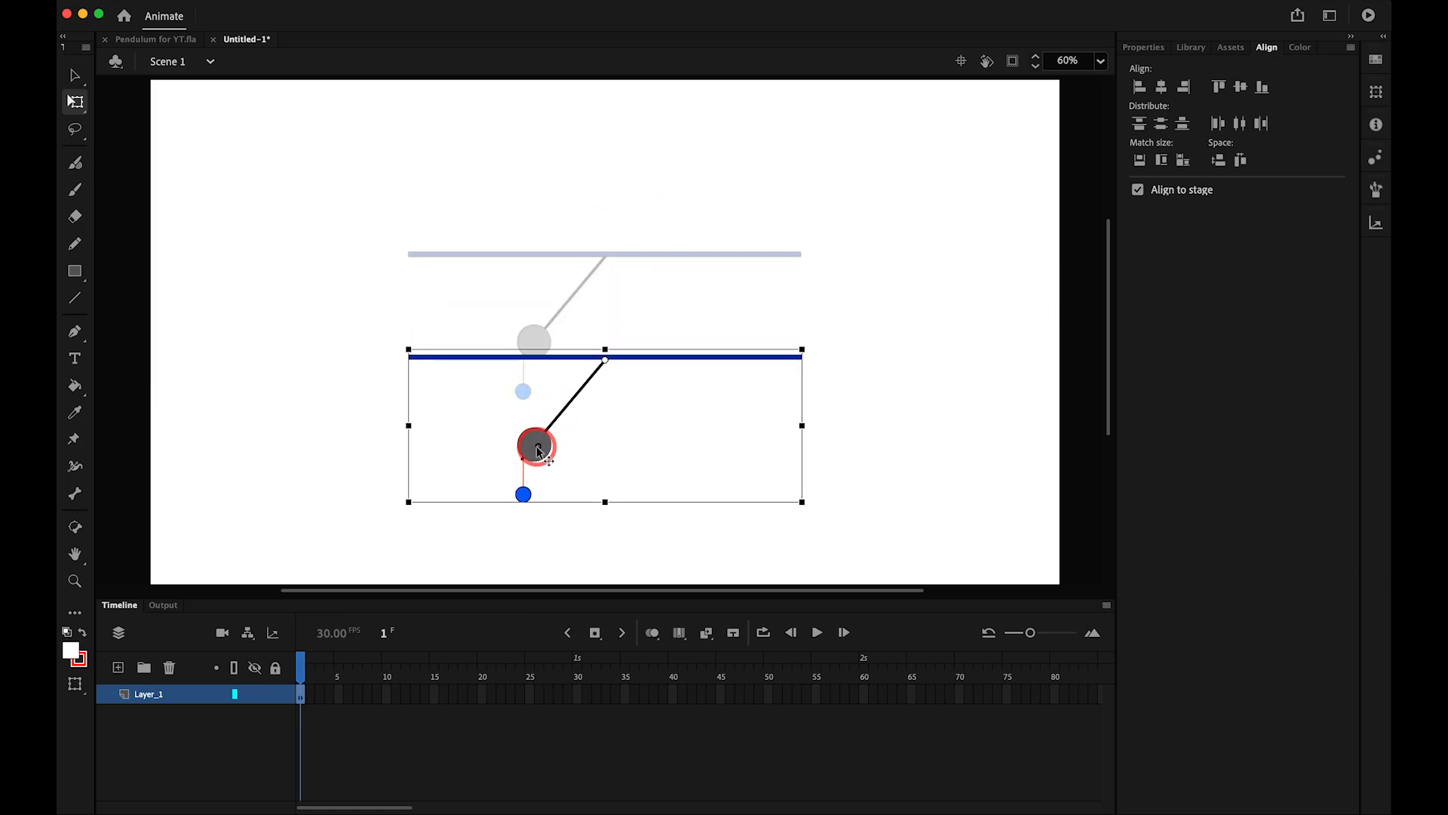
left_click_drag(540, 451, 540, 451)
left_click(629, 362)
left_click(629, 364)
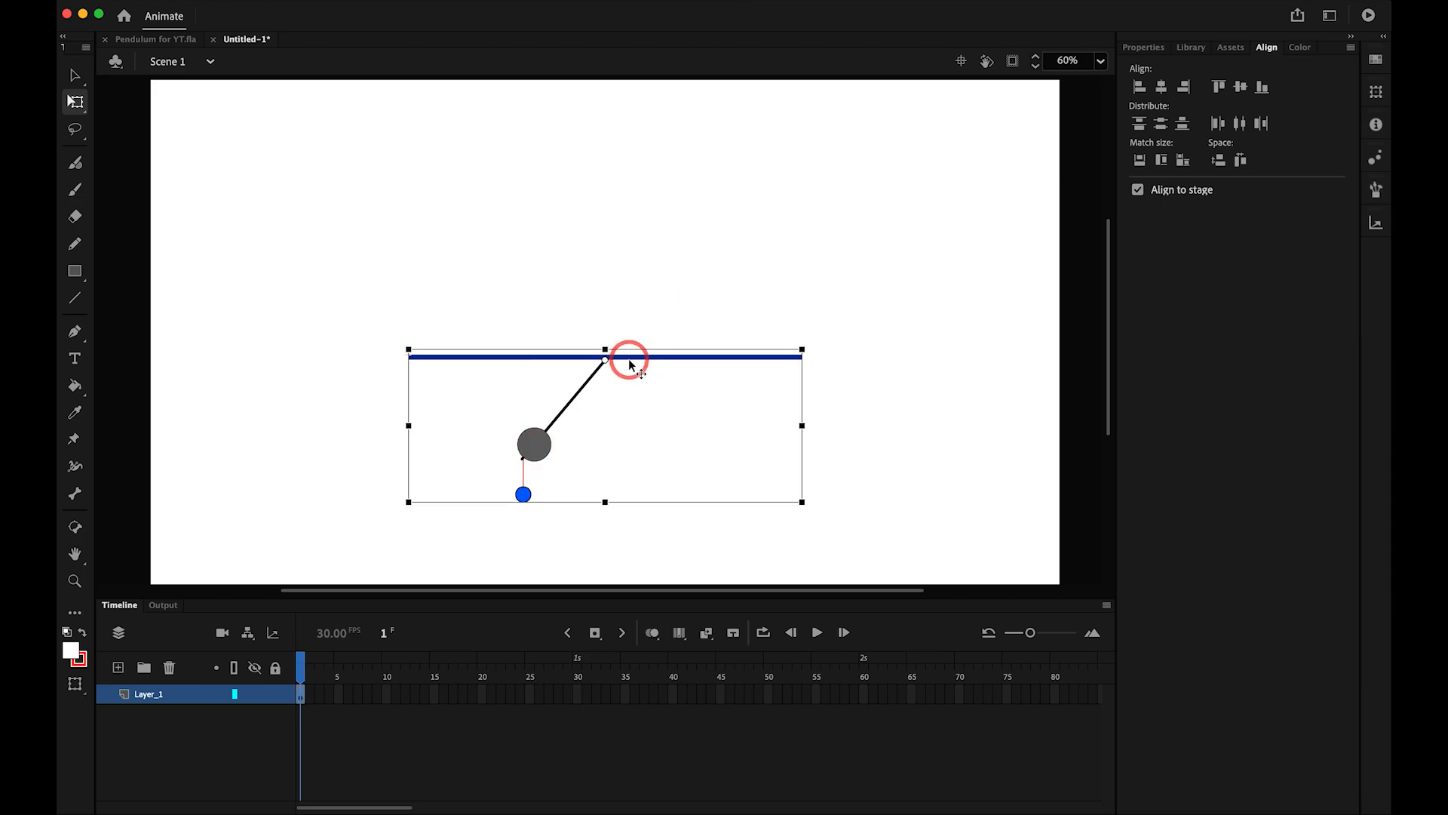
- Open the Main symbol and turn Layer_3, which holds the blue bar, into a guide layer
double_click(635, 357)
left_click(646, 360)
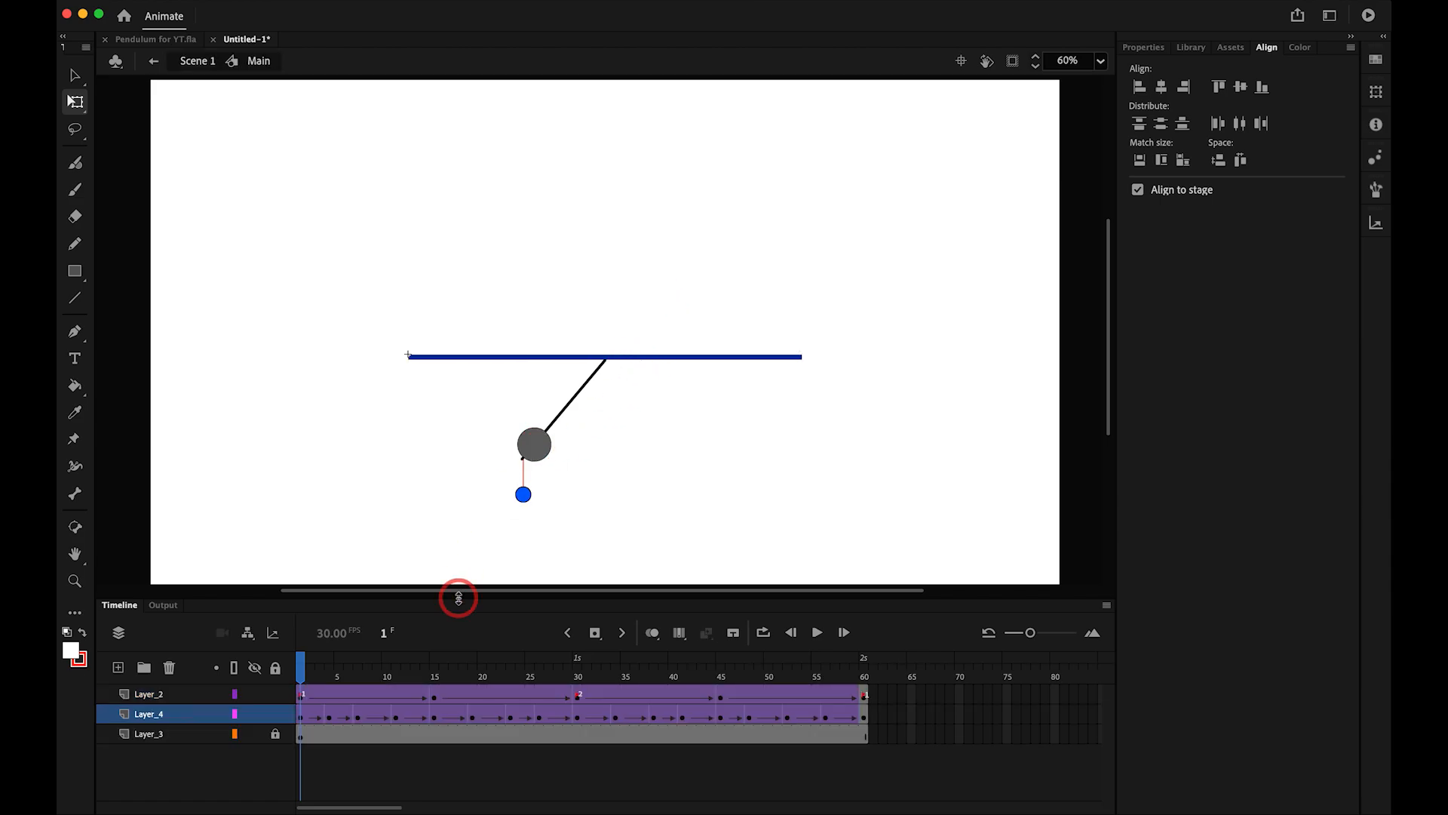
left_click(179, 736)
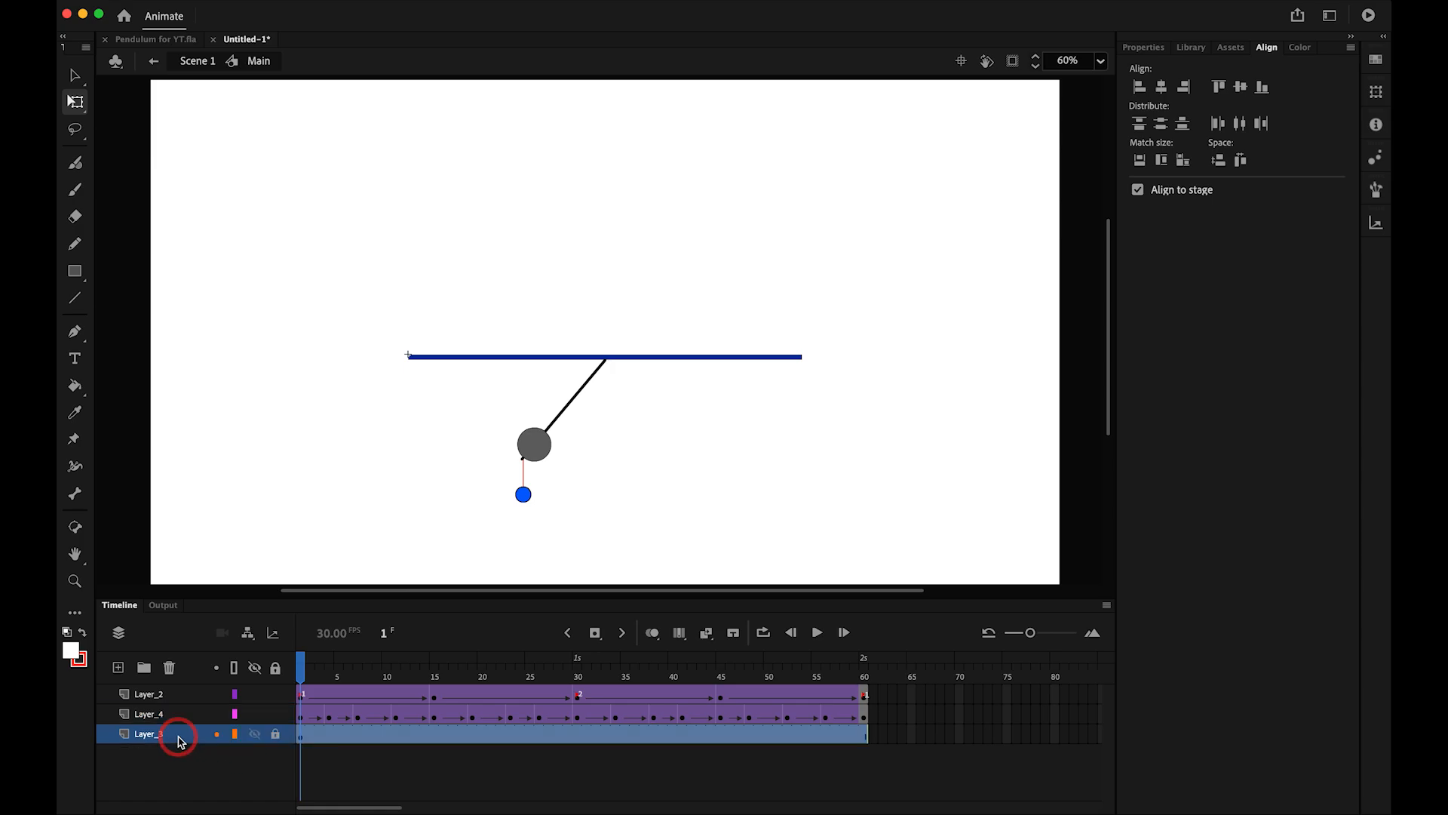
right_click(178, 738)
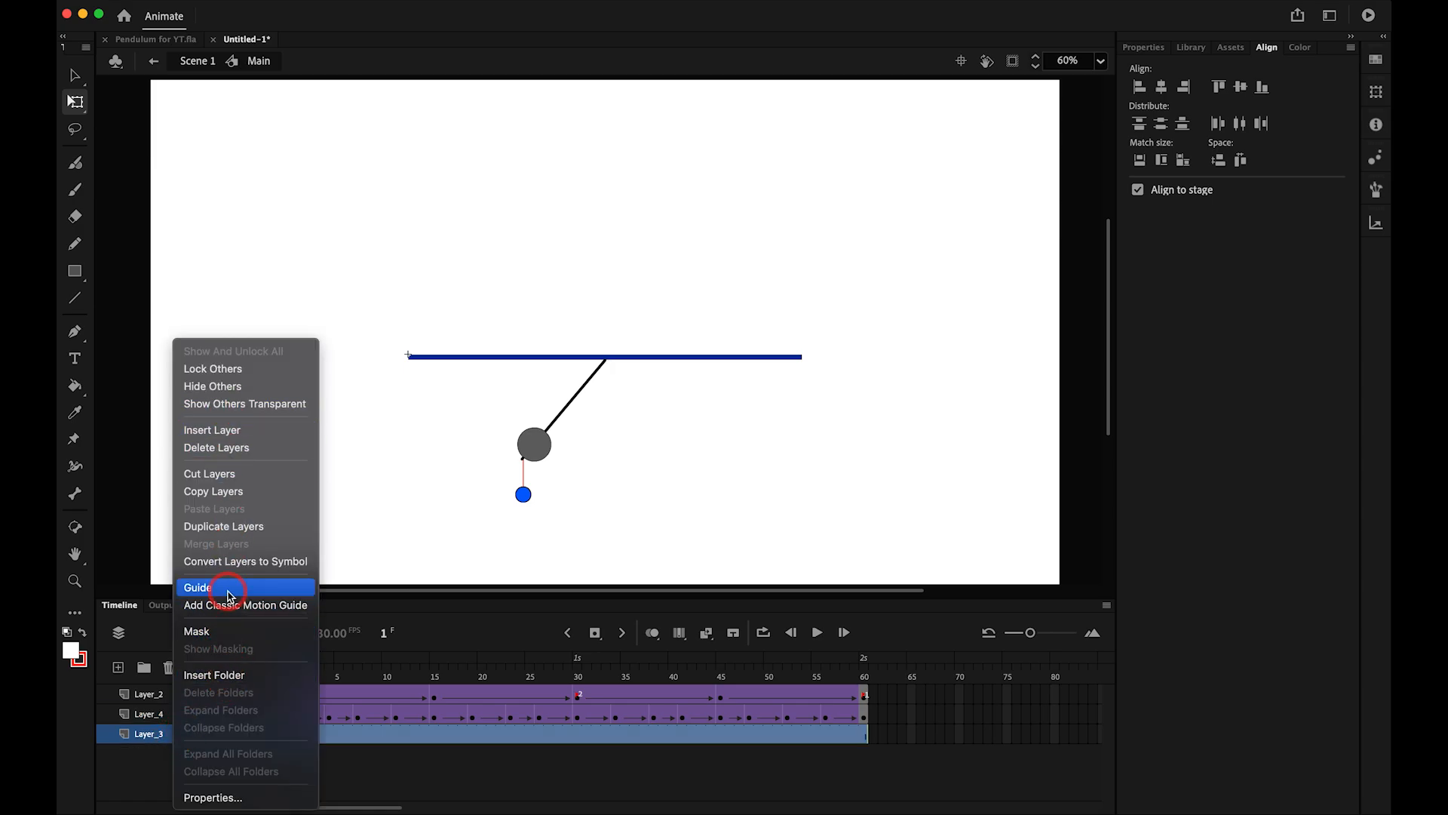
left_click(323, 690)
- Check the pendulum in Scene 1, review the Main symbol's timeline and return to Scene 1
left_click(199, 62)
left_click(529, 451)
double_click(528, 451)
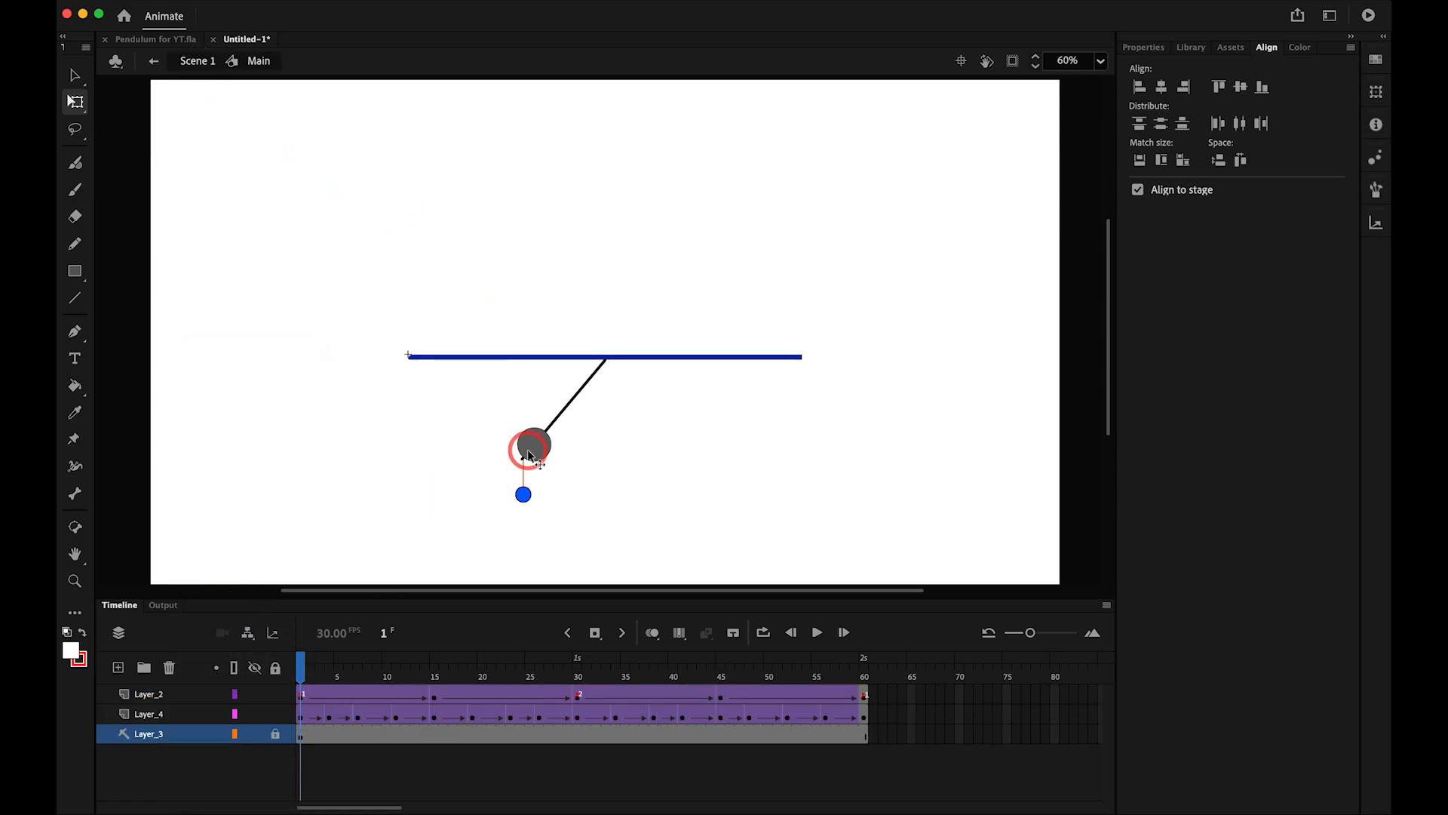
left_click(1050, 107)
left_click(1144, 48)
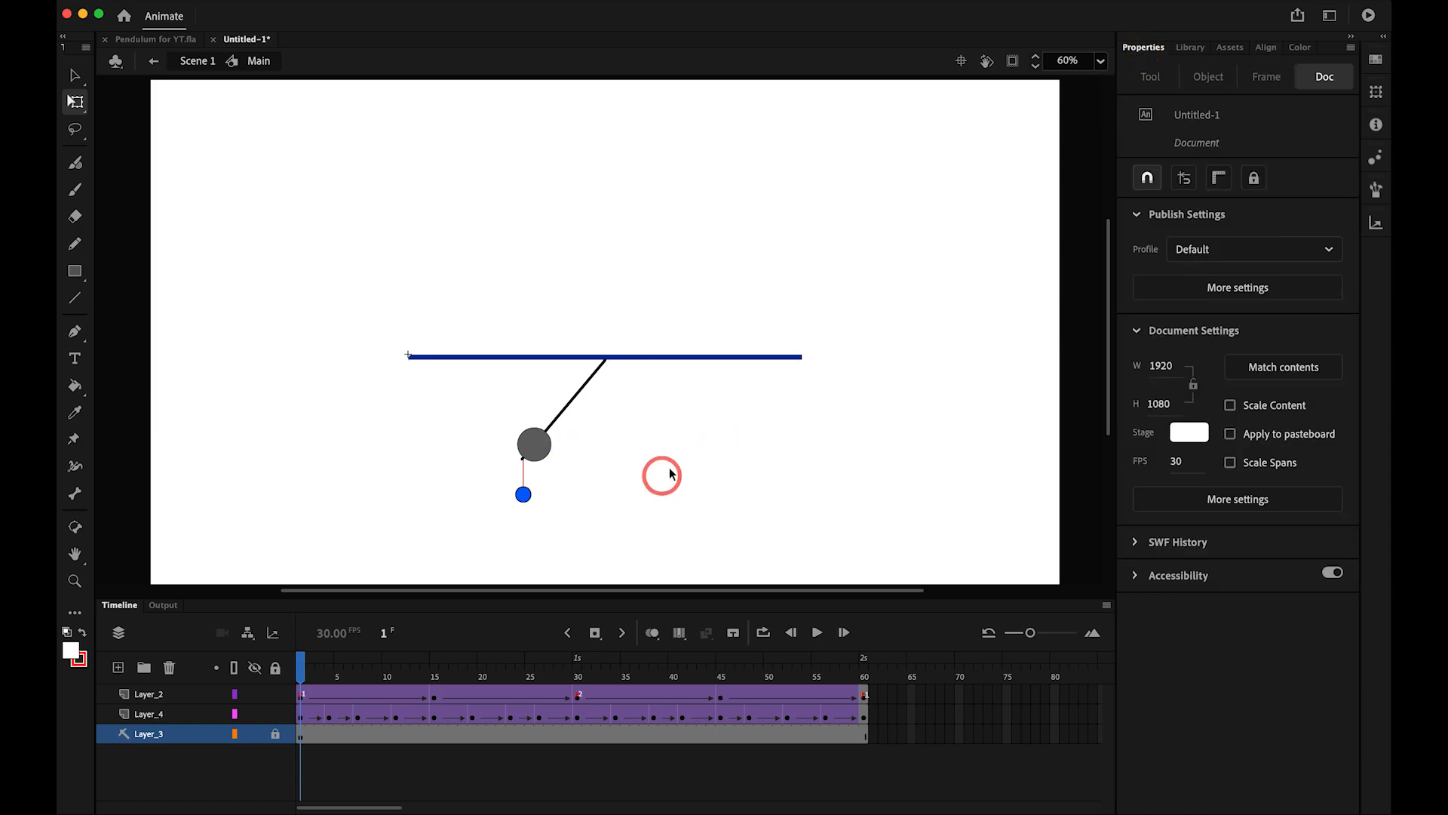
mouse_move(314, 685)
left_mouse_down()
mouse_move(808, 678)
mouse_move(302, 682)
left_mouse_up()
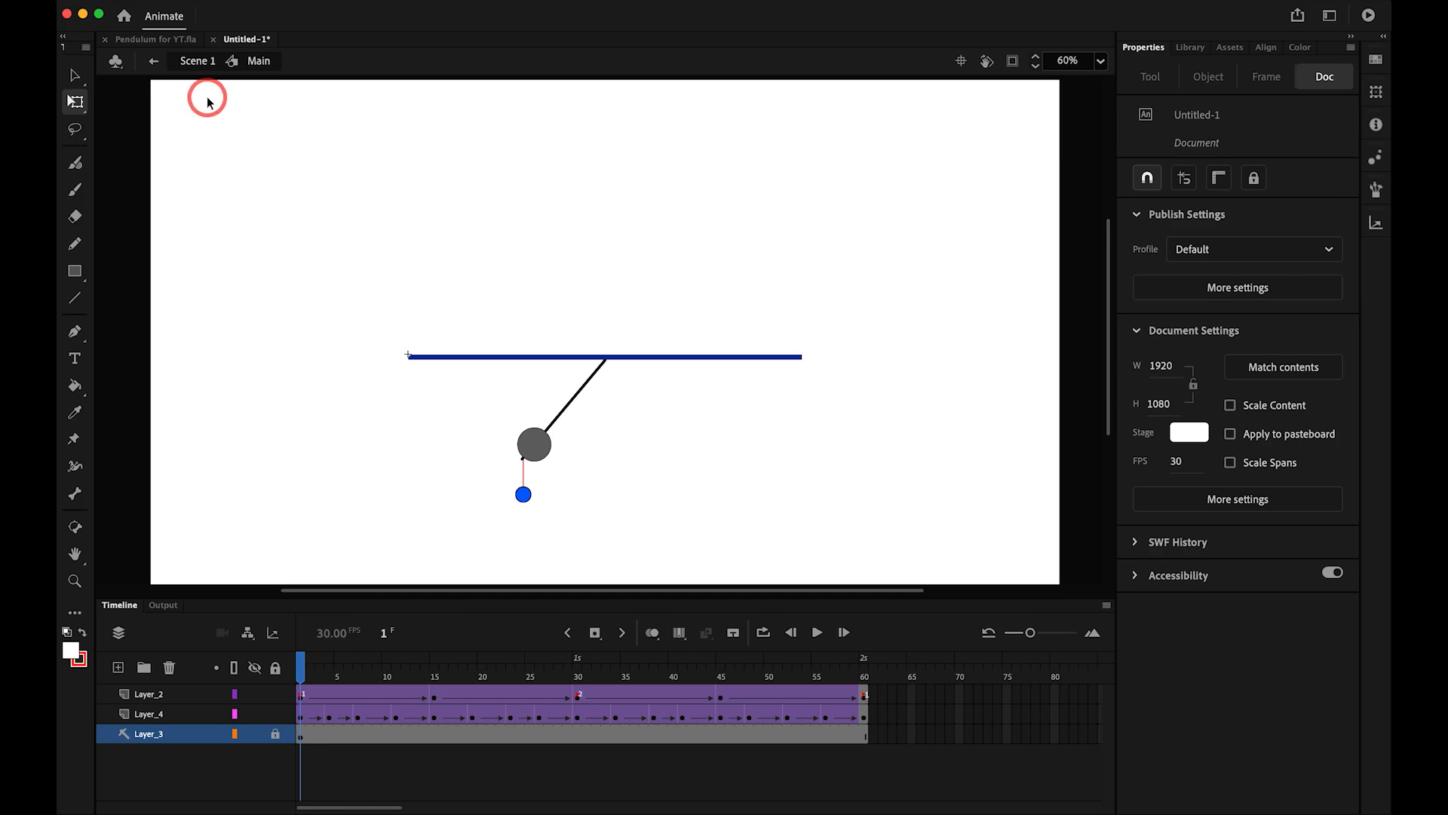
left_click(200, 64)
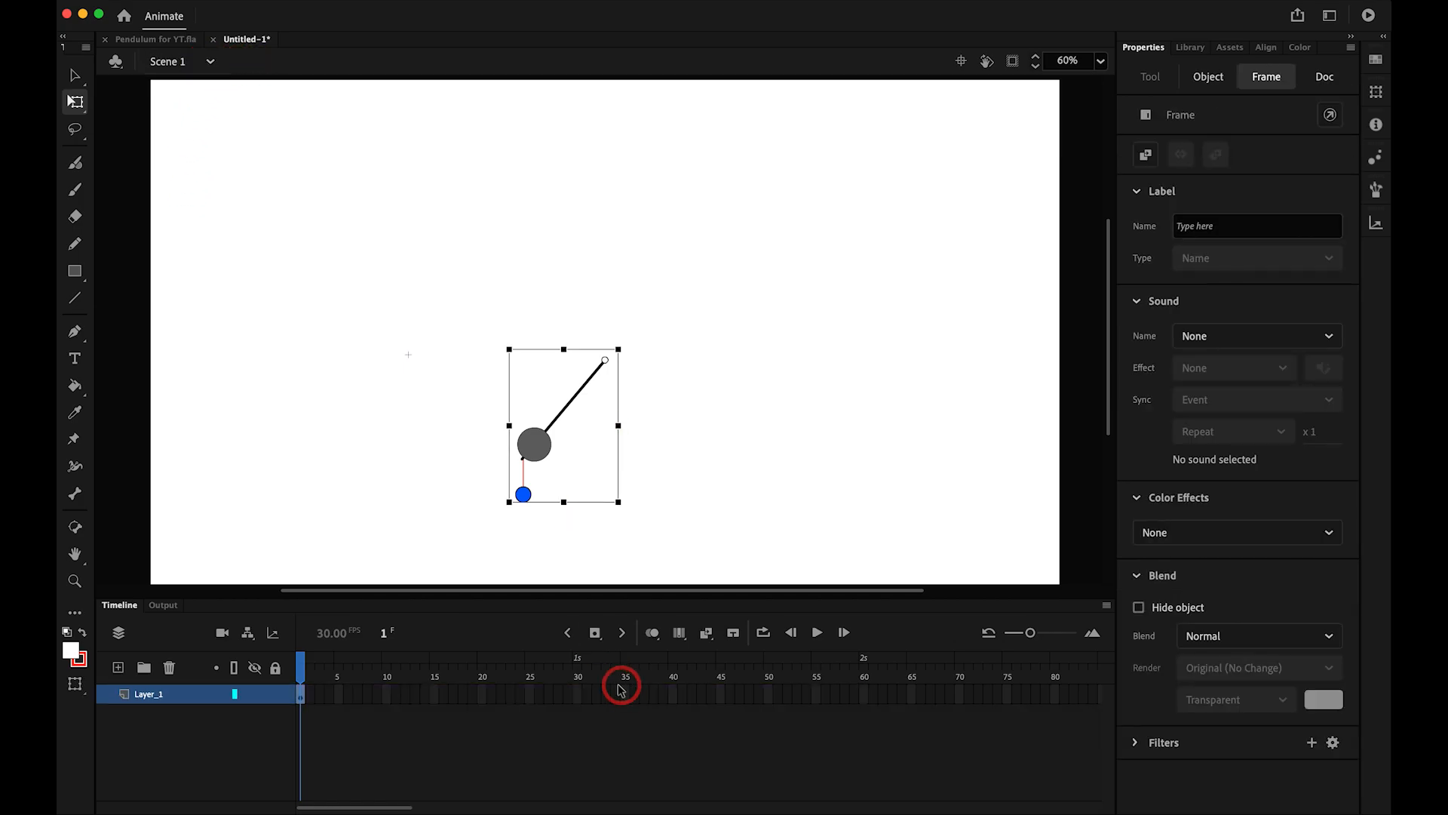
- Extend Layer_1 to frame 60 and convert the pendulum into a graphic symbol named Master pattern
left_click(865, 695)
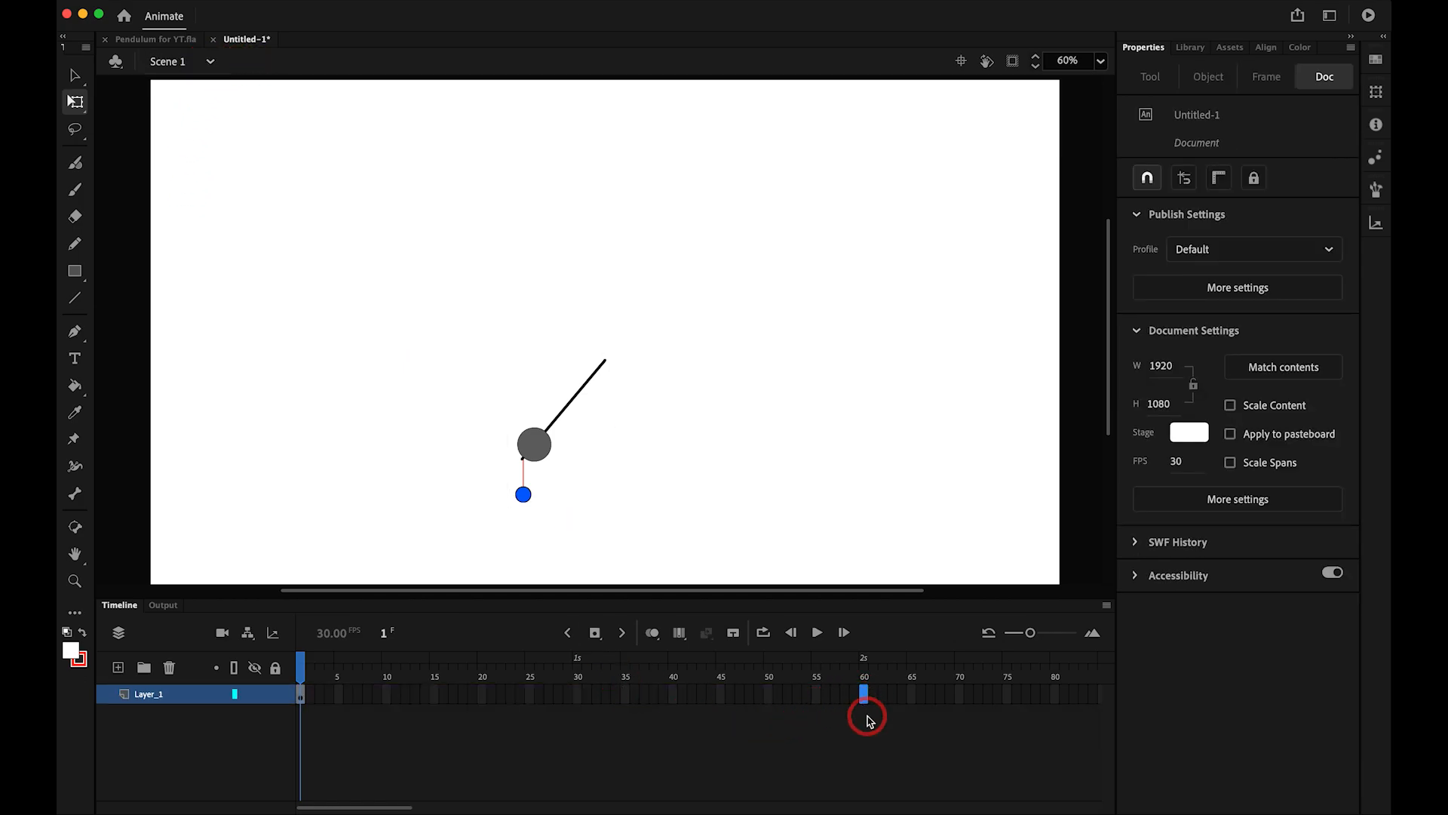
key("F5")
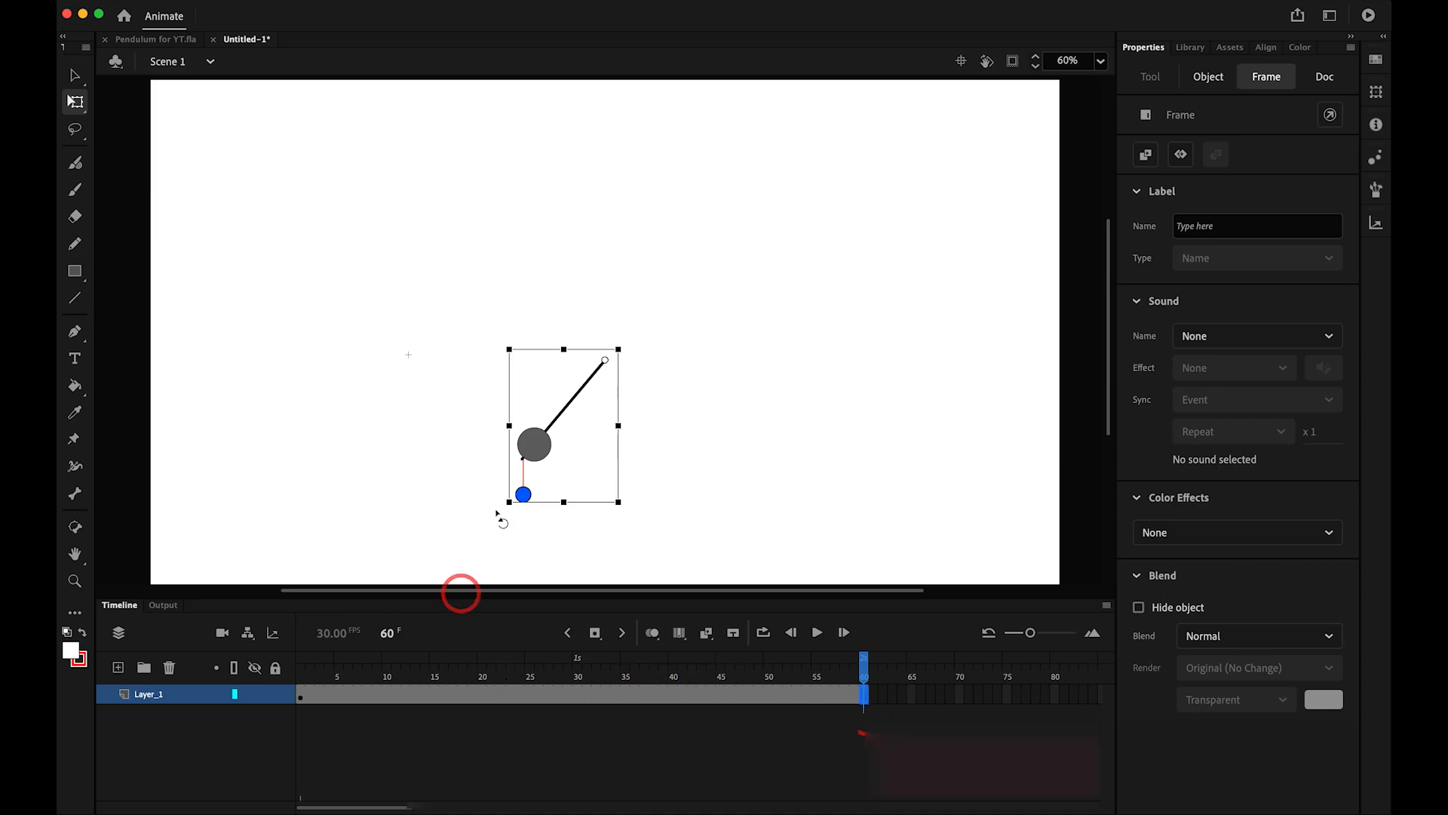
key("v")
key("F8")
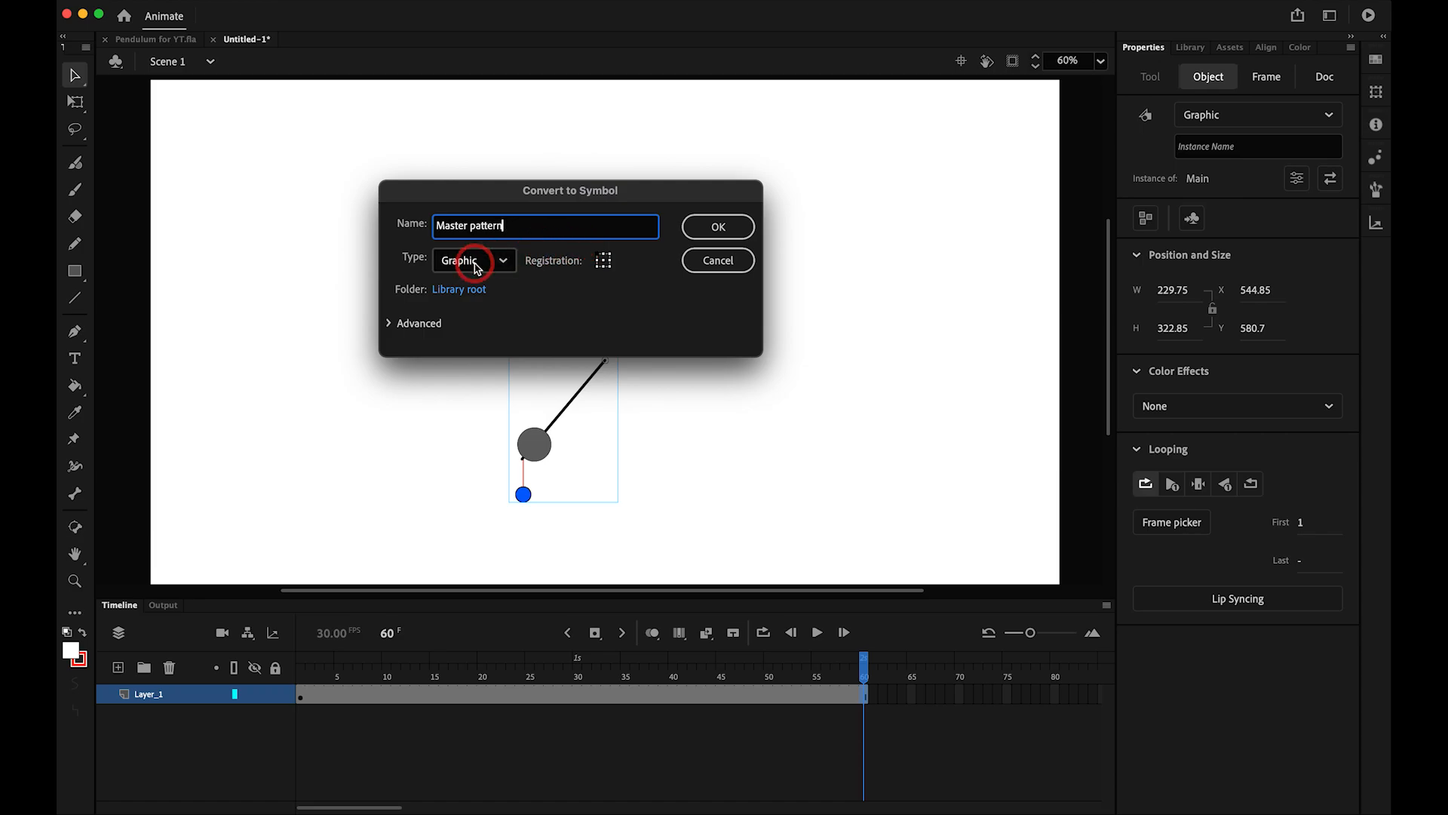
left_click(717, 227)
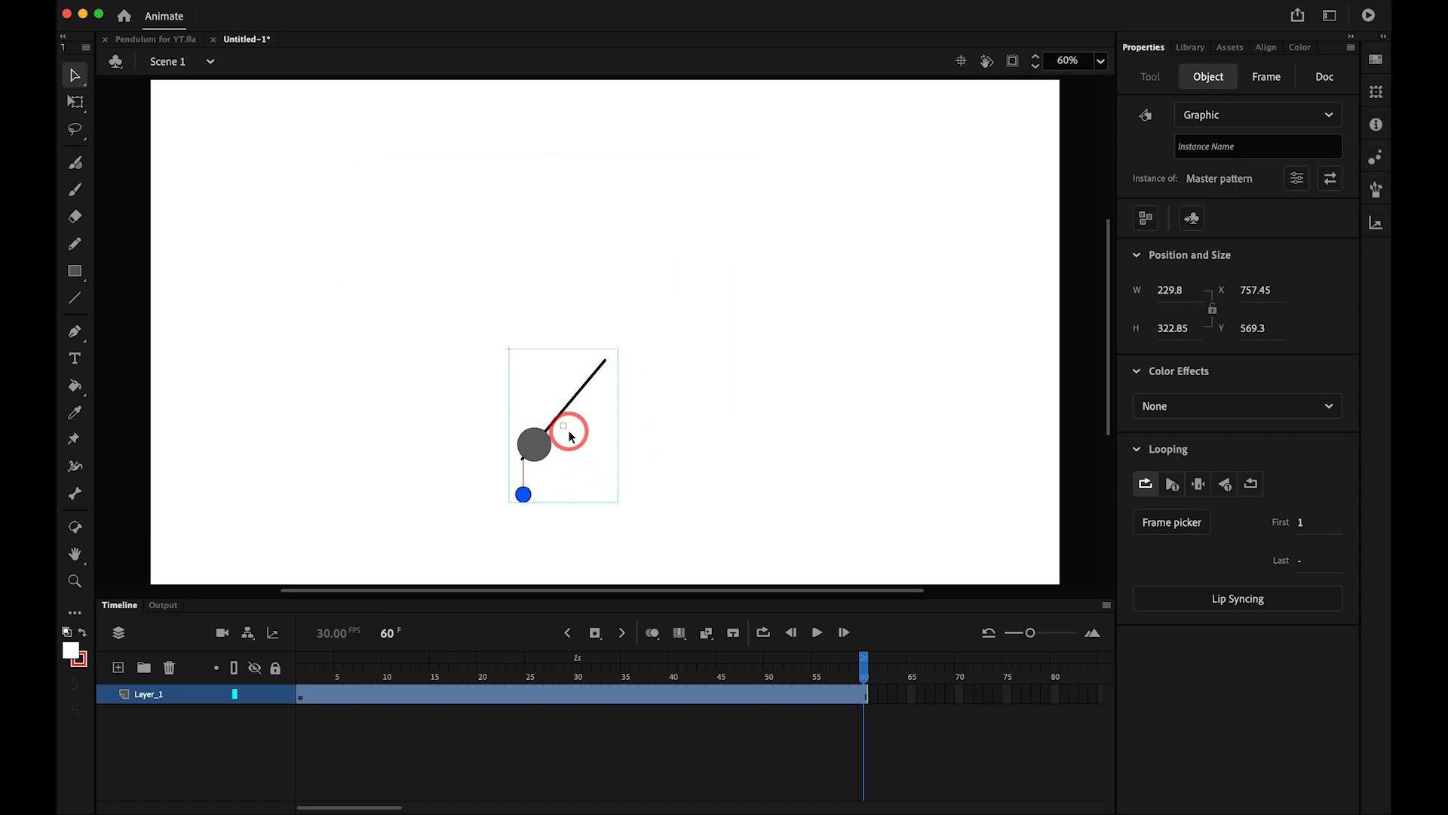
- Move the Master pattern symbol's transformation point to the upper end of the pendulum rod
scroll(573, 431, "left", 3)
scroll(663, 427, "left", 3)
key("q")
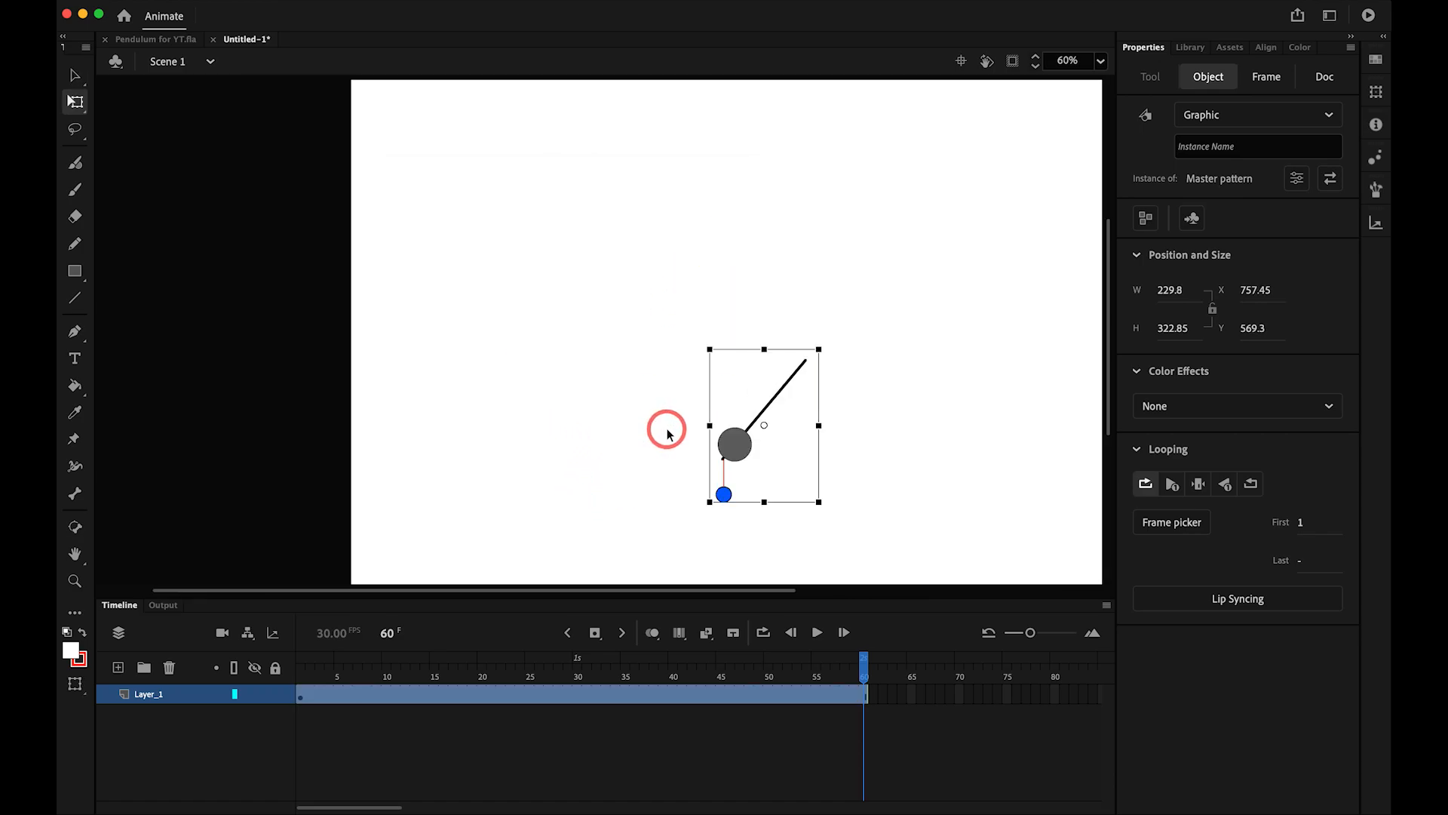
left_click_drag(764, 425, 805, 361)
- Open the Master pattern symbol and extend its Layer_1 to frame 60
double_click(801, 349)
left_click(864, 694)
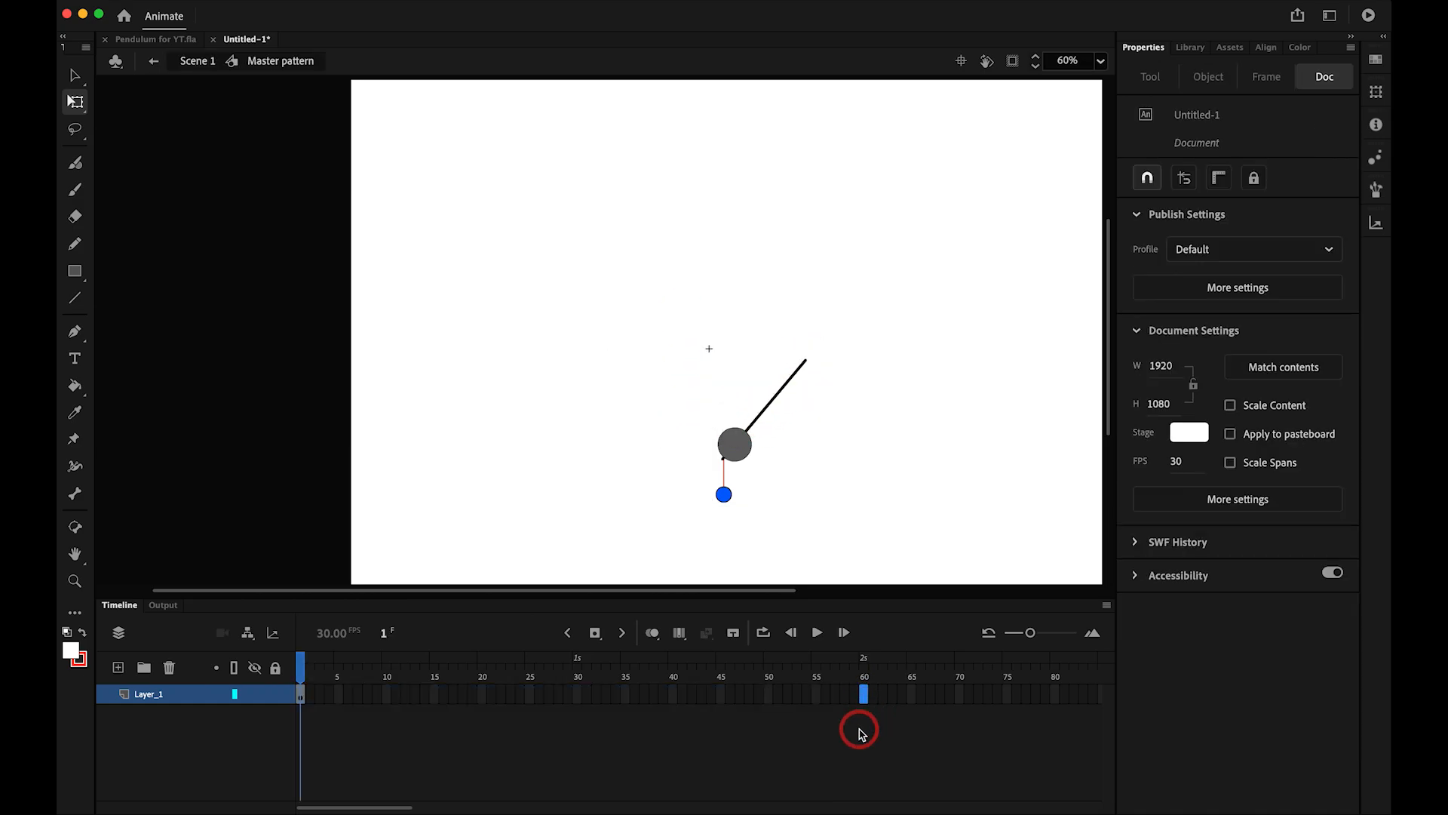
key("F5")
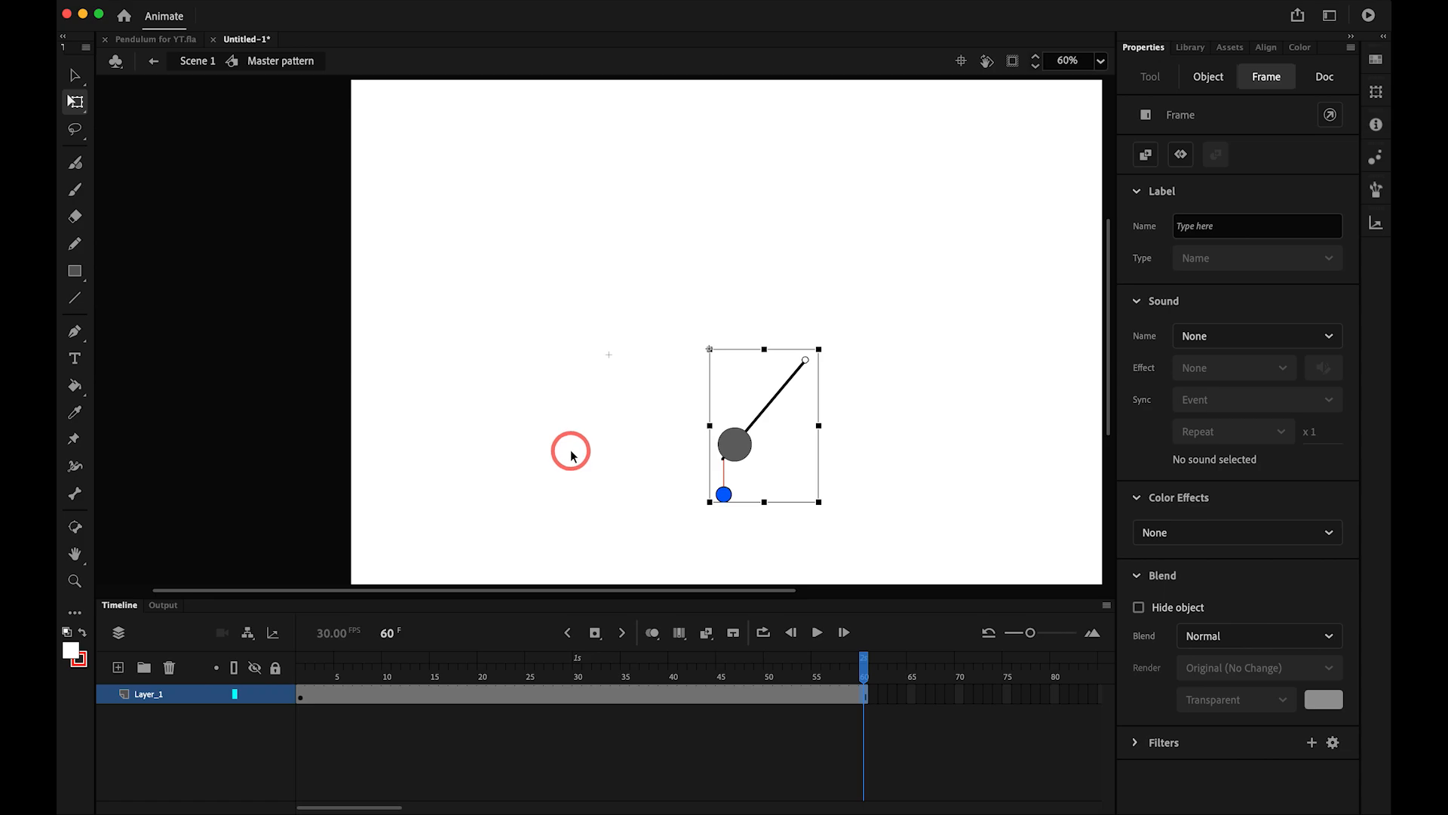
- Duplicate the pendulum in place inside Master pattern and rotate the copy 40 degrees at 100% scale
key("super+2")
left_click(718, 444)
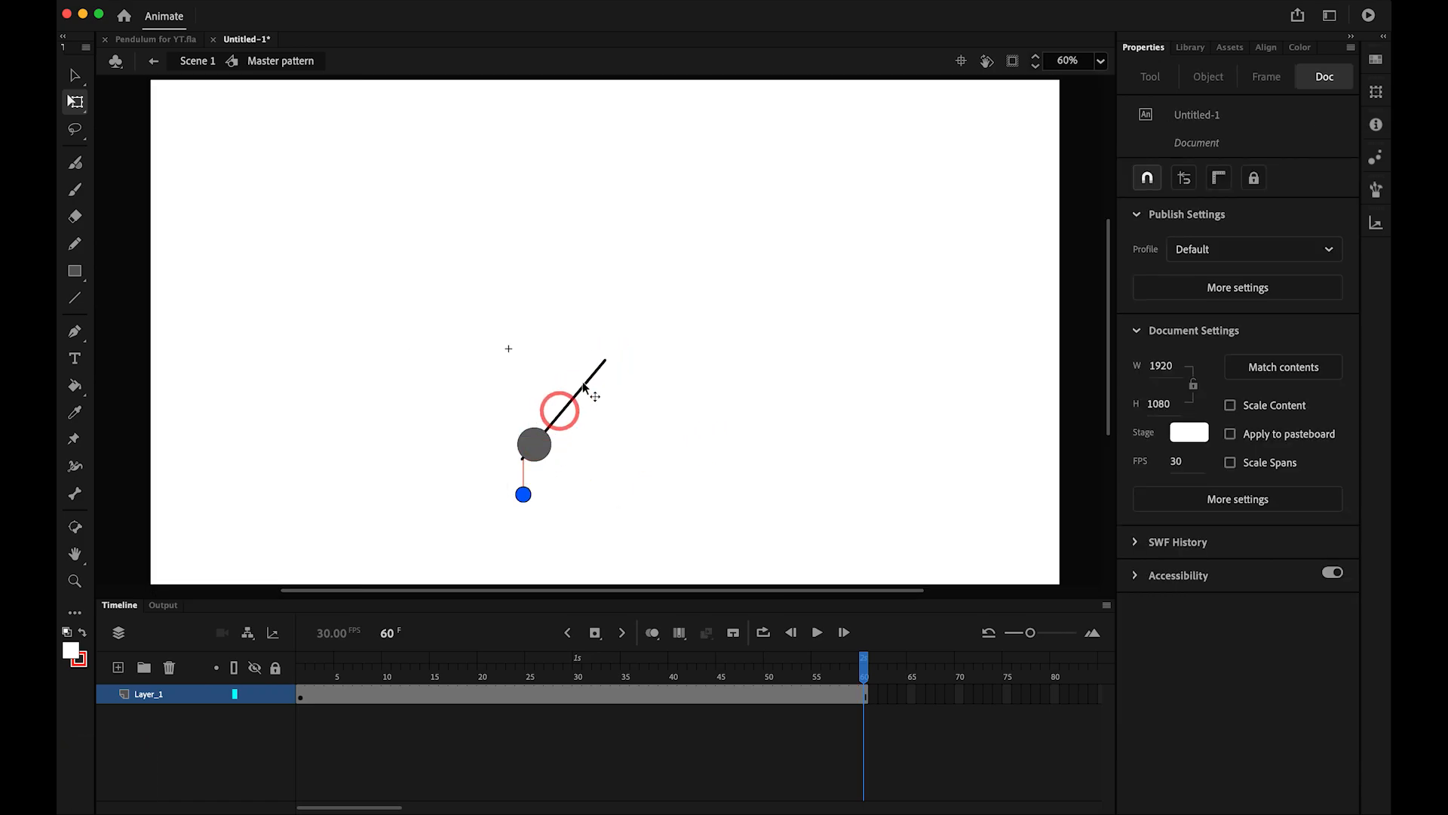
left_click(543, 450)
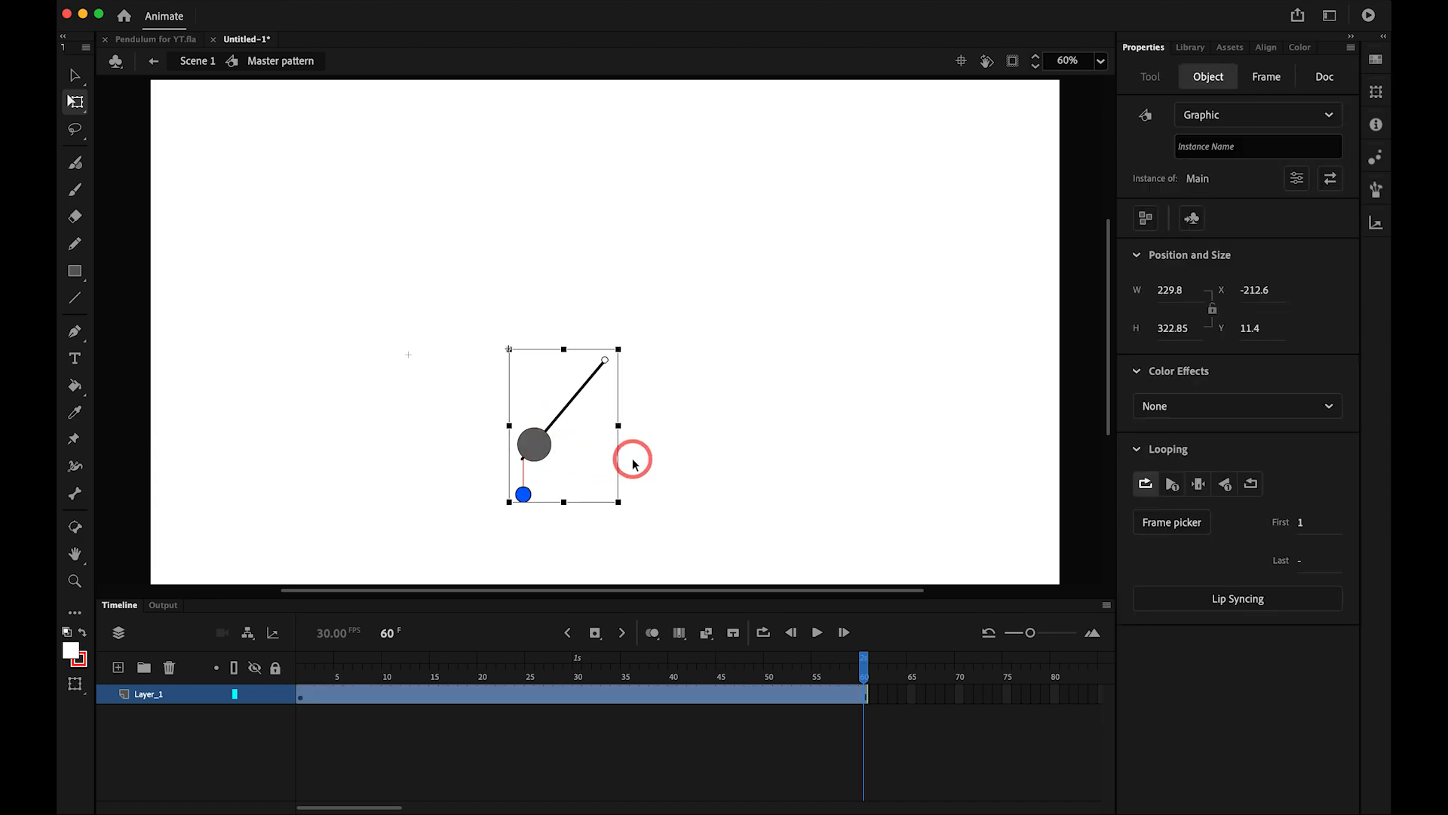
key("super+c")
key("super+shift+v")
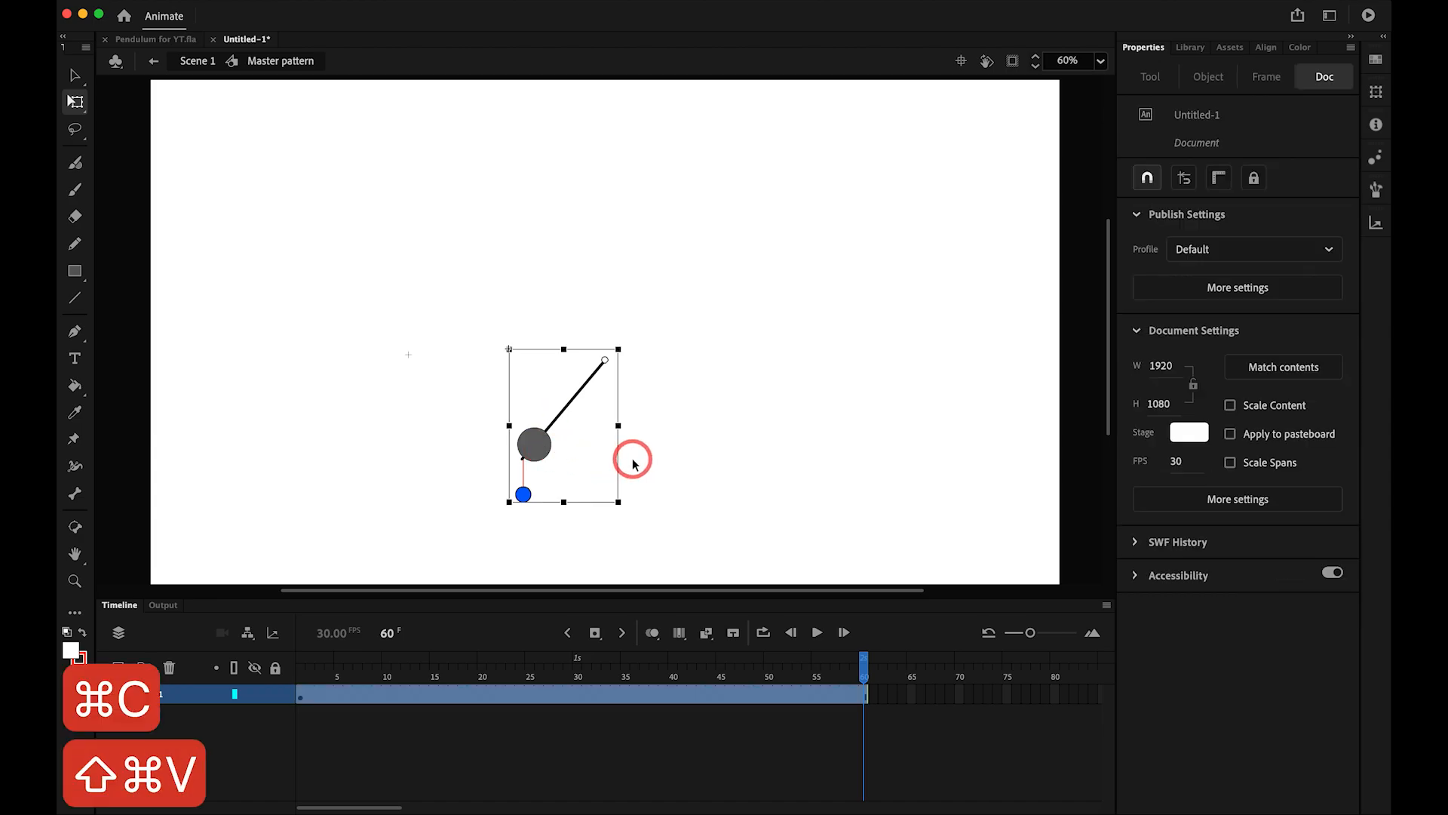
key("alt+super+s")
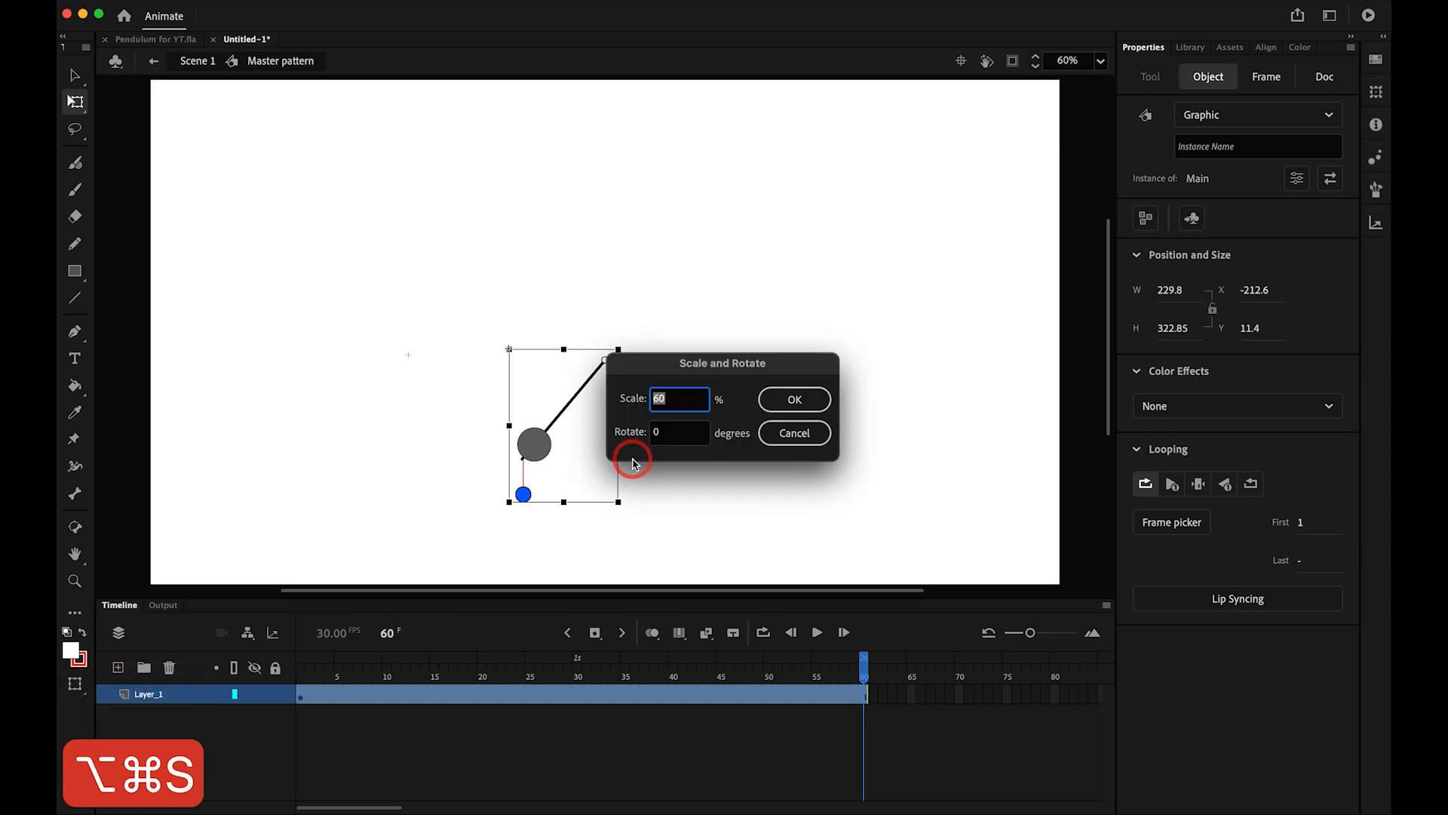
type("100")
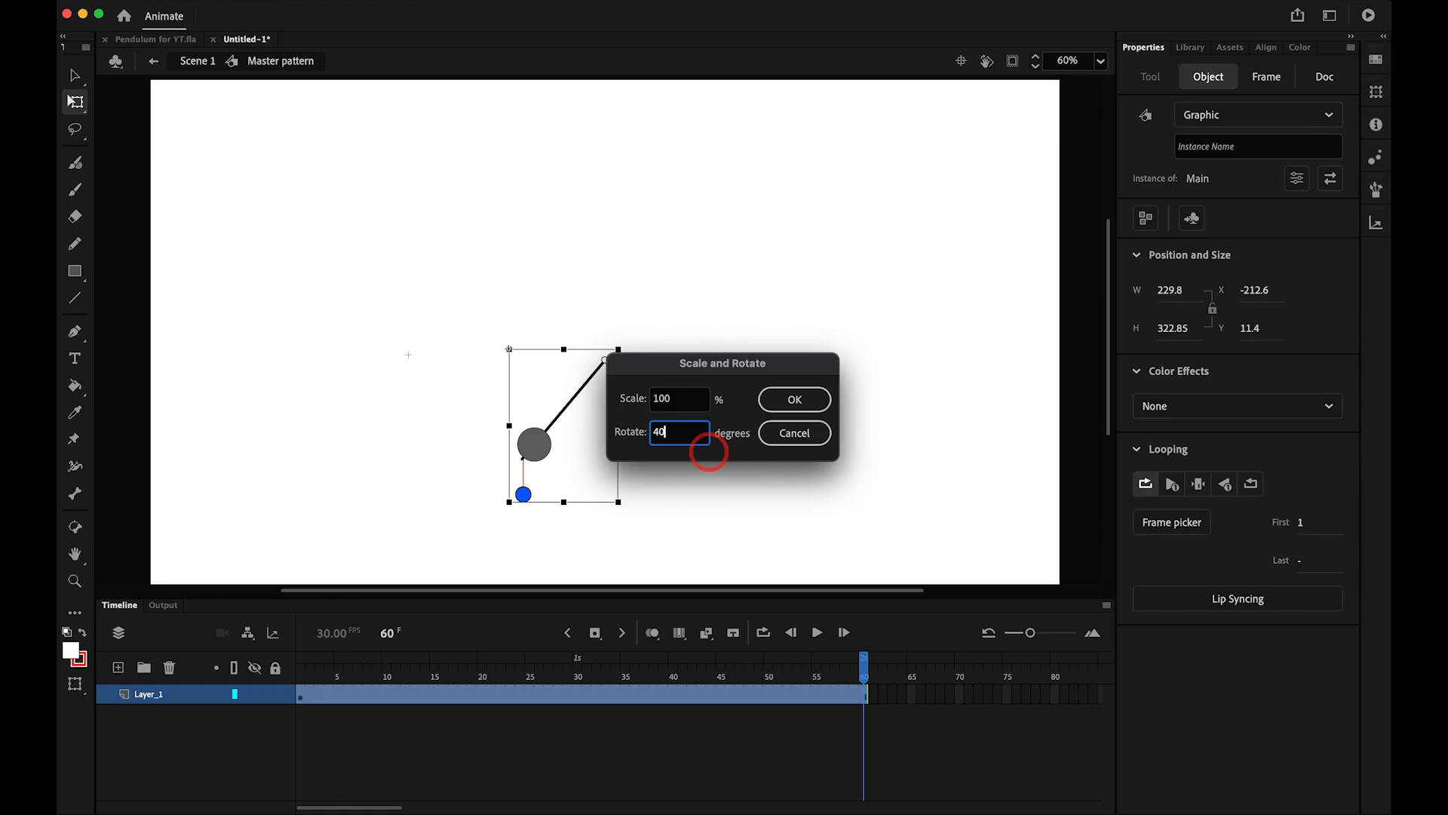
key("Return")
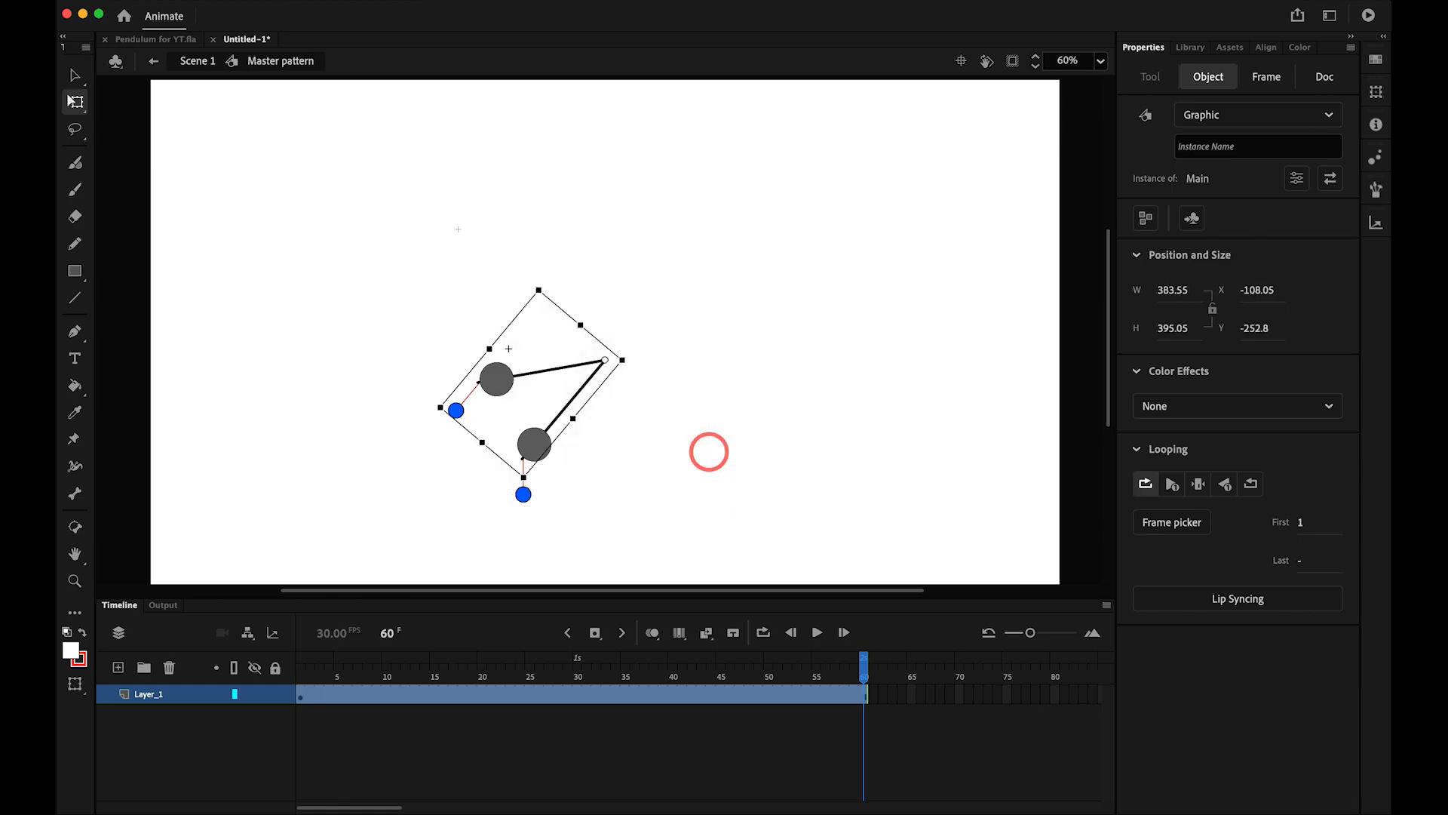
- Keep duplicating the newest pendulum in place, rotating each copy a further 40 degrees, until six pendulums fan around the shared pivot
key("shift+super+v")
key("alt+super+s")
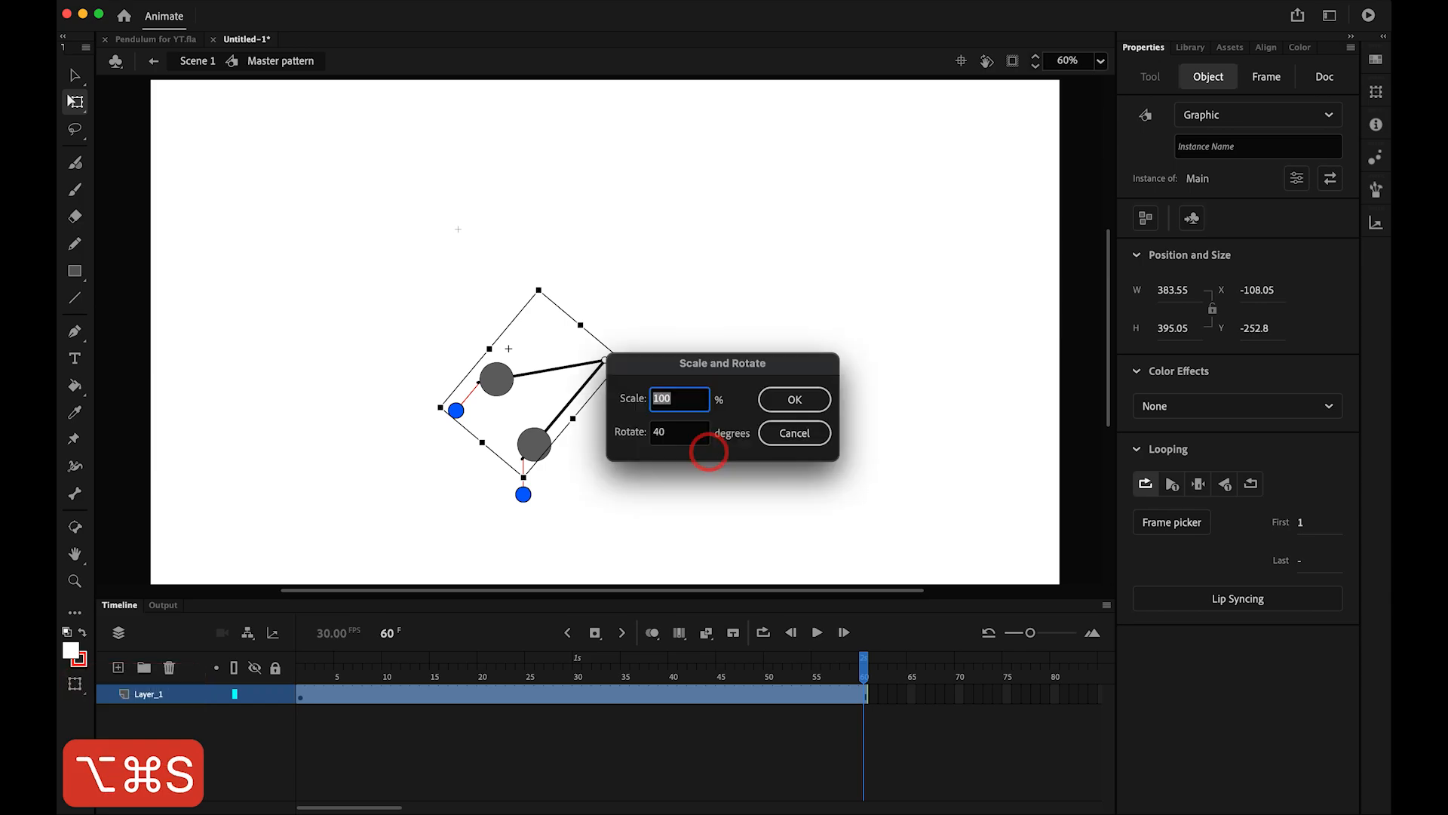
key("Return")
key("super+c")
key("shift+super+v")
key("alt+super+s")
key("Return")
key("alt+super+s")
key("Return")
key("super+c")
key("shift+super+v")
key("alt+super+s")
key("Return")
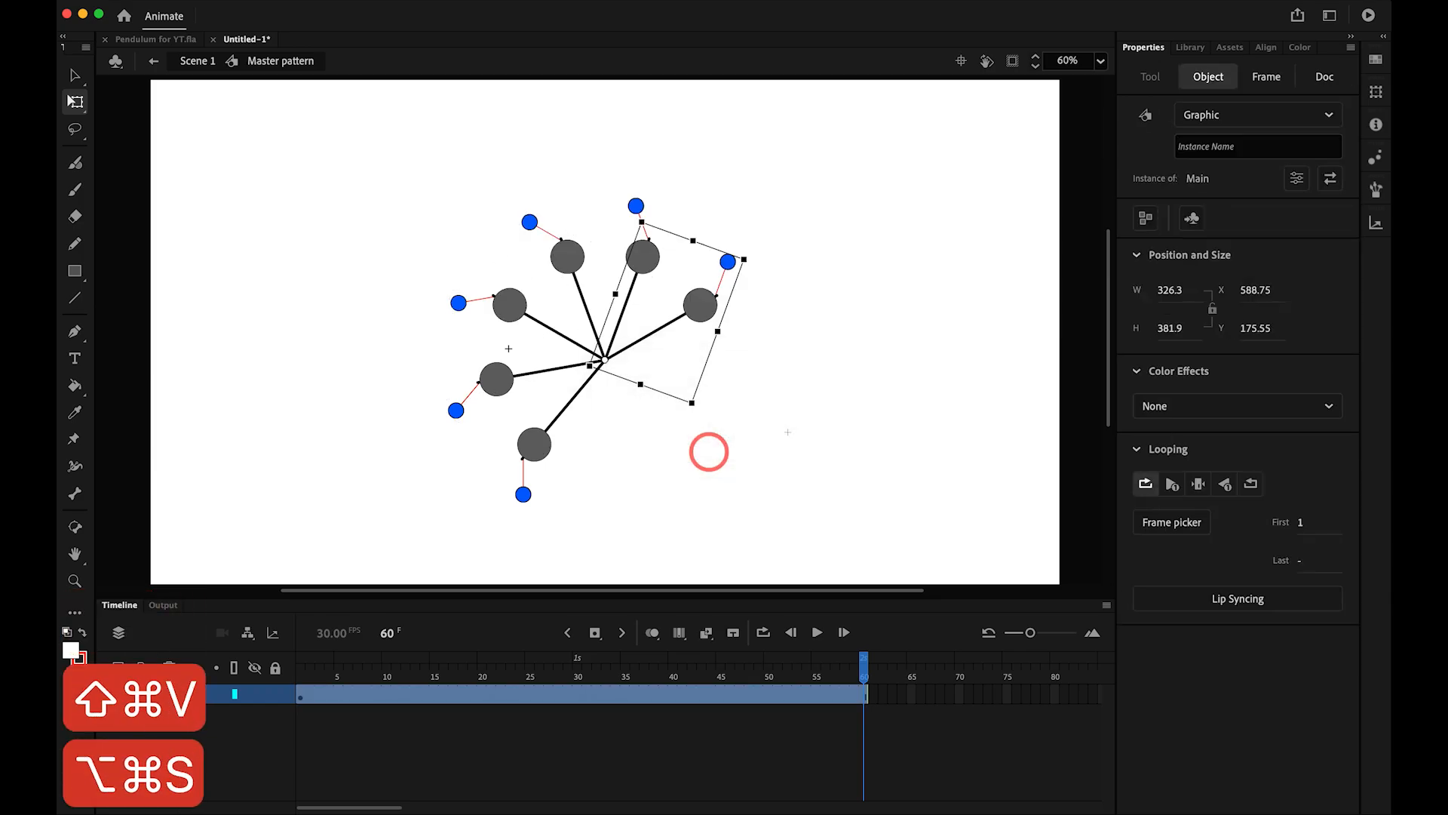
- Add a seventh pendulum as an in-place copy rotated 40 degrees from the previous one, working at frame 1
key("super+c")
key("shift+super+v")
key("Return")
left_click(300, 672)
left_click(701, 306)
left_click_drag(758, 257, 763, 326)
key("super+z")
key("alt+super+s")
key("Return")
- Complete the ring of nine pendulums with two more in-place copies, each rotated 40 degrees from the last
key("super+c")
key("shift+super+v")
key("alt+super+s")
key("Return")
key("super+c")
key("shift+super+v")
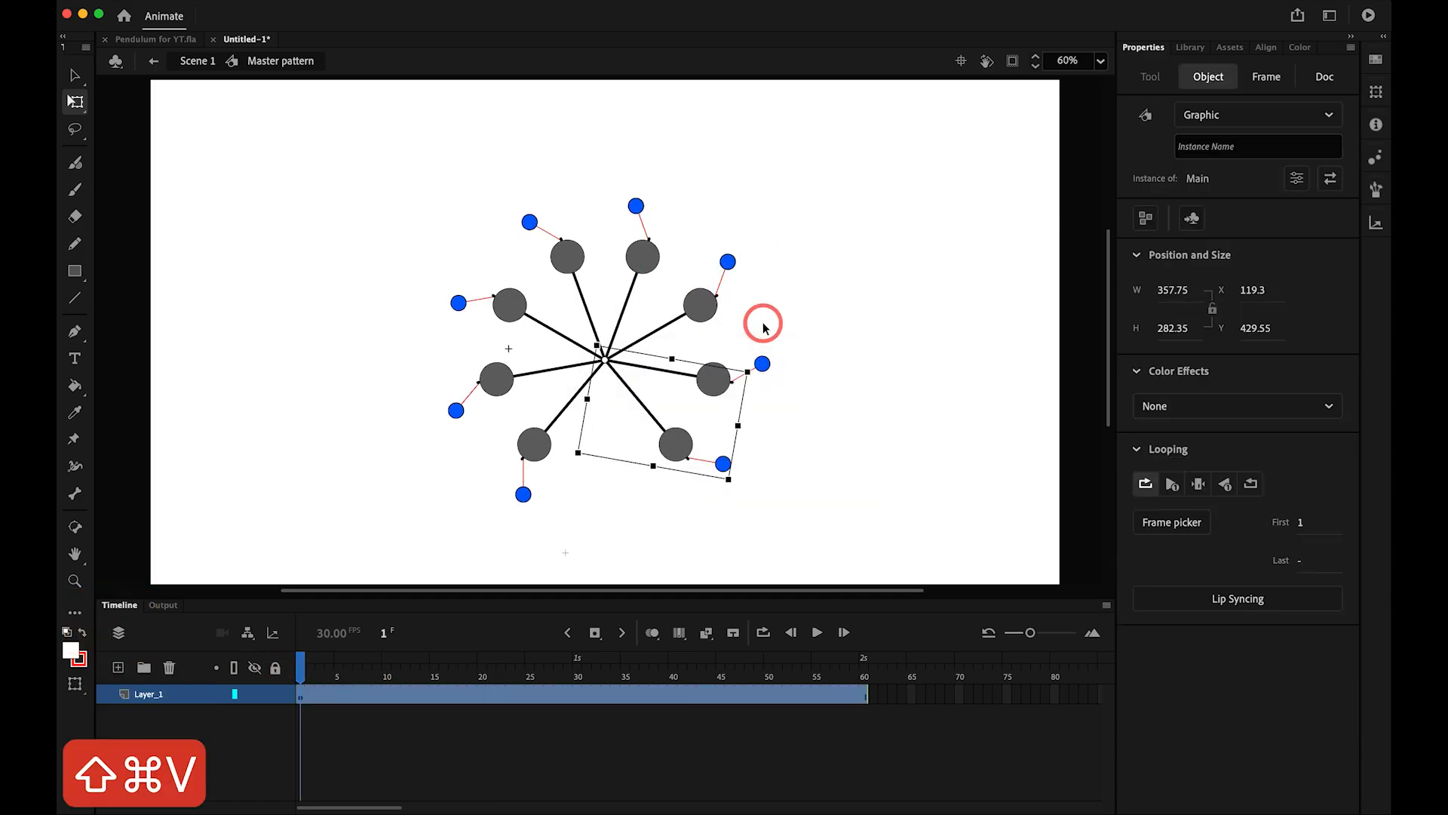
key("alt+super+s")
key("Return")
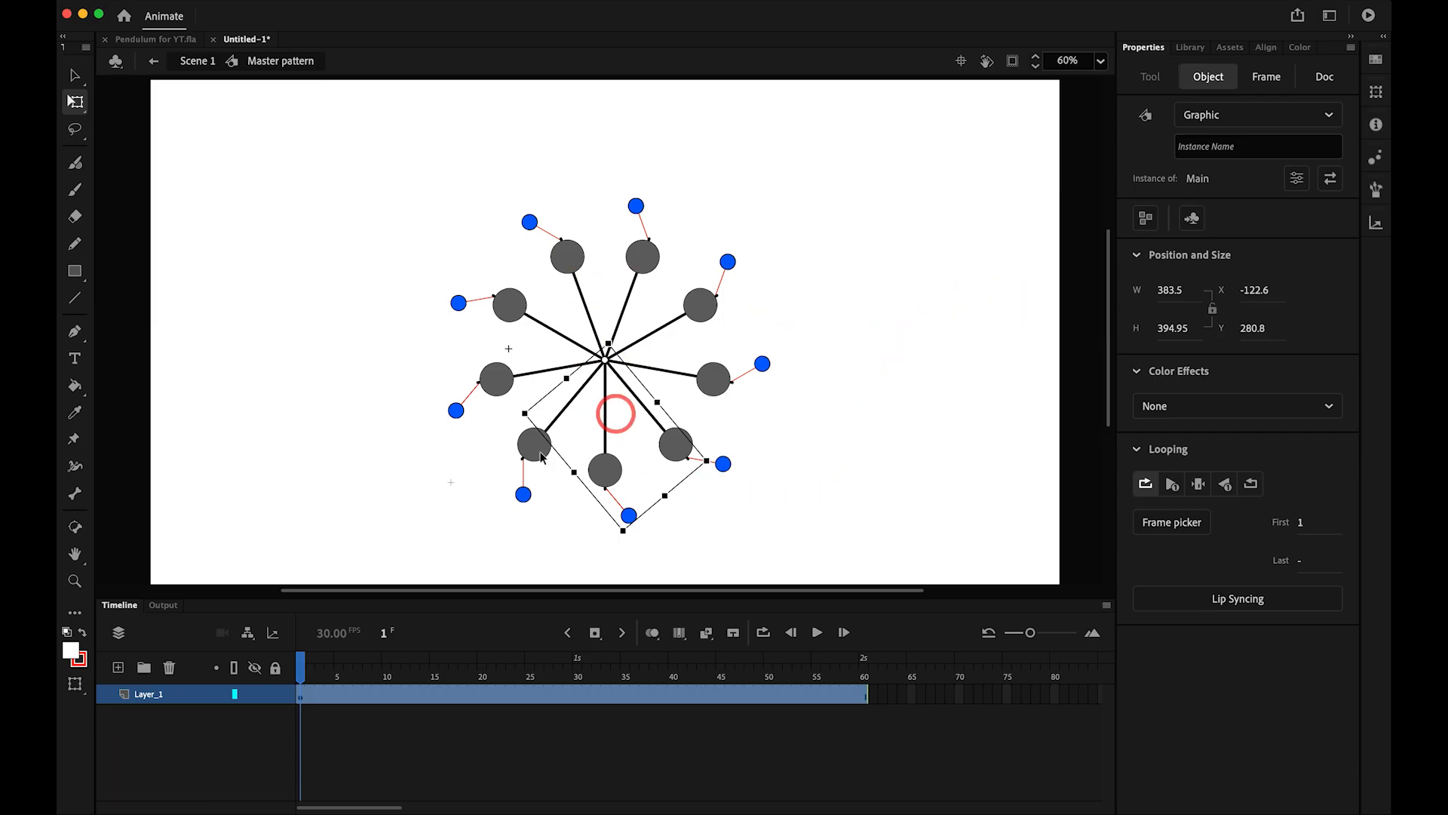
- Return to Scene 1 and align the Master pattern symbol to the vertical centre of the stage
left_click(403, 717)
left_click(199, 59)
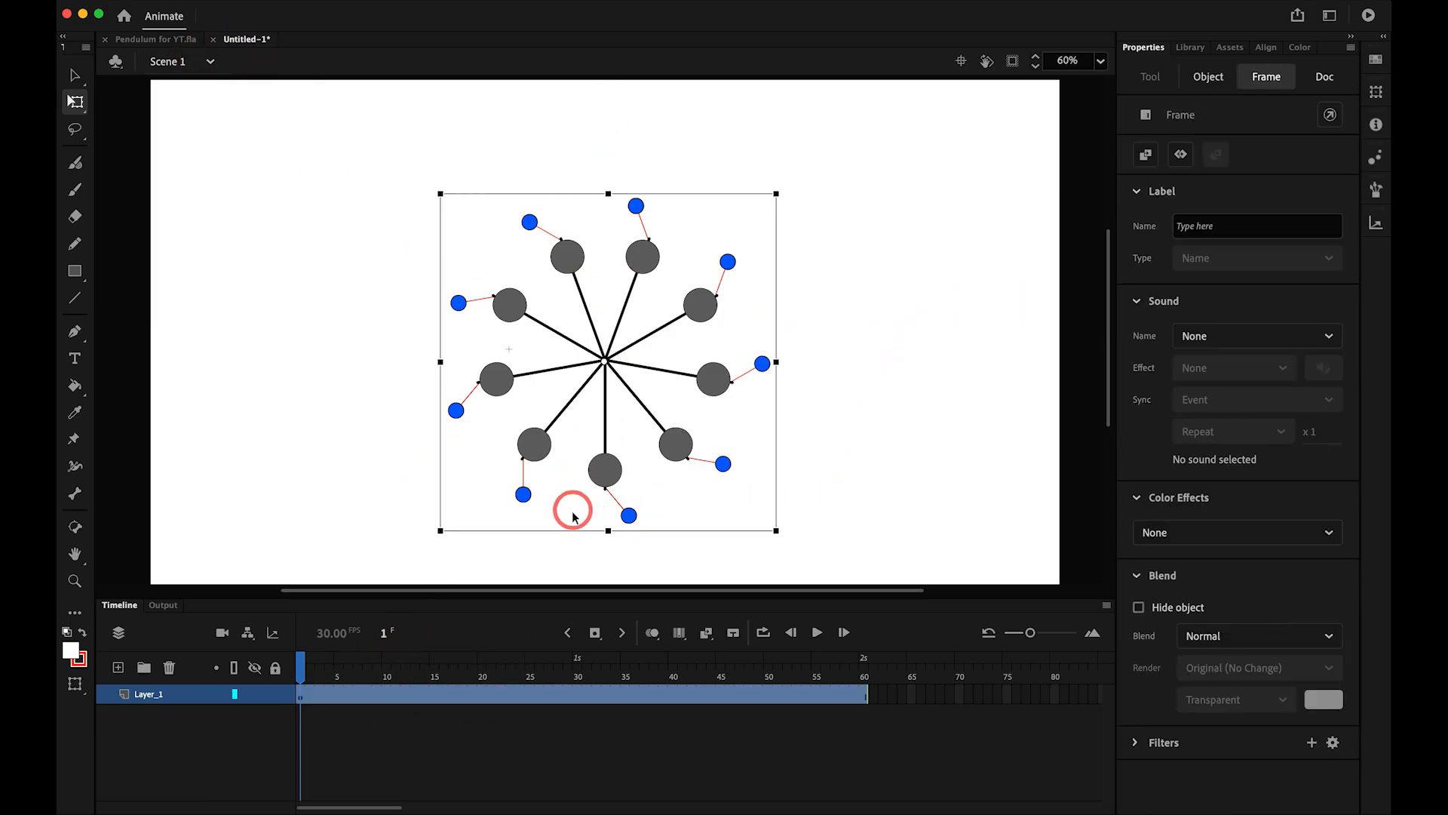
left_click(1261, 48)
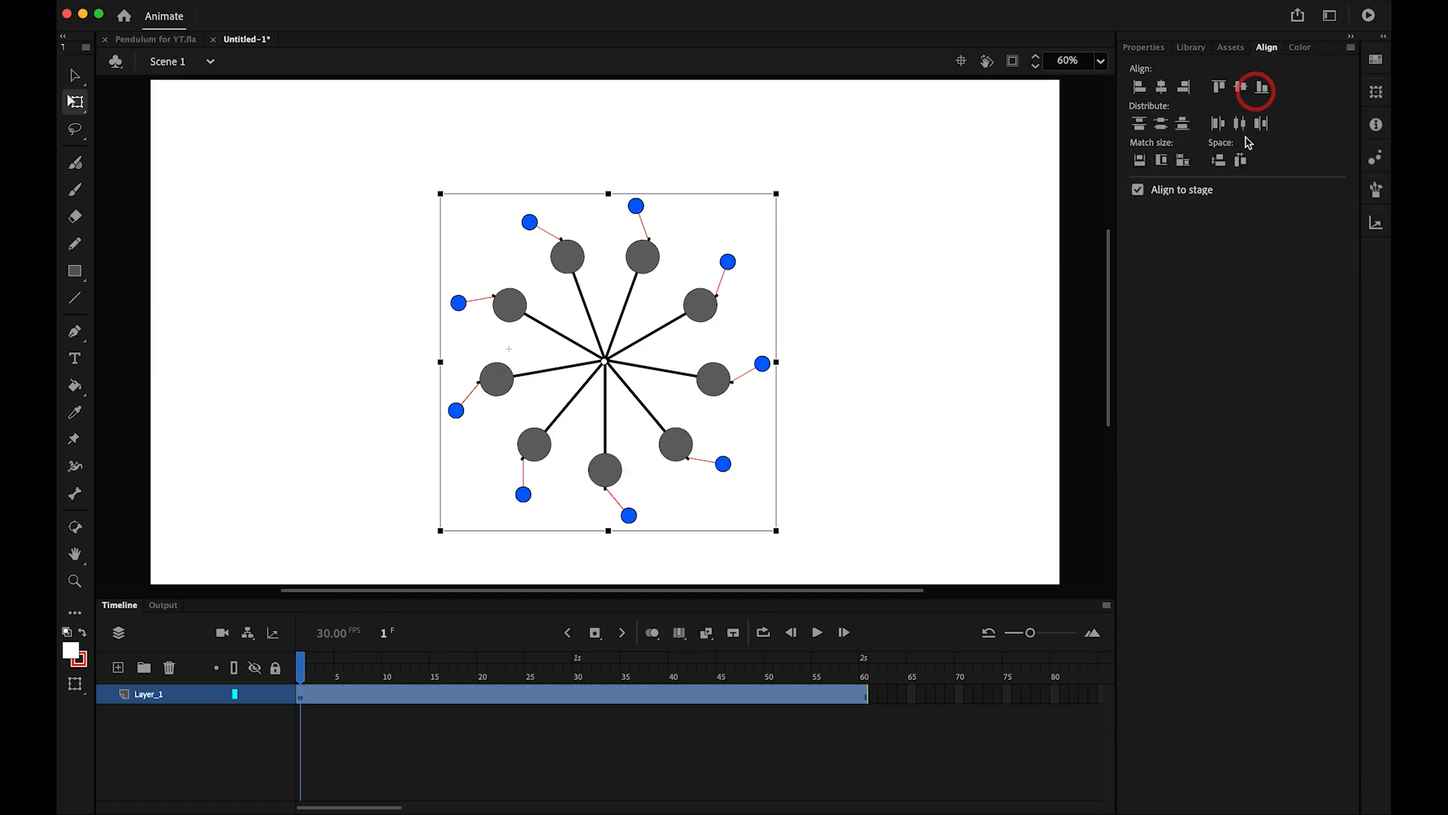
left_click(1242, 88)
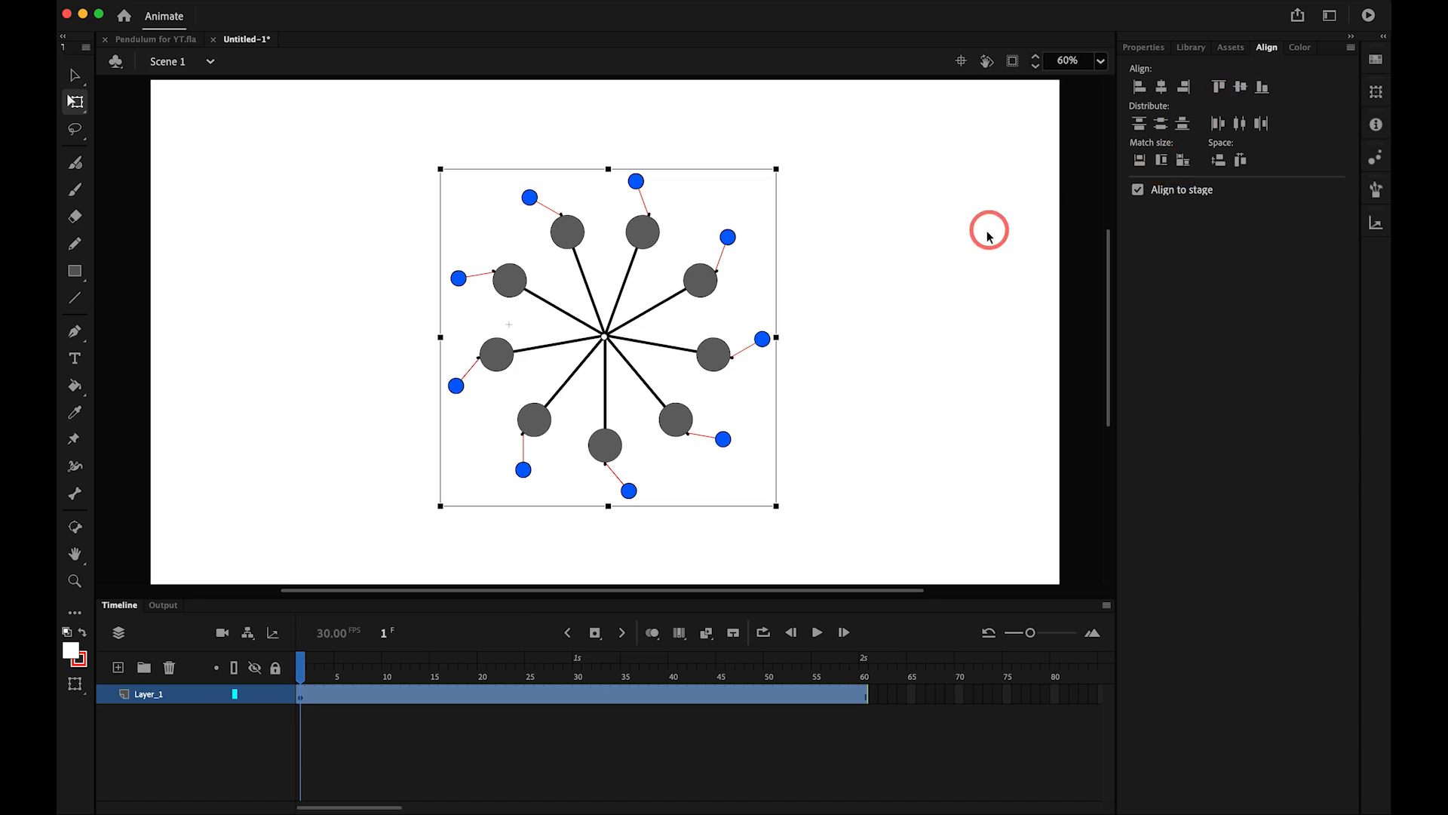
- Enable loop playback over frames 1 to 60 and preview the pattern animation
left_click(953, 243)
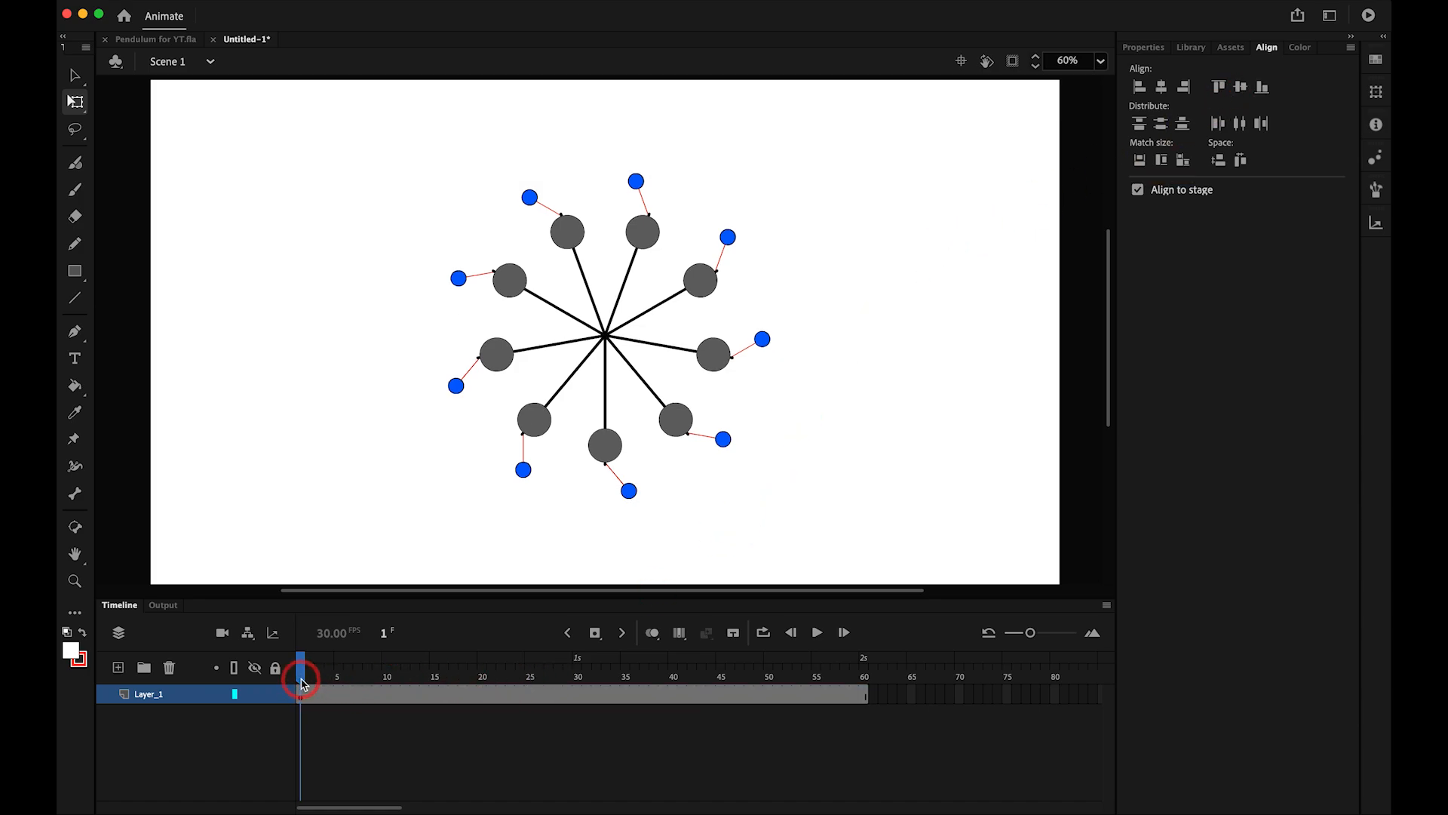
key("Return")
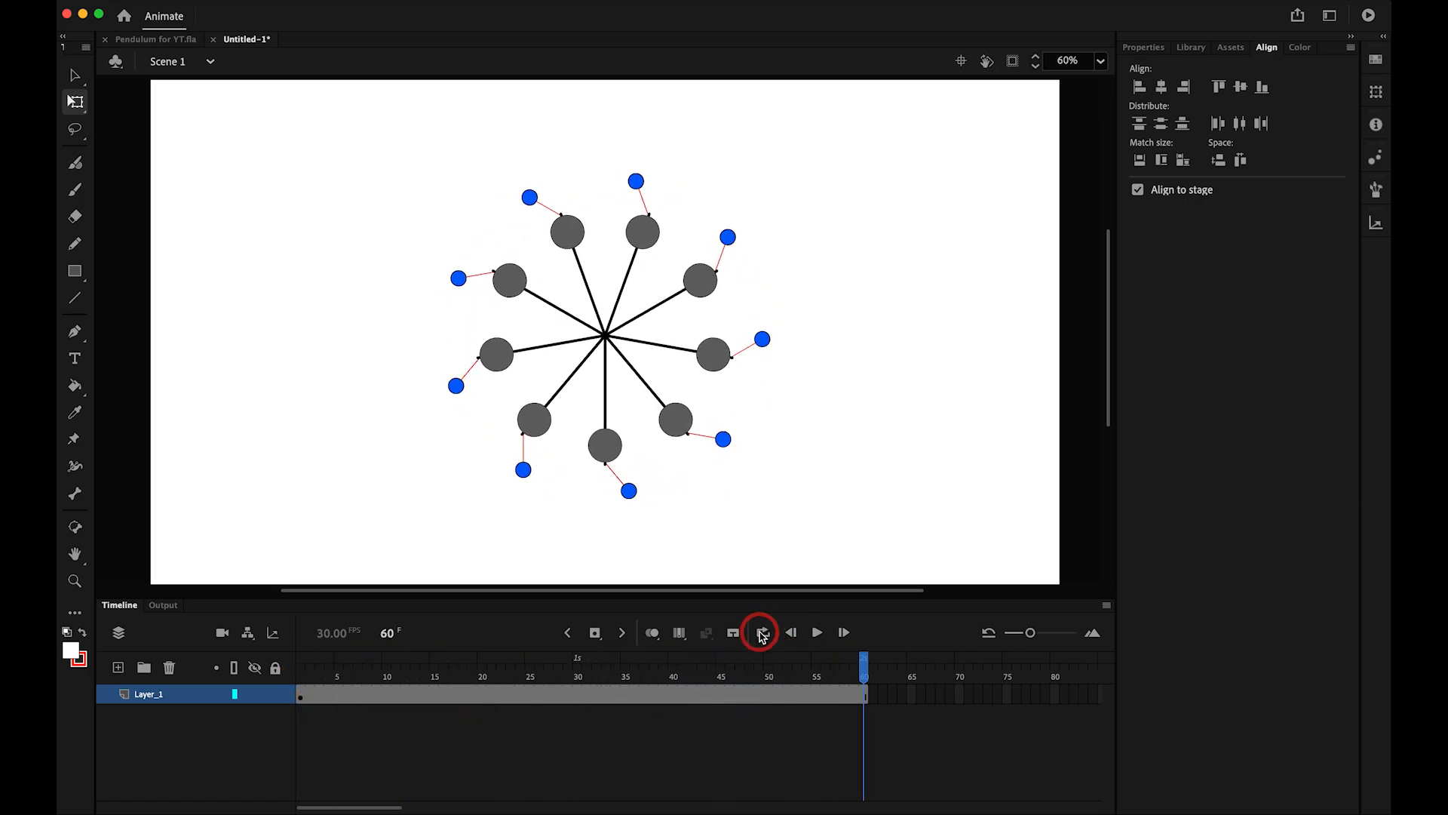
left_click(763, 634)
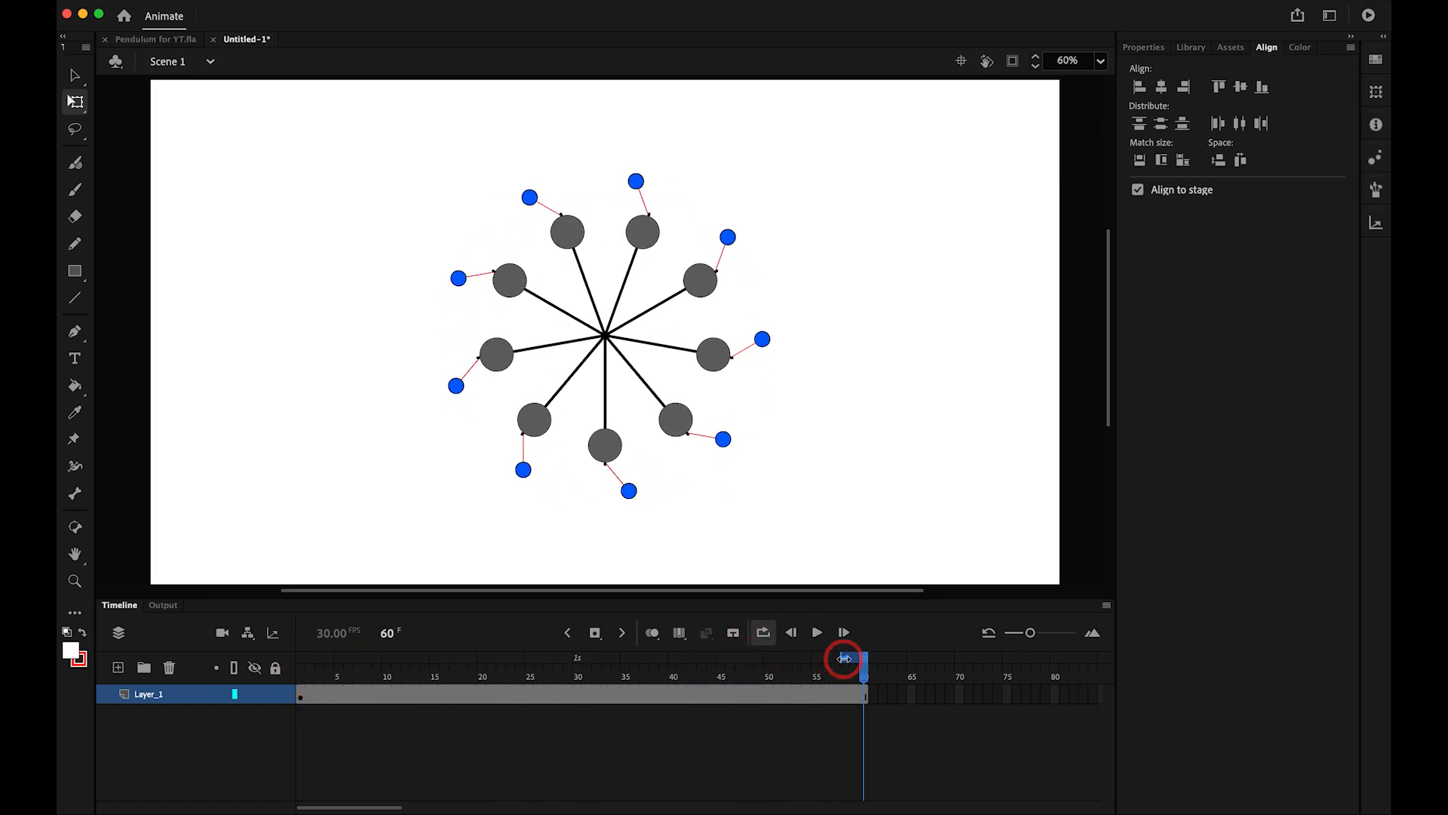
left_click_drag(844, 659, 63, 653)
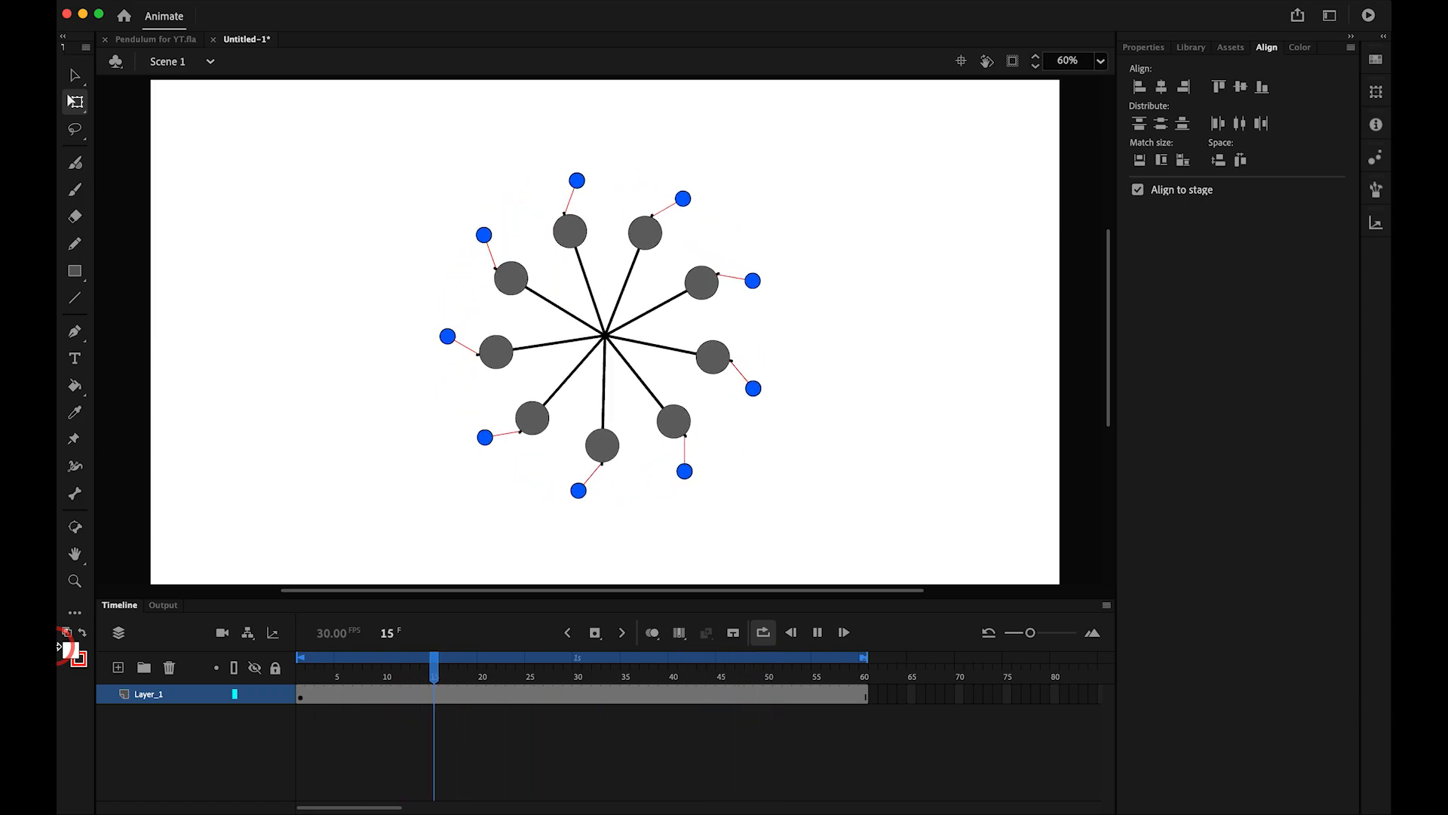
key("Return")
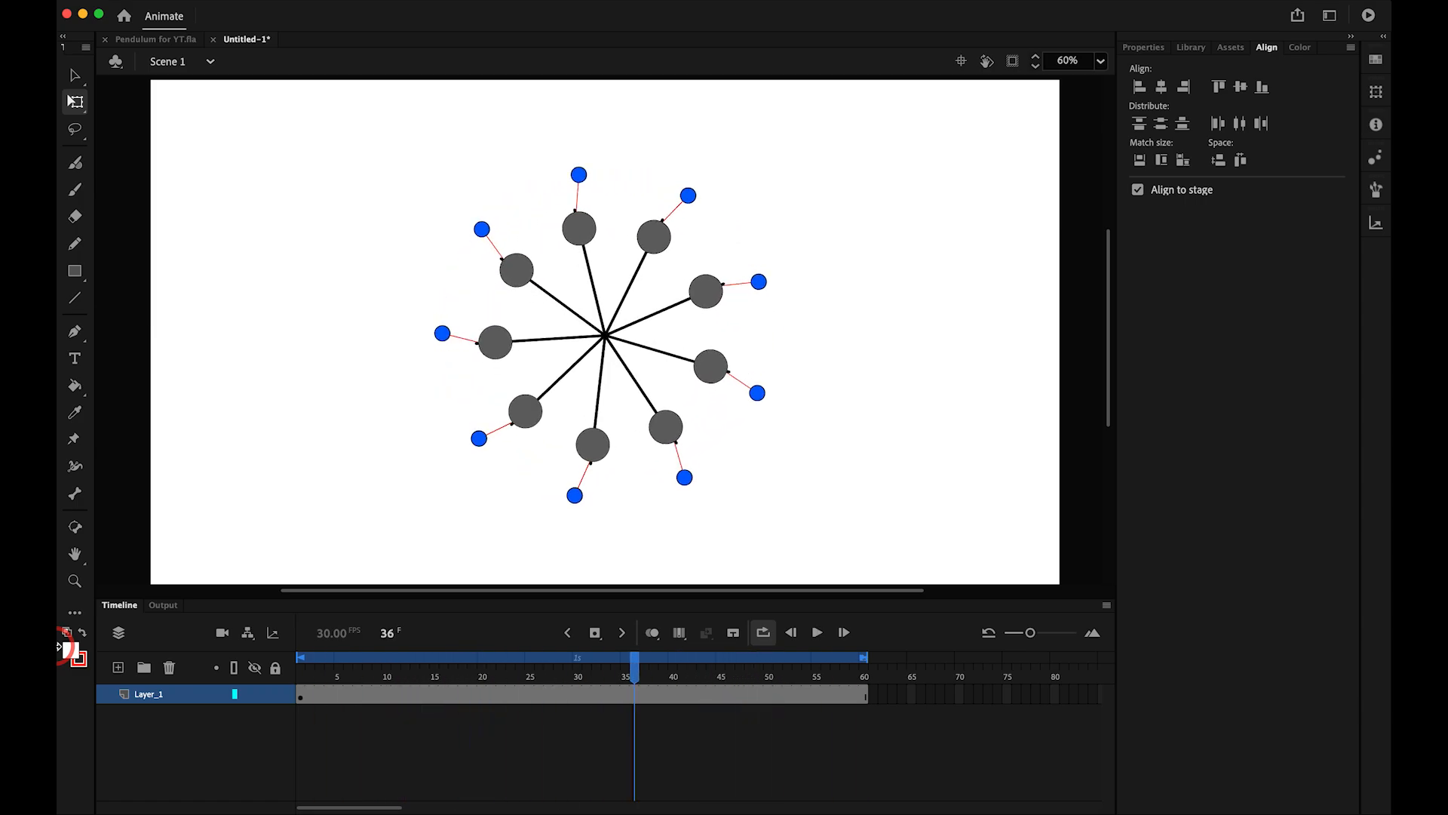
- Duplicate the Master pattern instance in place, scale the copy to 140% with 0 degrees rotation, and preview the animation
left_click(681, 458)
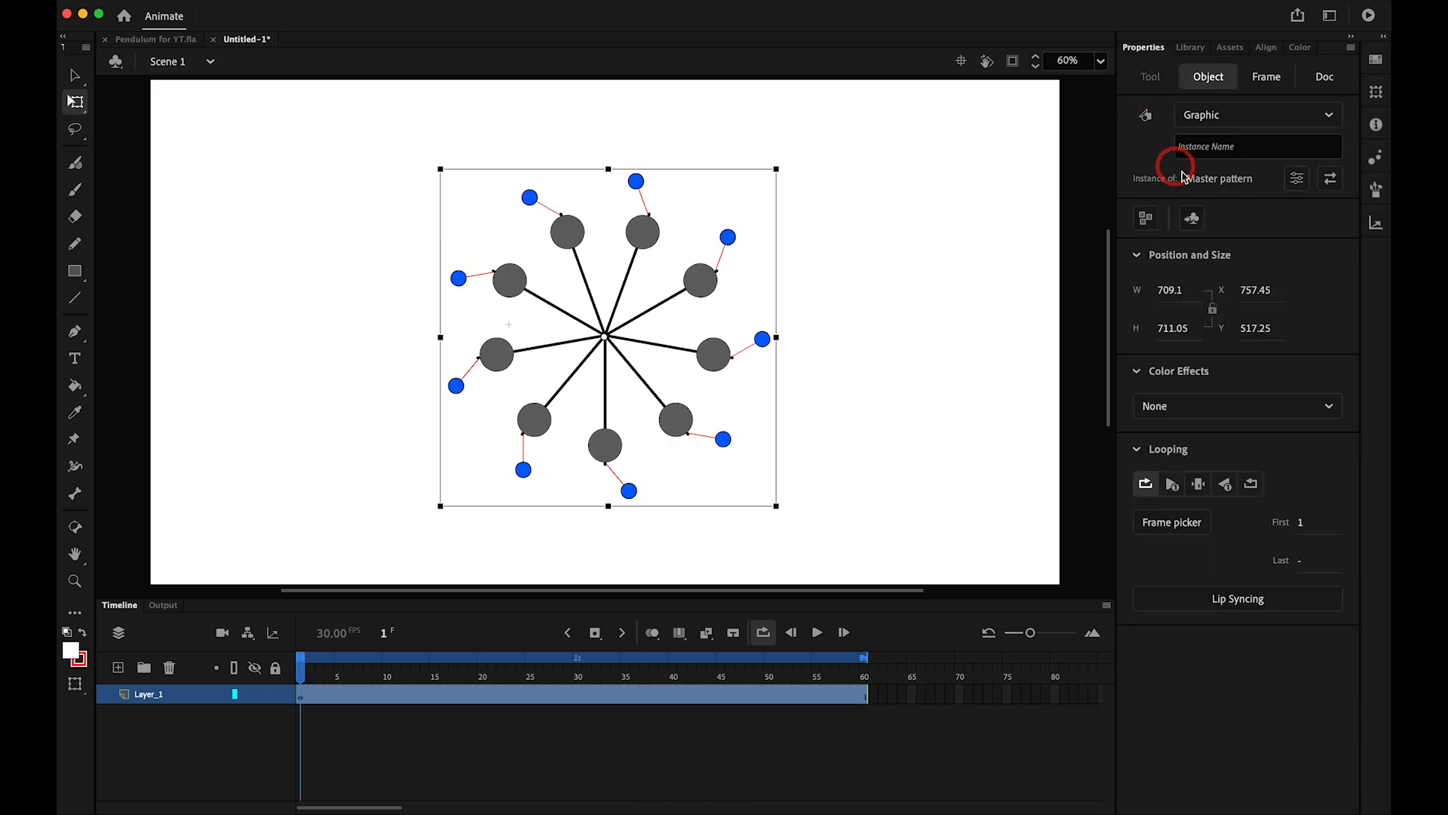
key("super+c")
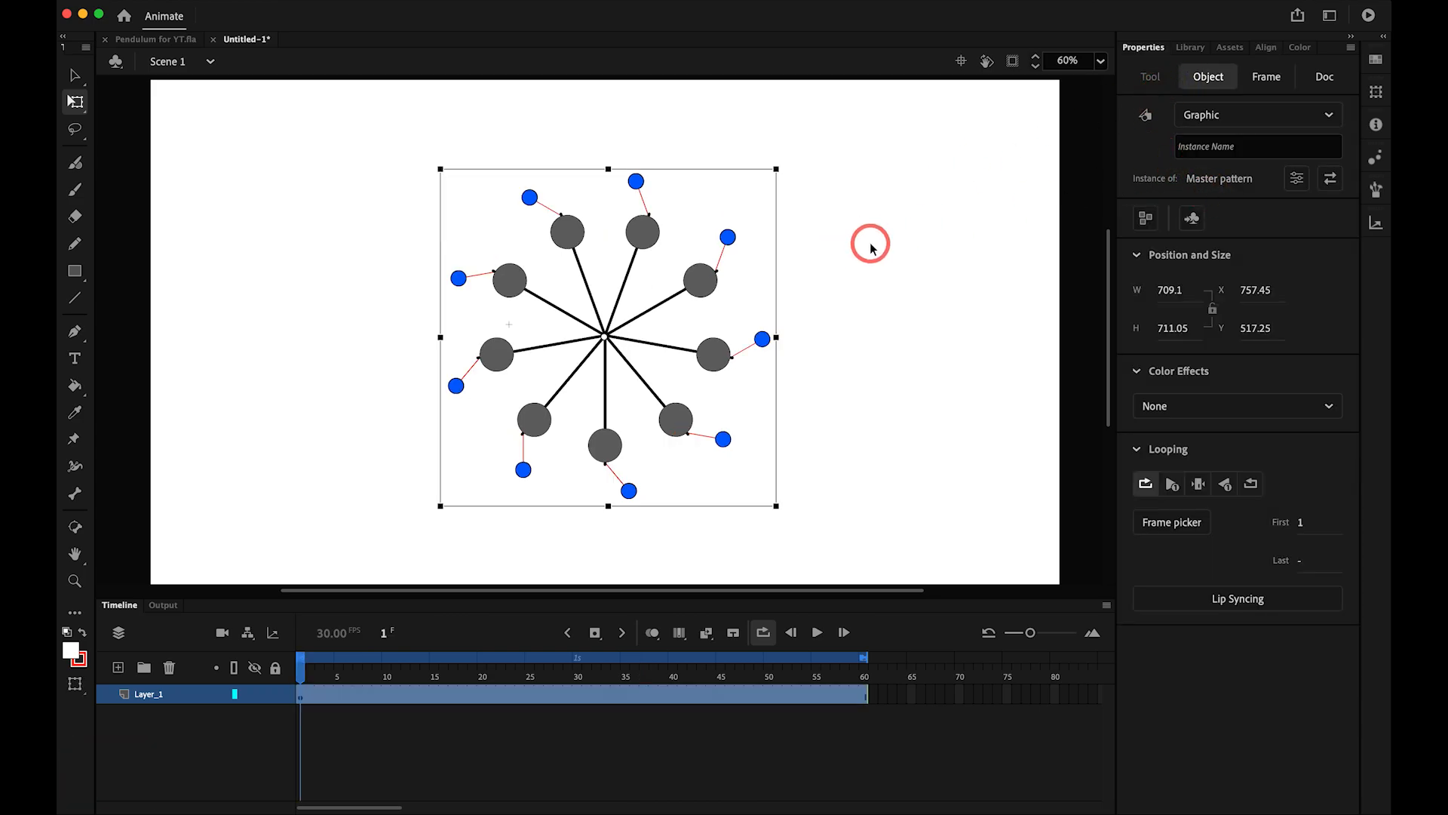
key("super+shift+v")
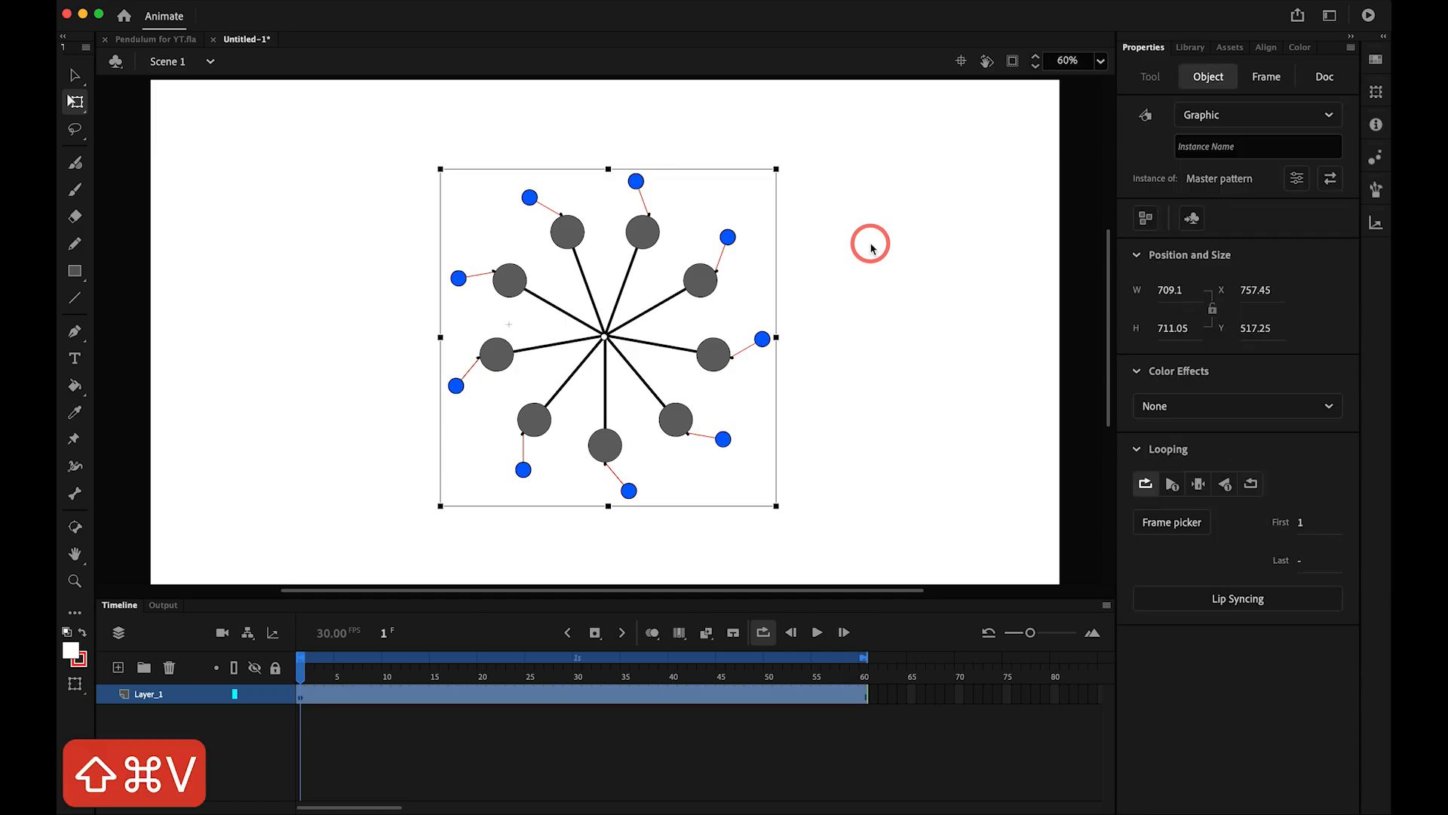
key("alt+super+s")
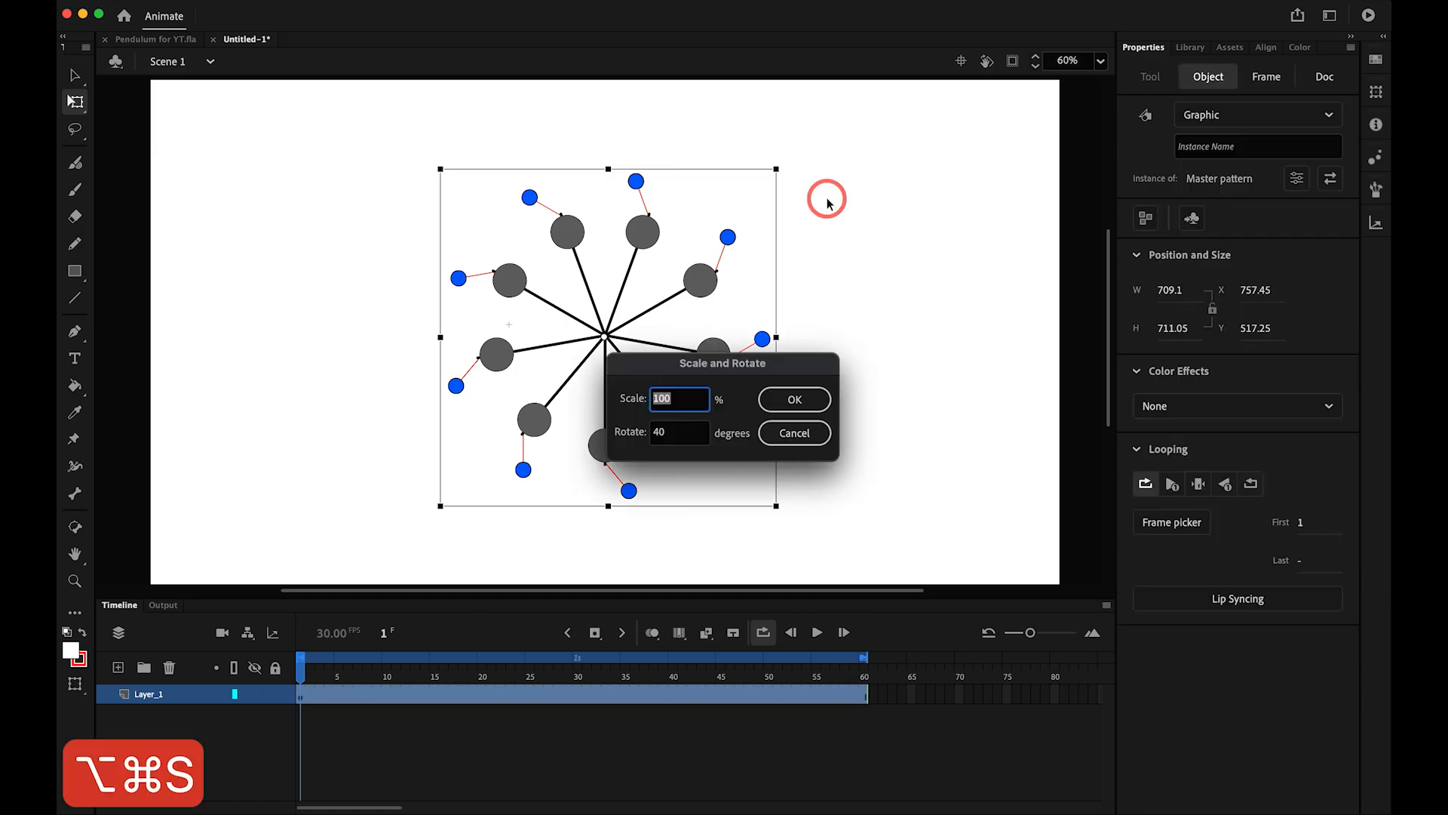
type("12")
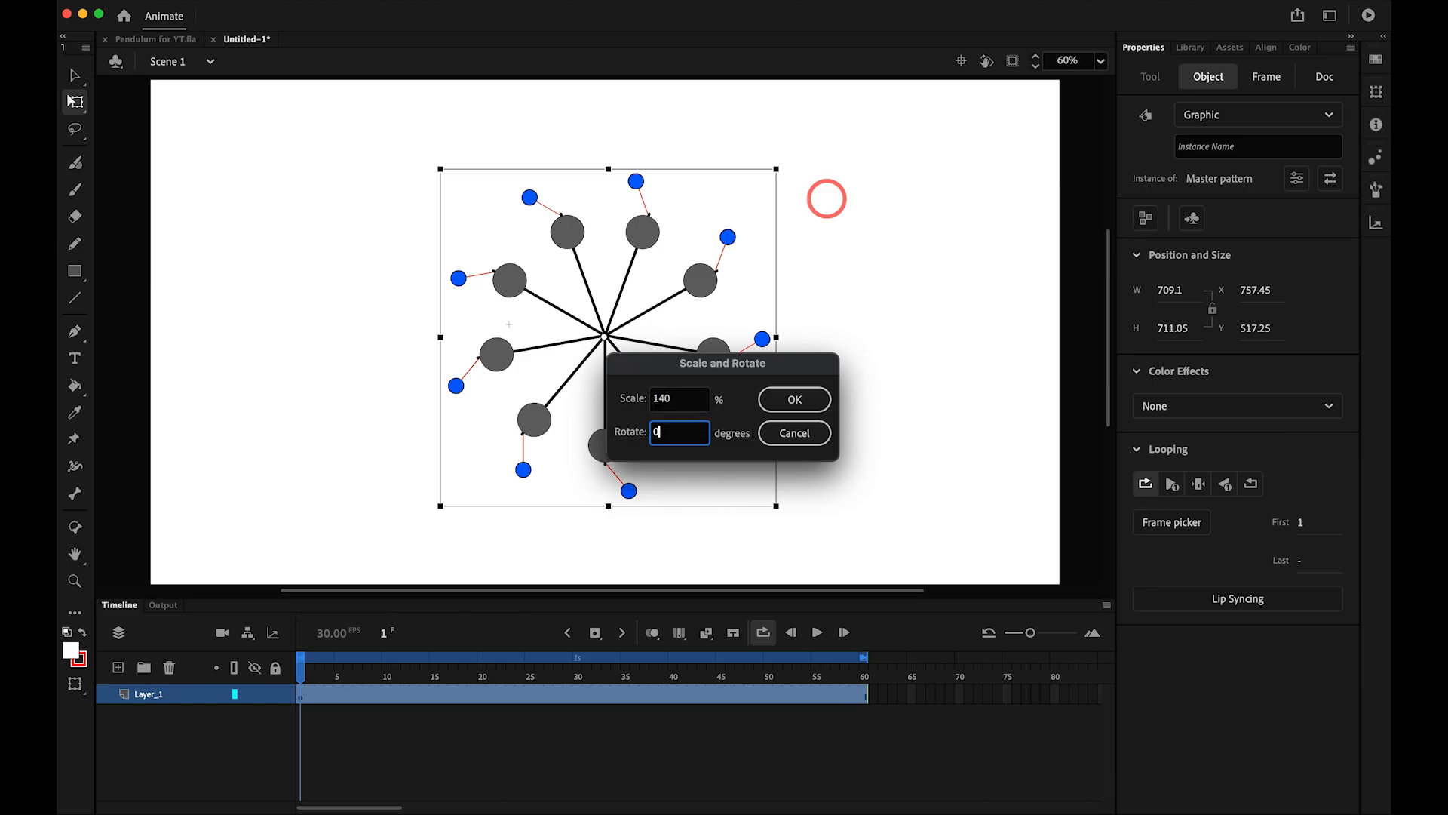
key("Return")
key("Return")
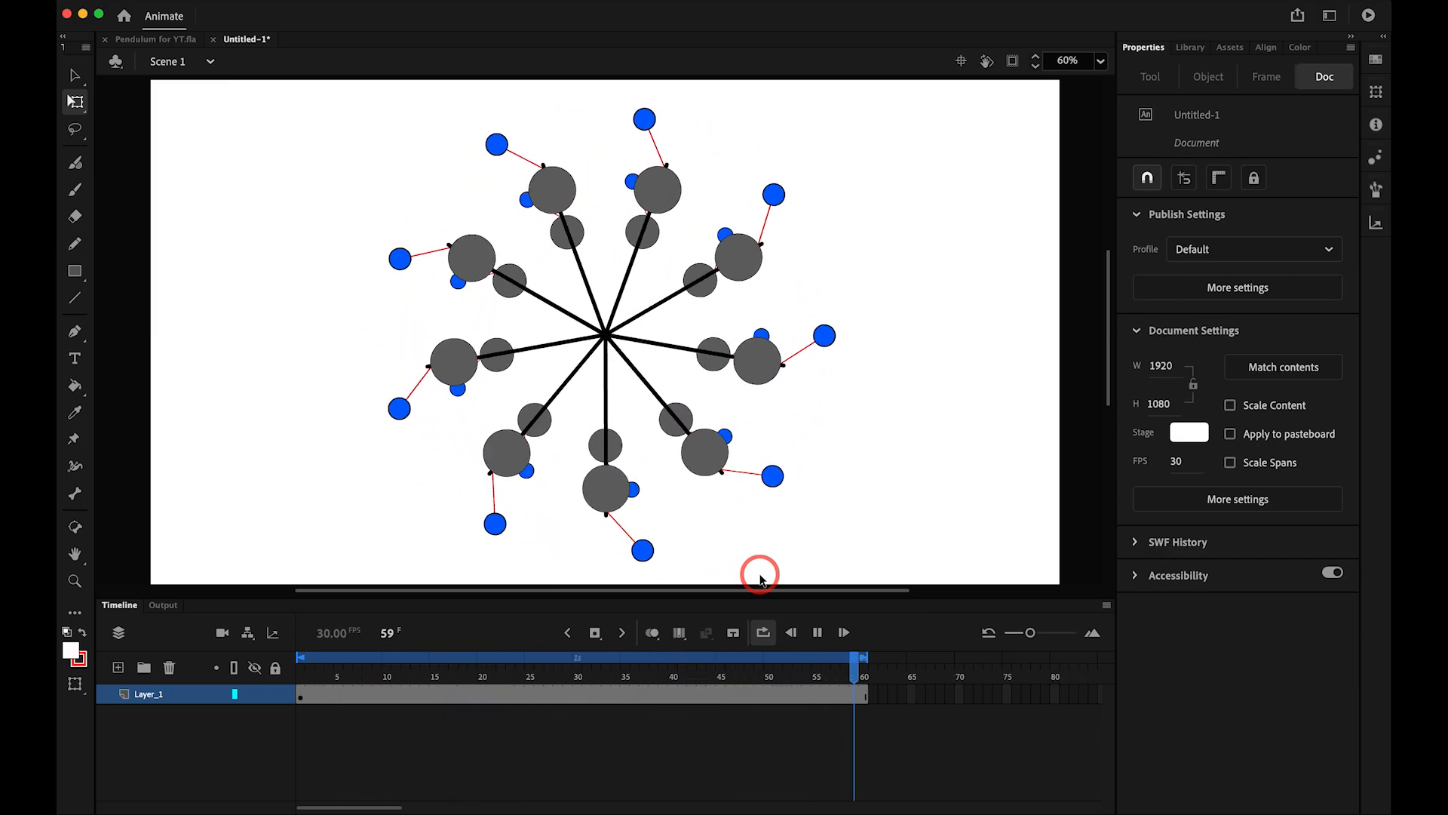
key("Return")
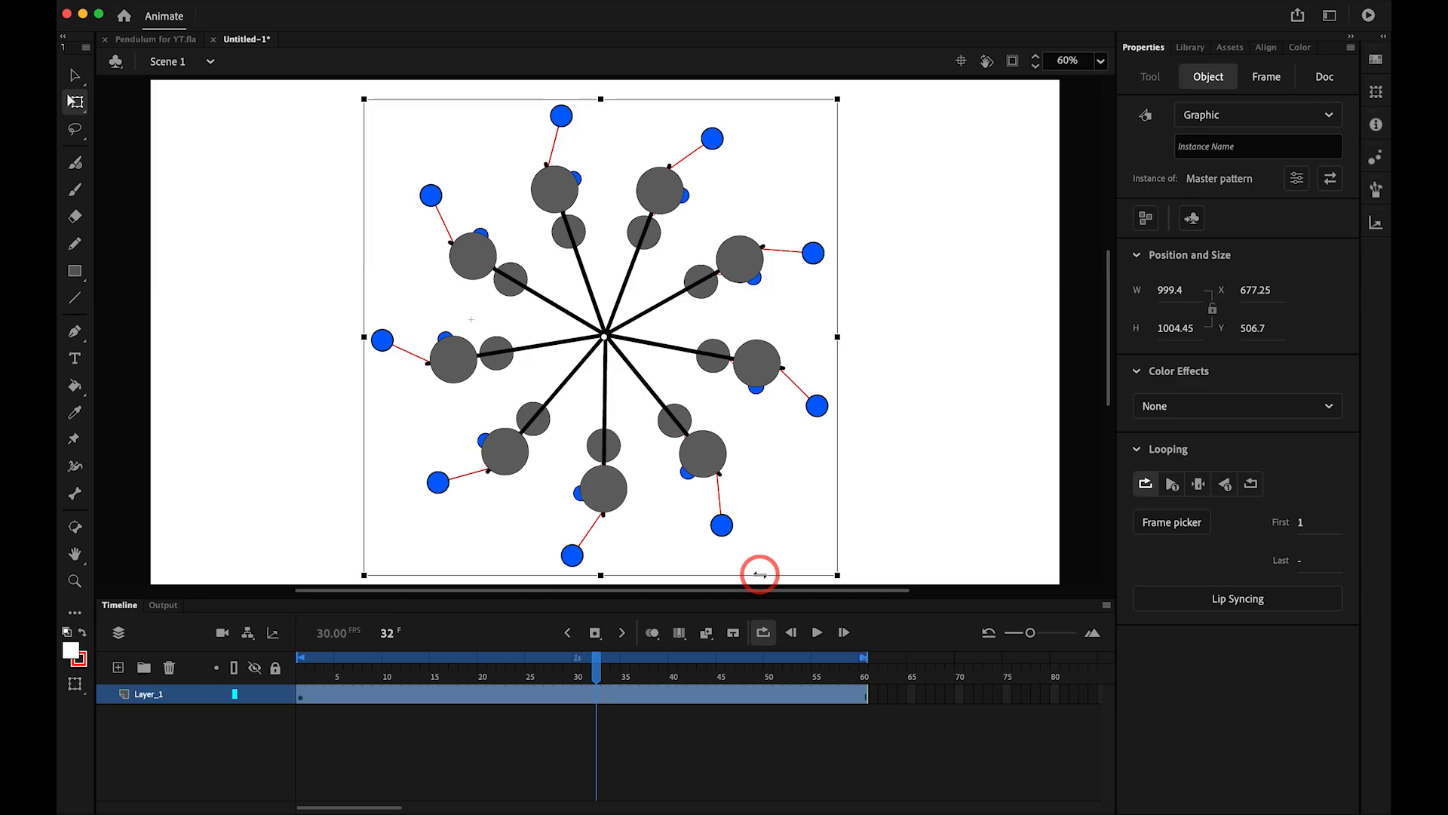
- Flip the smaller inner Master pattern instance horizontally from frame 1 and play back the animation
left_click(306, 673)
left_click(543, 498)
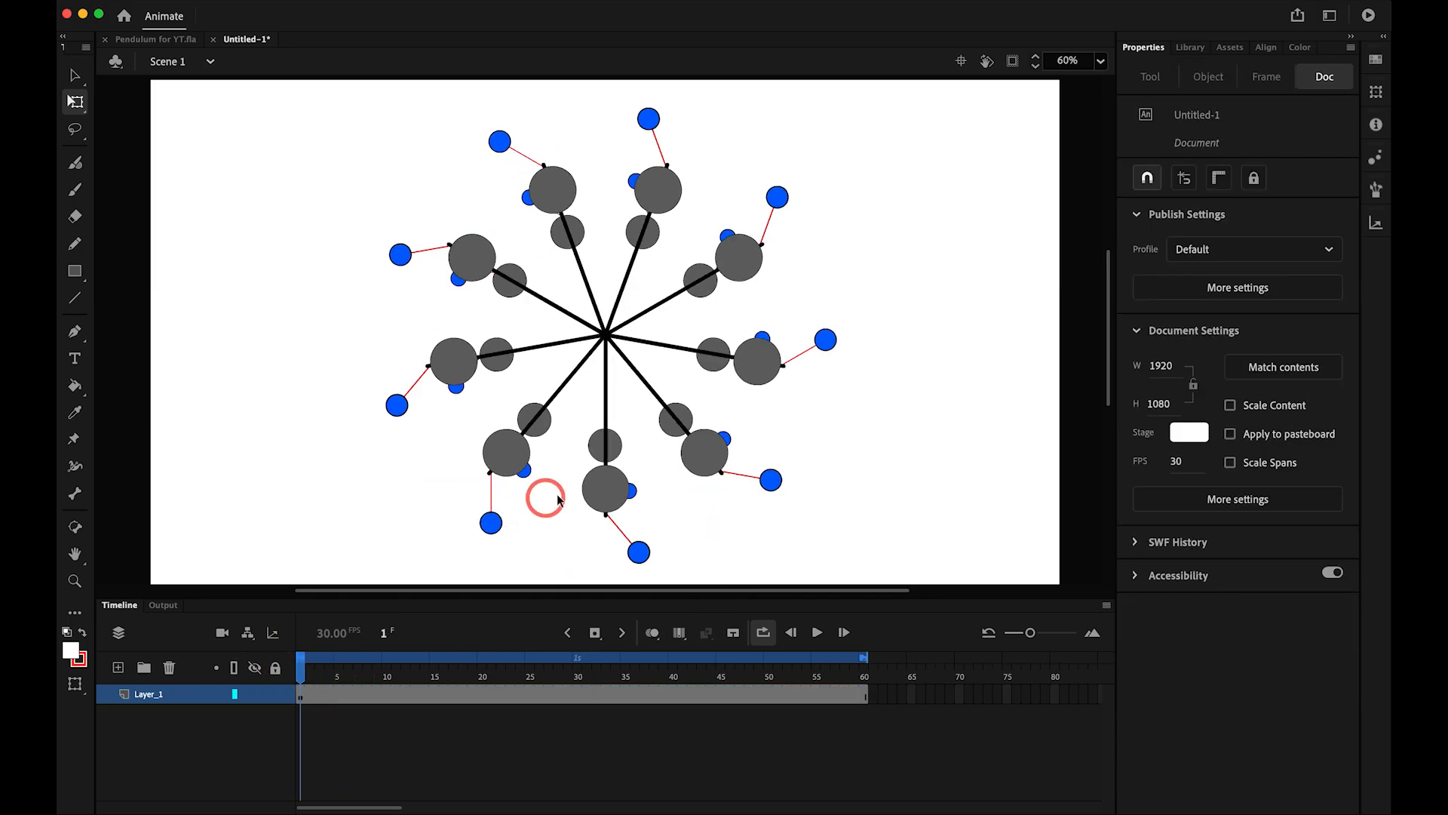
left_click(637, 494)
key("Return")
- Show the document's library and open the 2nd P symbol nested inside the Master pattern's Main symbol for editing
left_click(1192, 49)
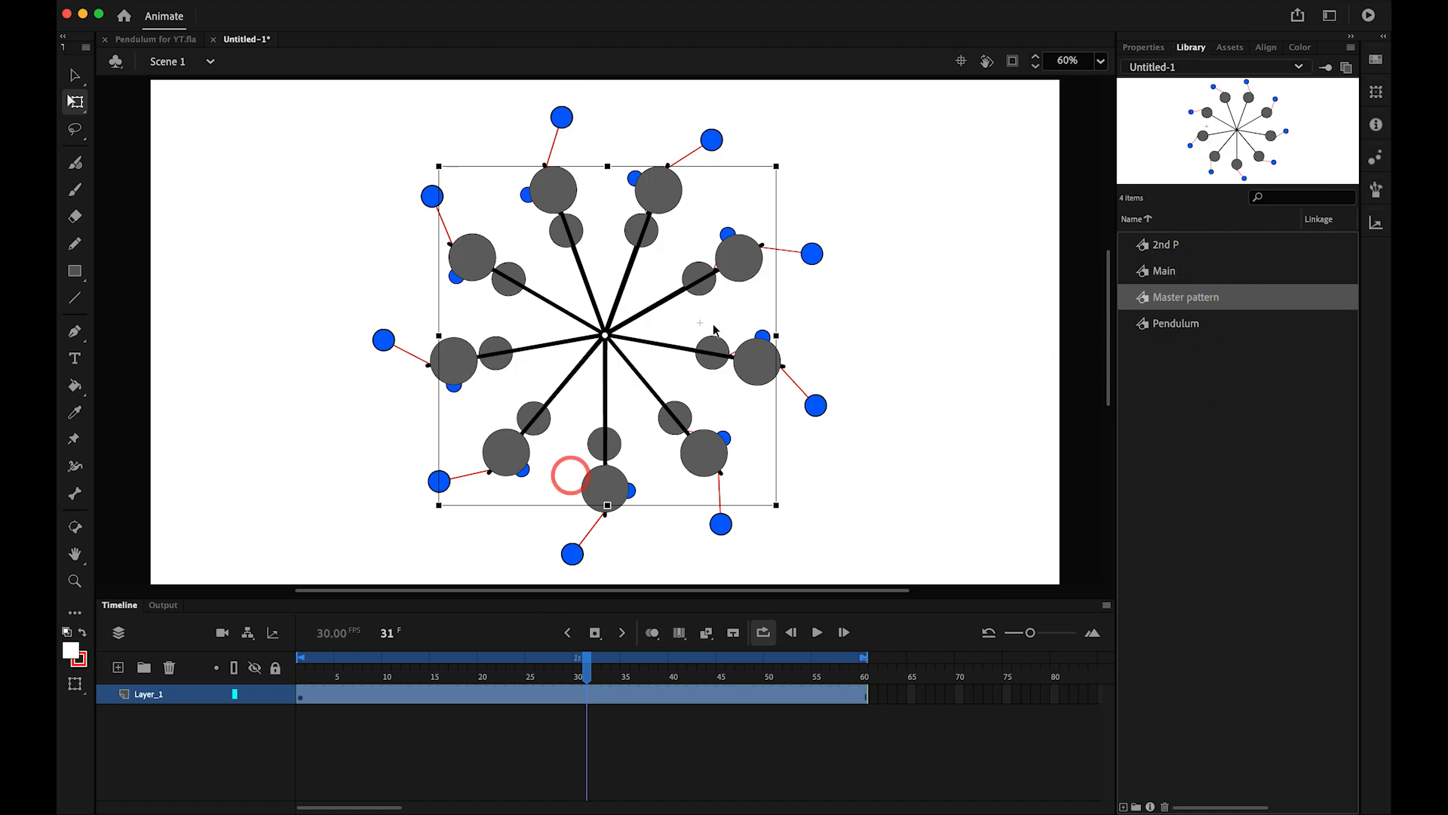
scroll(718, 182, "down", 3)
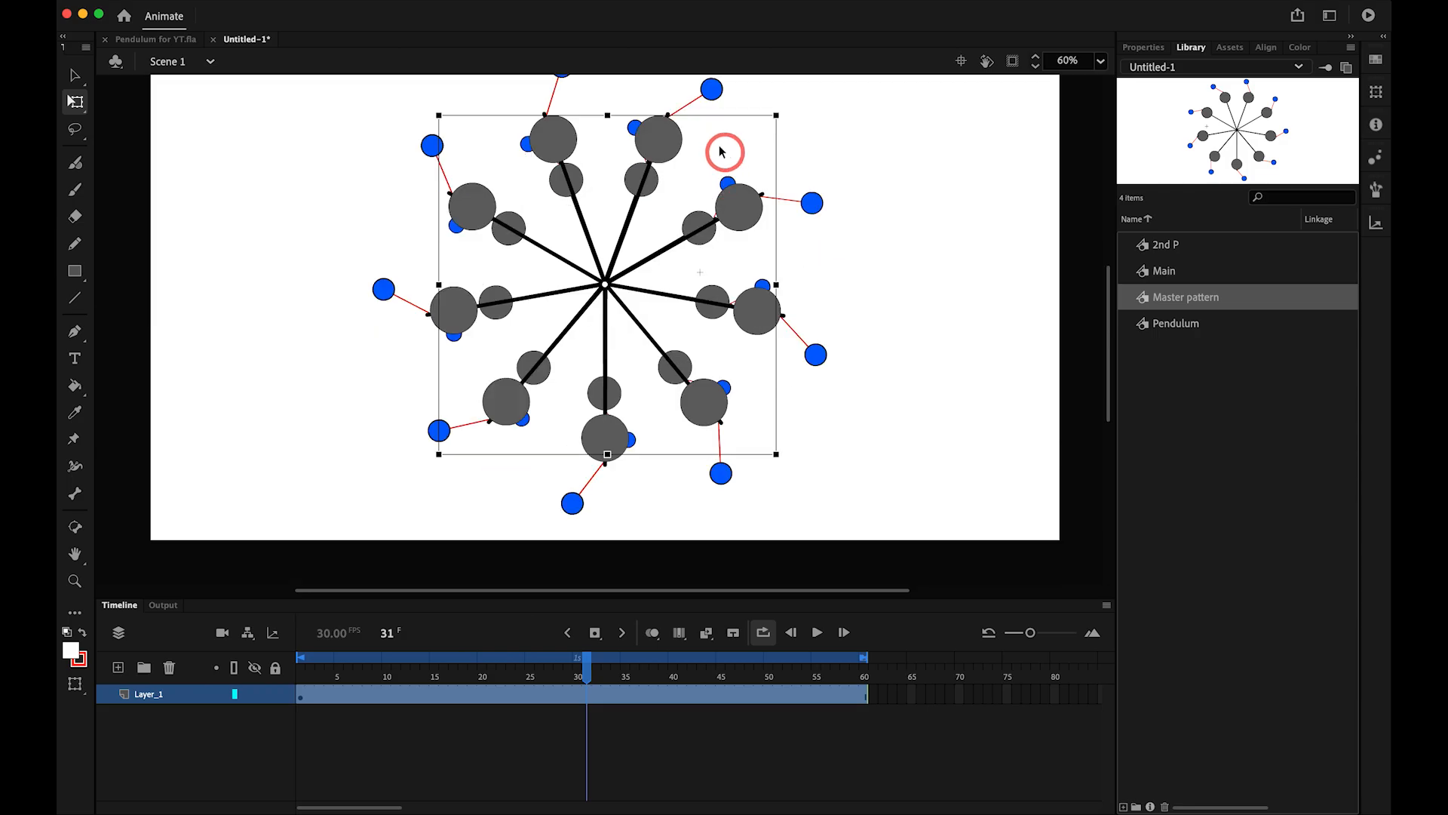
scroll(673, 264, "up", 3)
key("super+2")
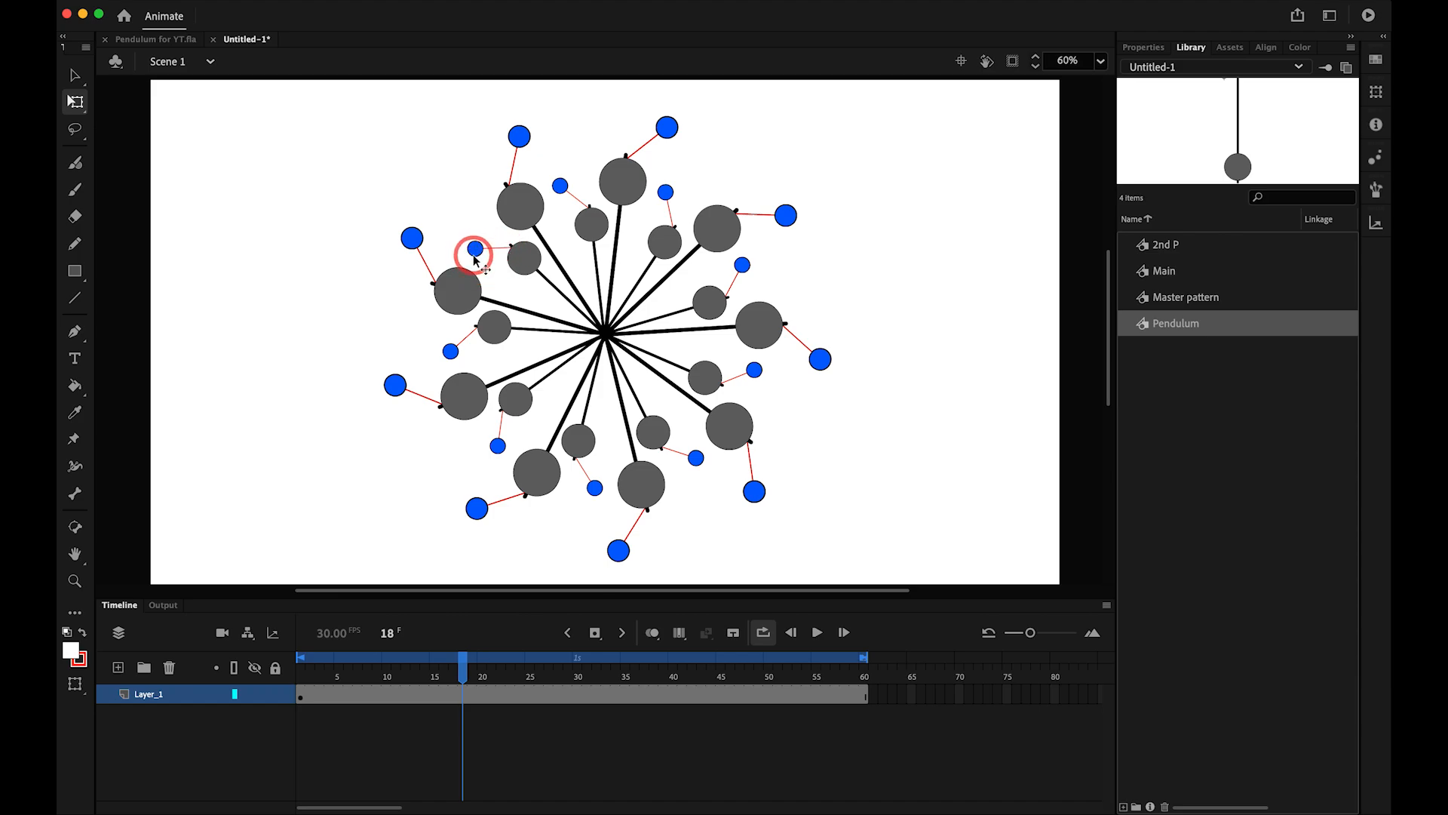
left_click(518, 259)
double_click(518, 259)
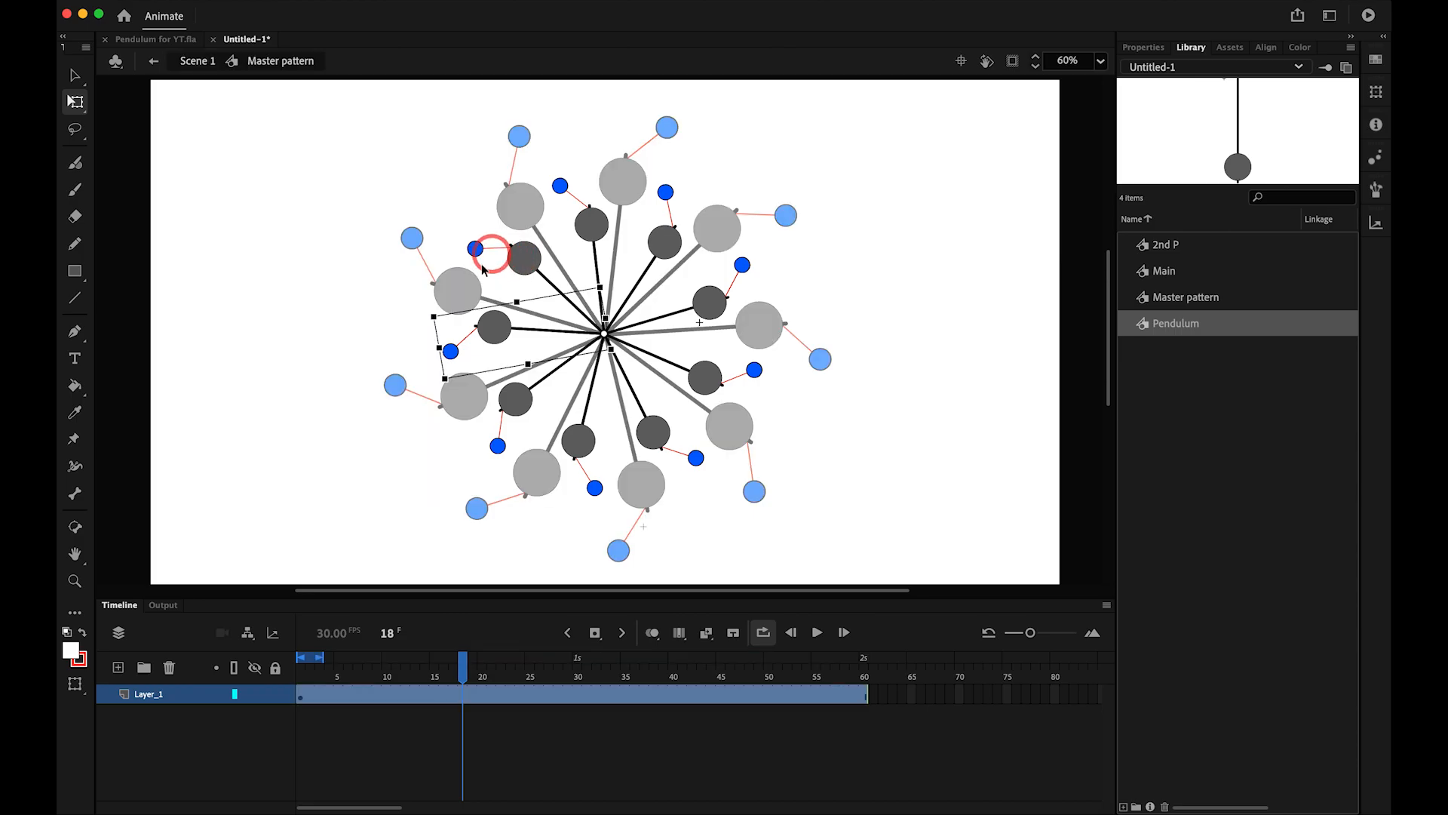
double_click(490, 328)
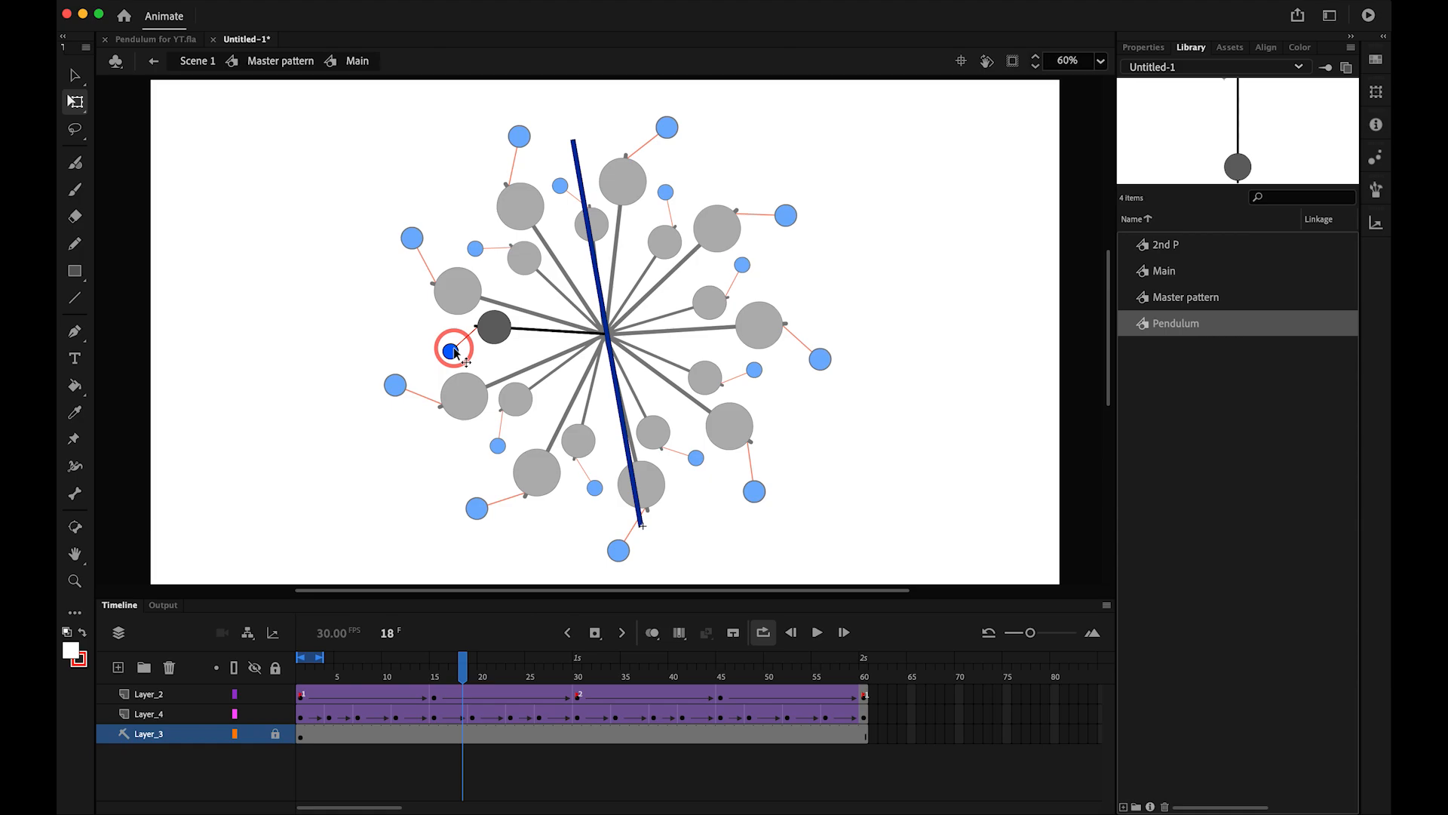
double_click(454, 347)
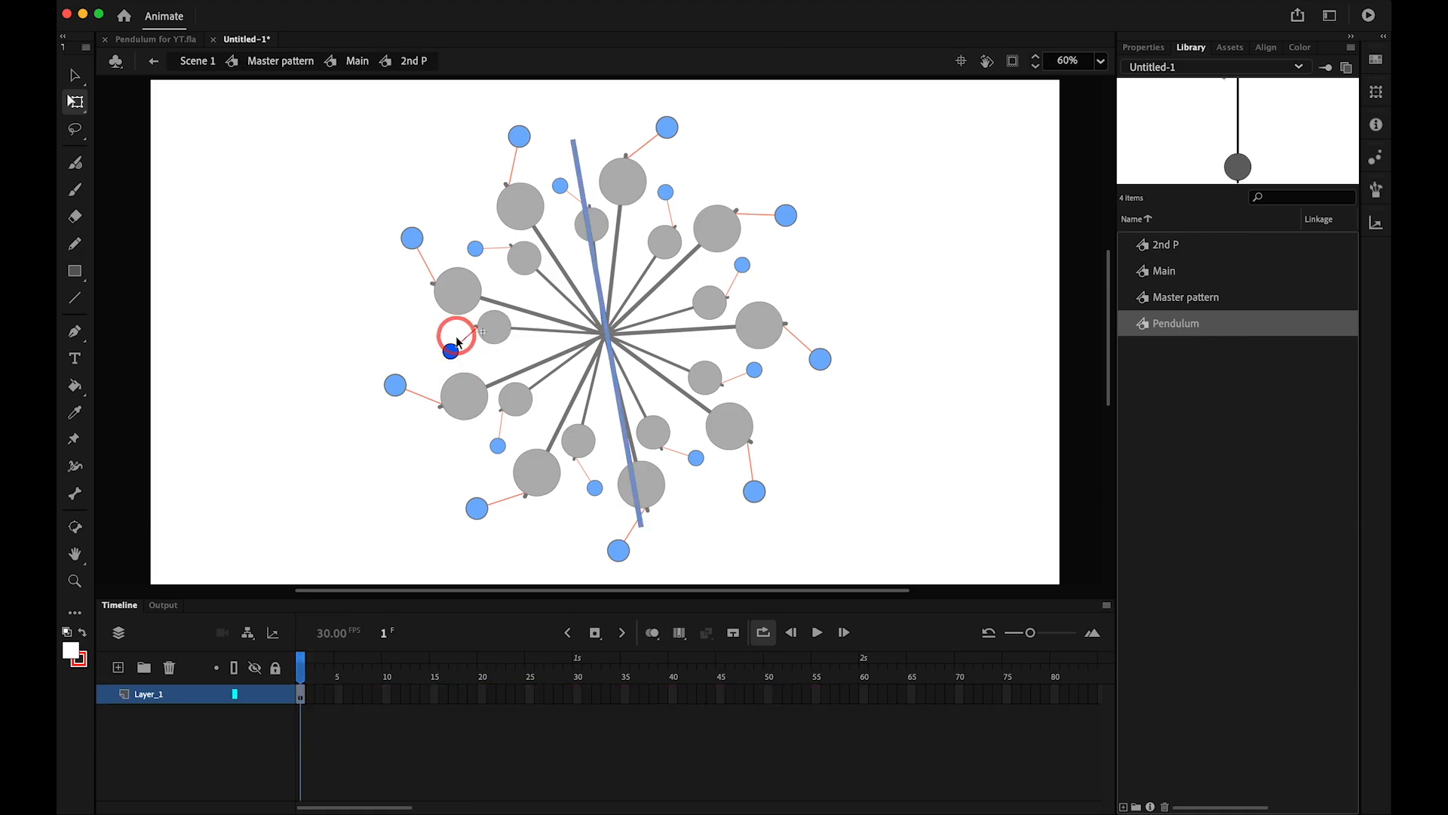
- Open the group inside 2nd P and delete the thin red line attached to the blue ball
double_click(449, 351)
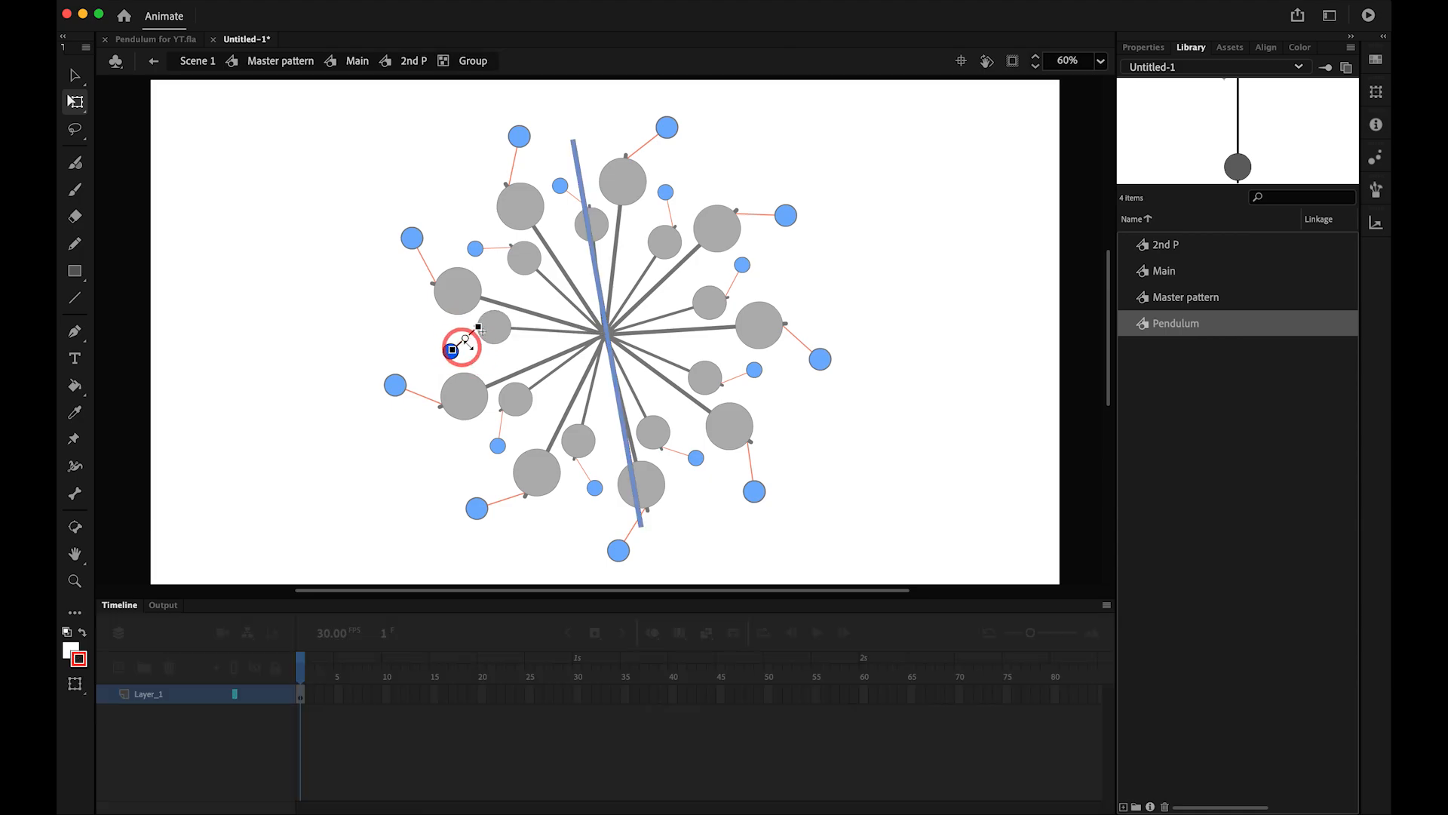
left_click(473, 335)
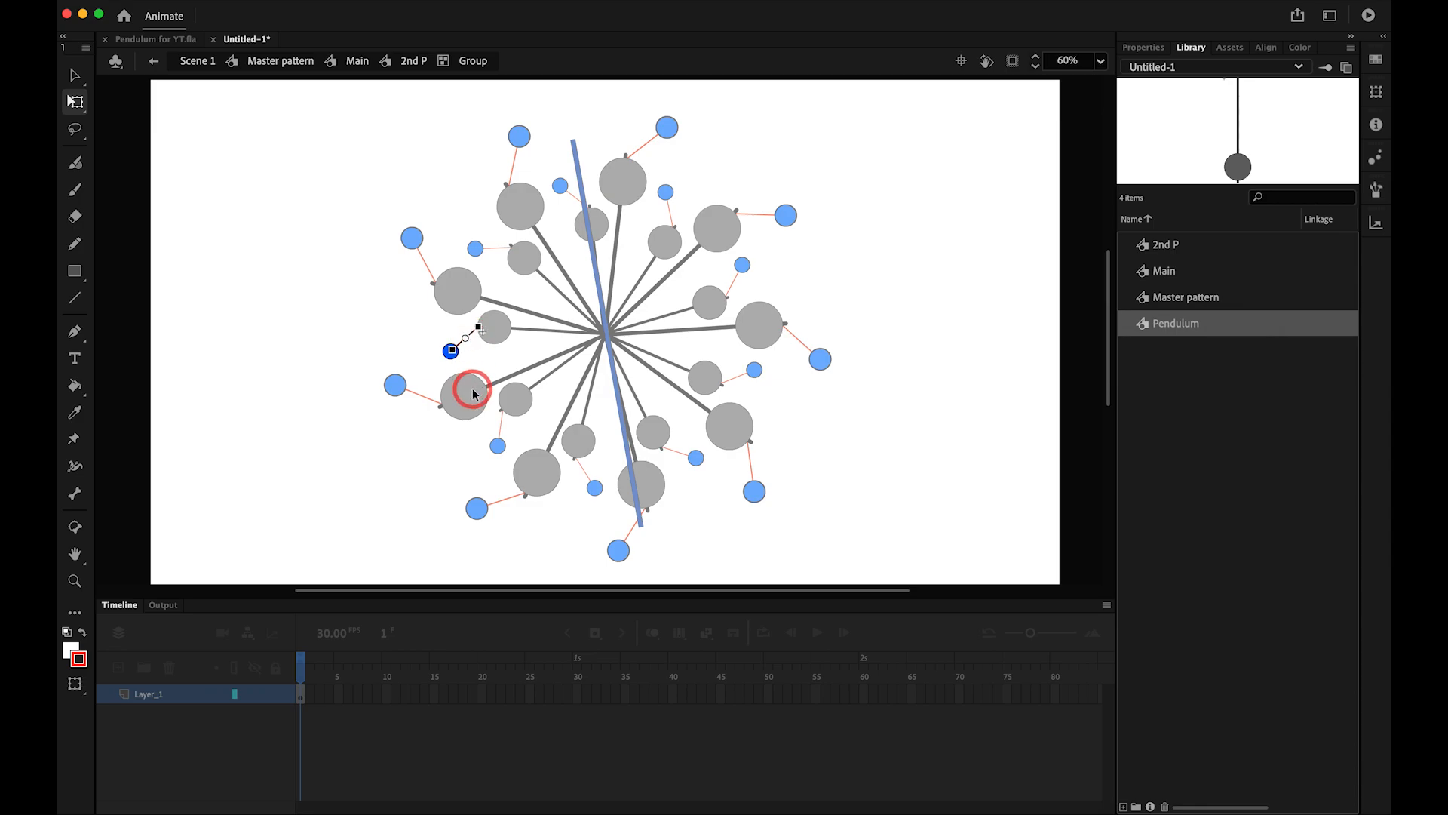
key("Delete")
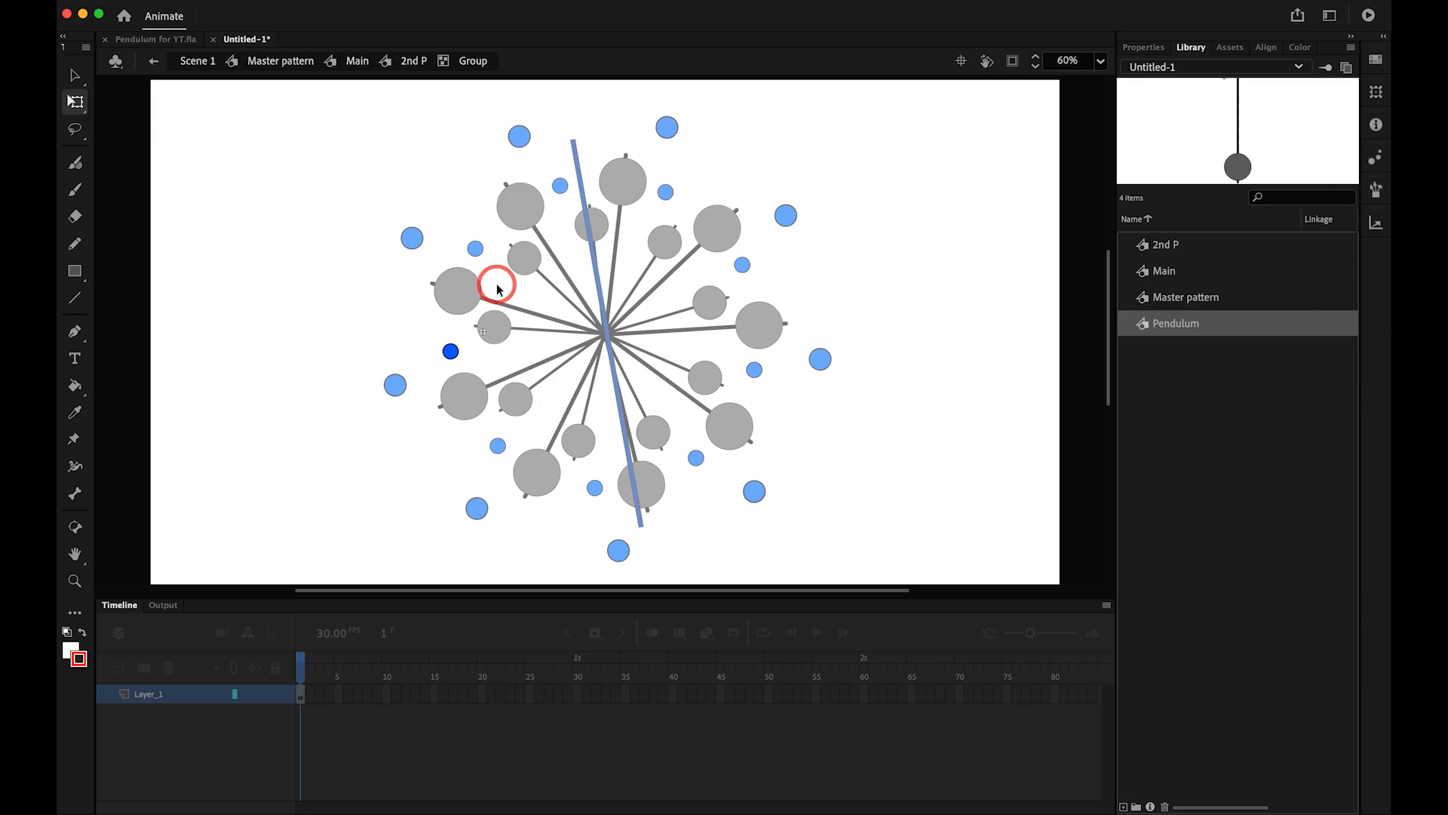
- Undo the deletion of the thin red line in the group inside 2nd P
left_click(1188, 343)
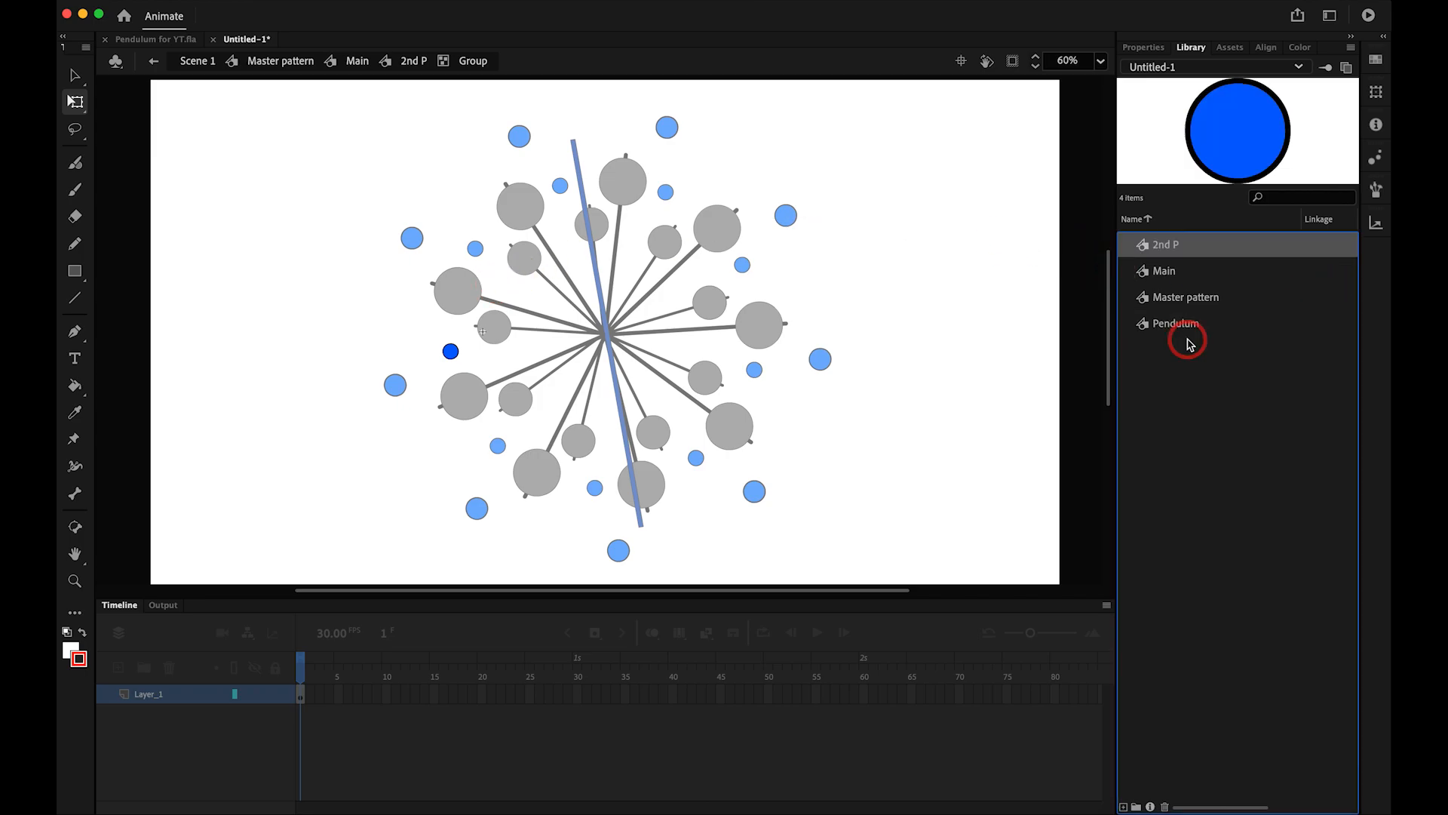
key("super+z")
key("super+z")
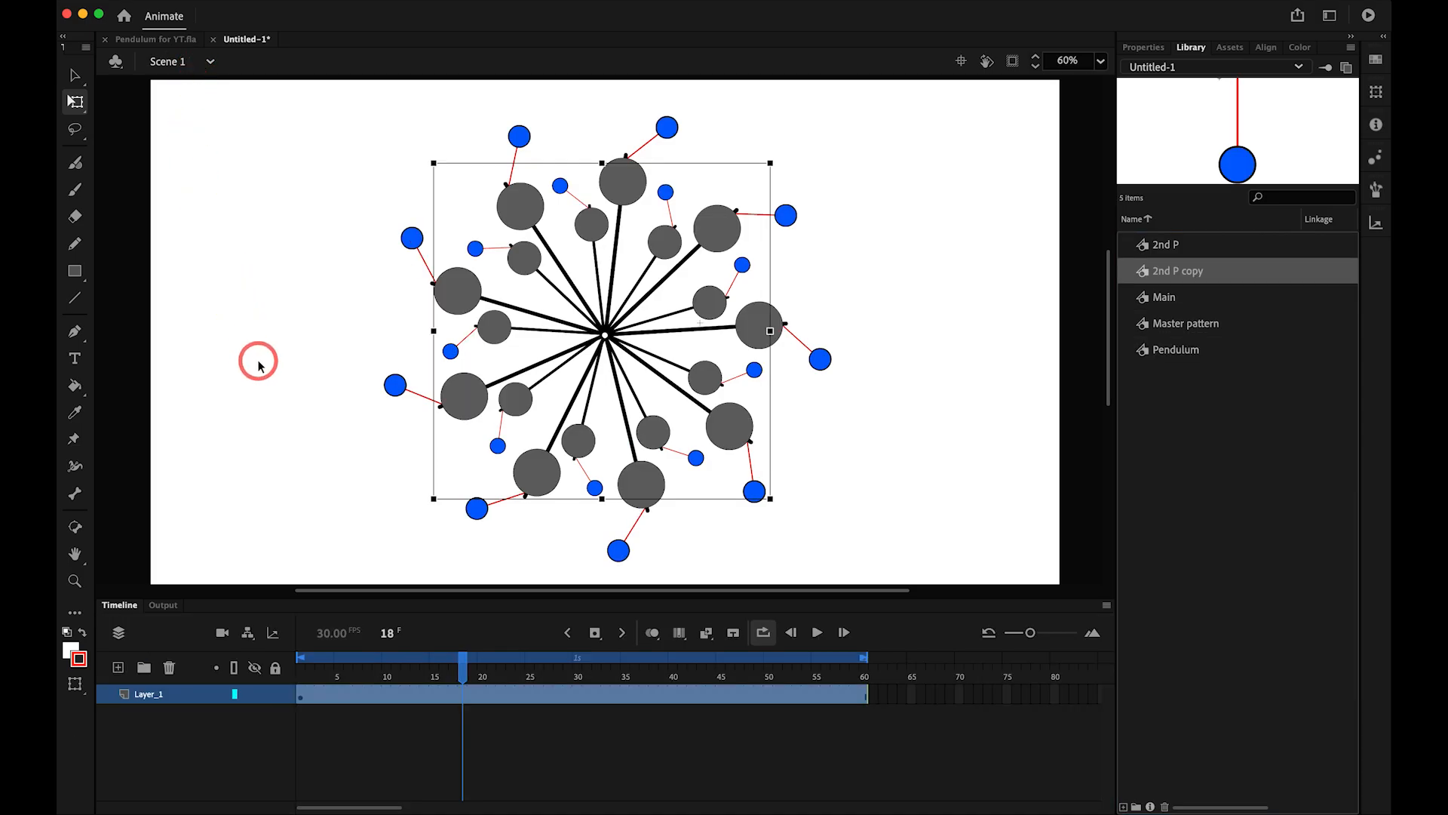
- Select the inner Master pattern instance and duplicate its symbol in the library as Master pattern copy
left_click(259, 363)
left_click(513, 259)
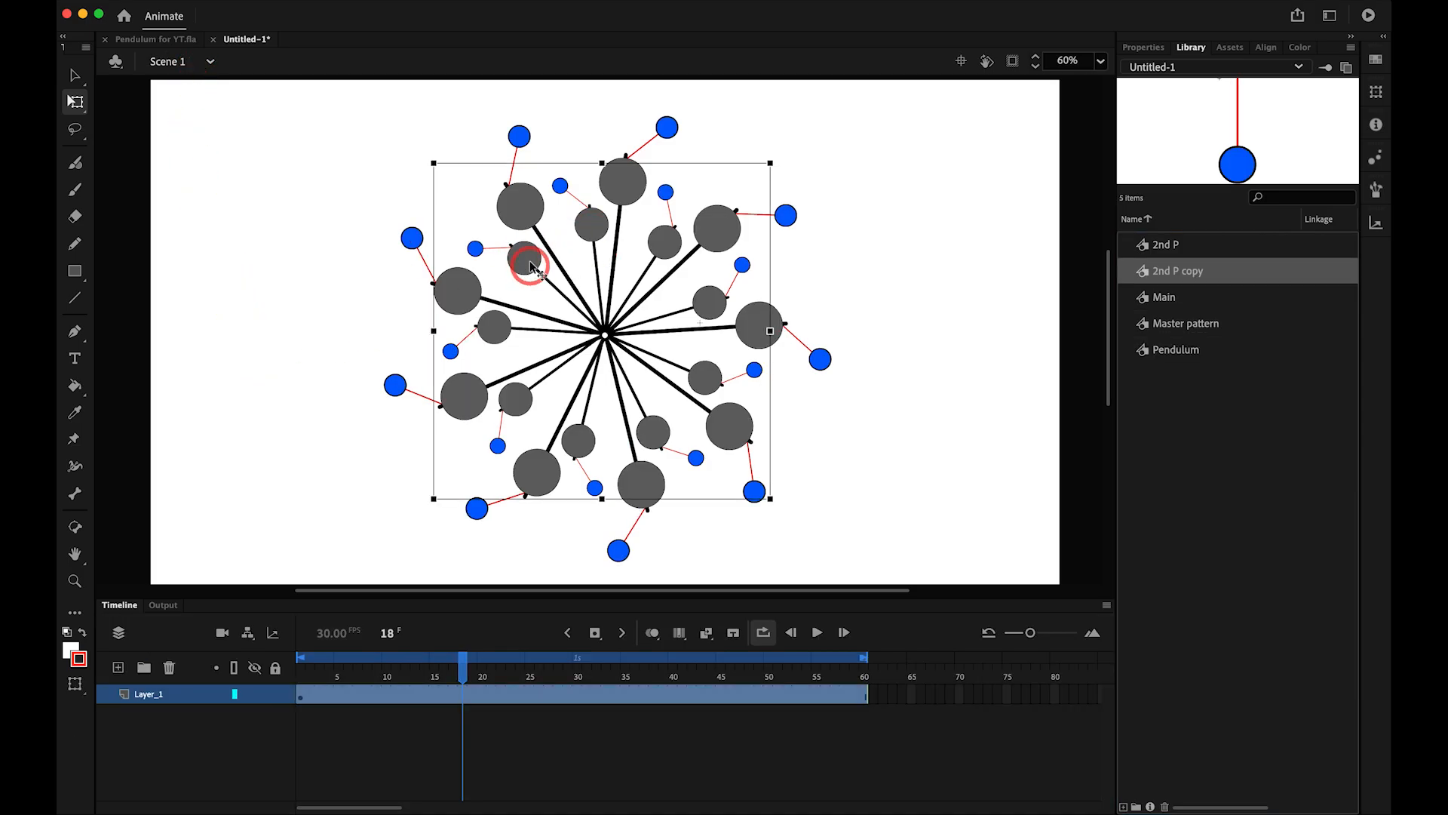
left_click(1196, 332)
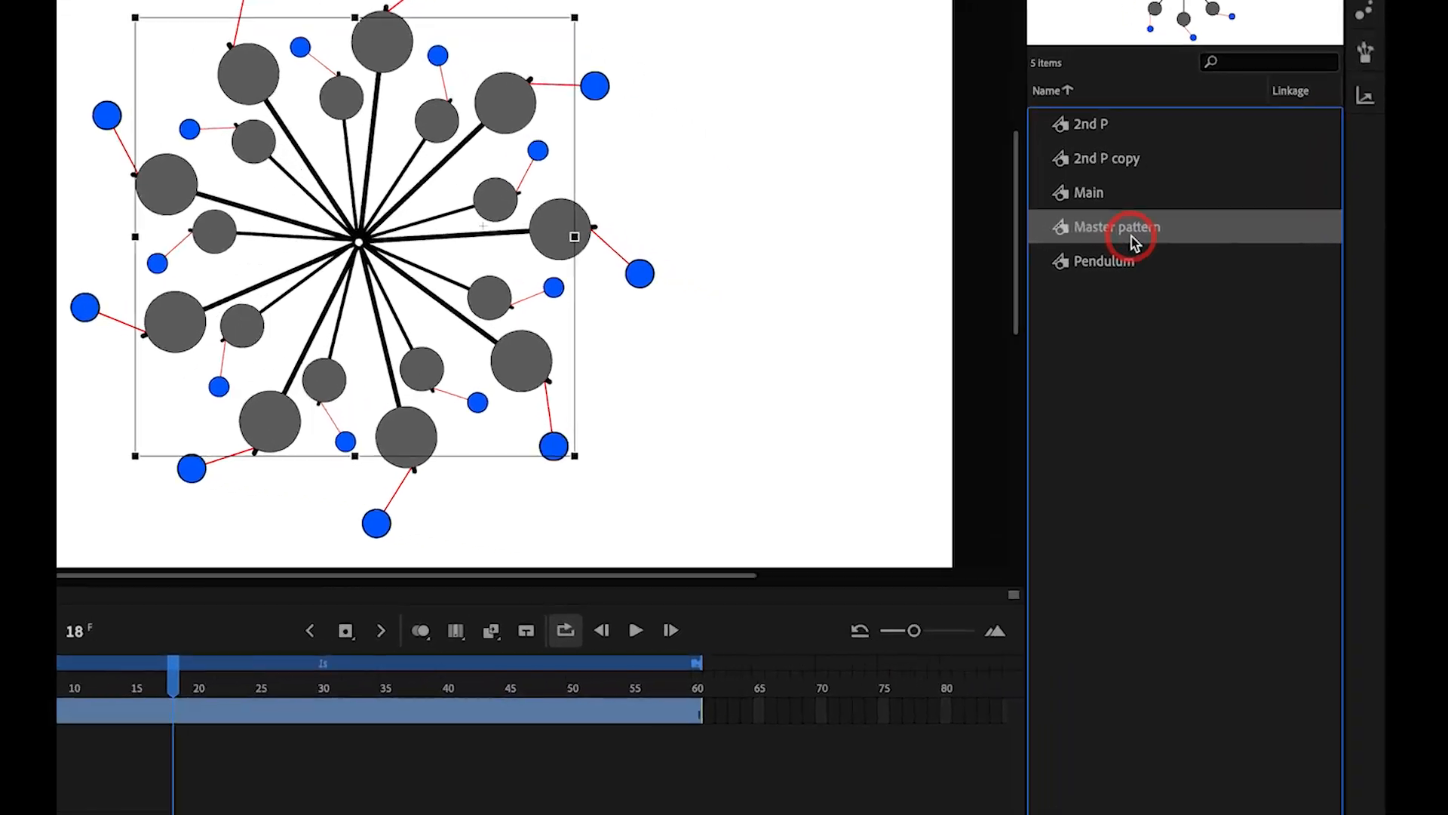
right_click(1198, 333)
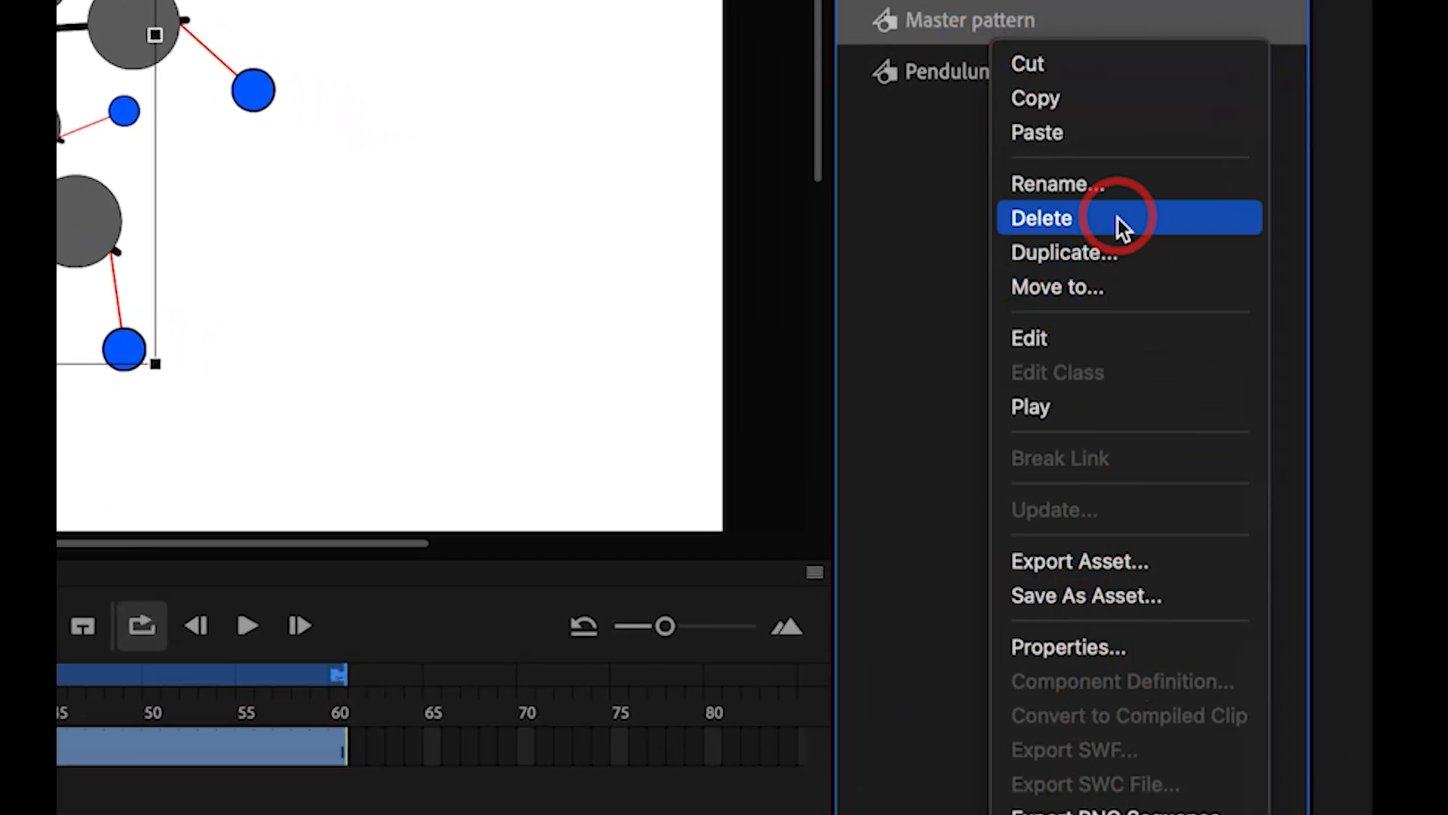
left_click(1110, 250)
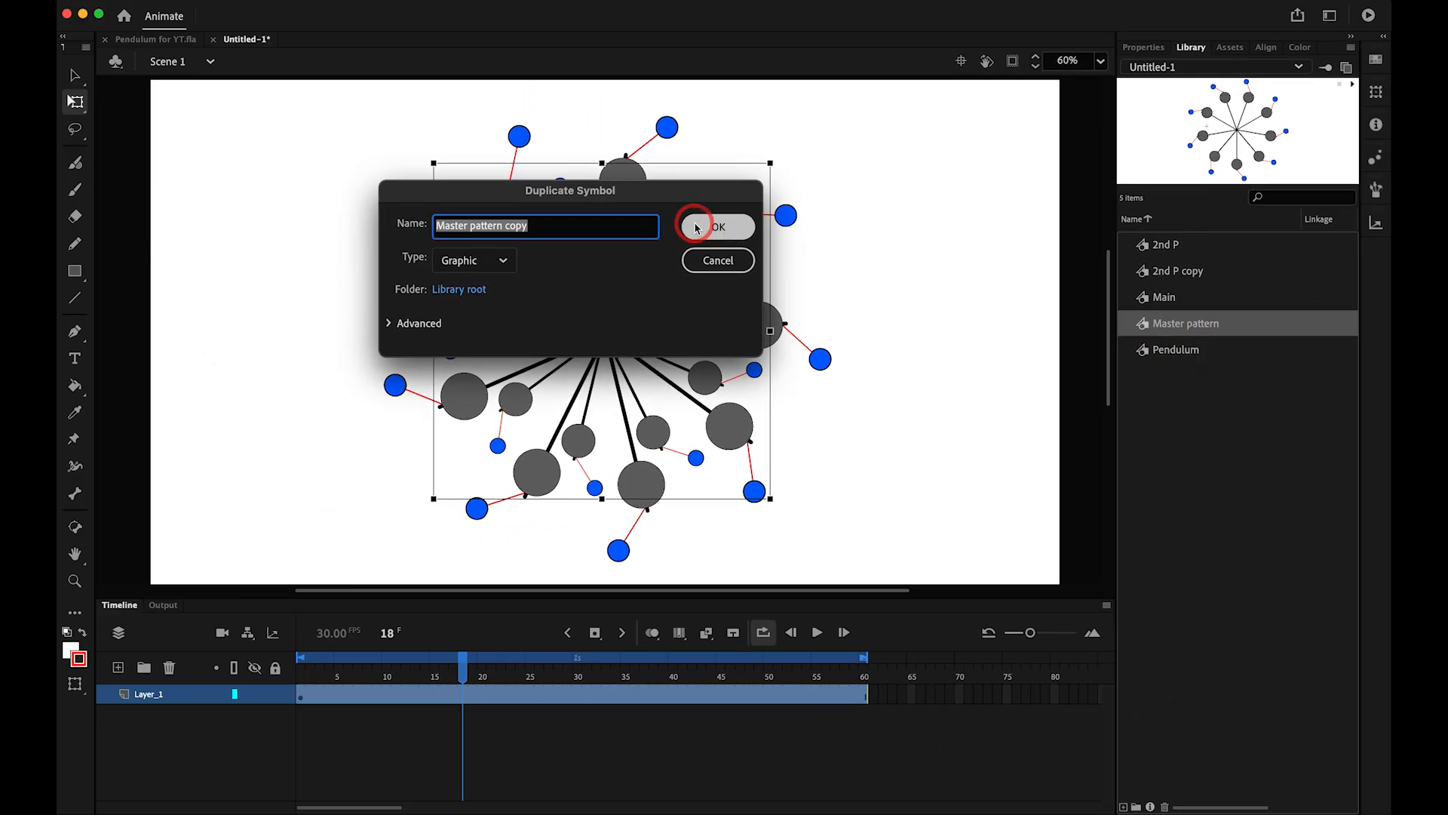
left_click(704, 227)
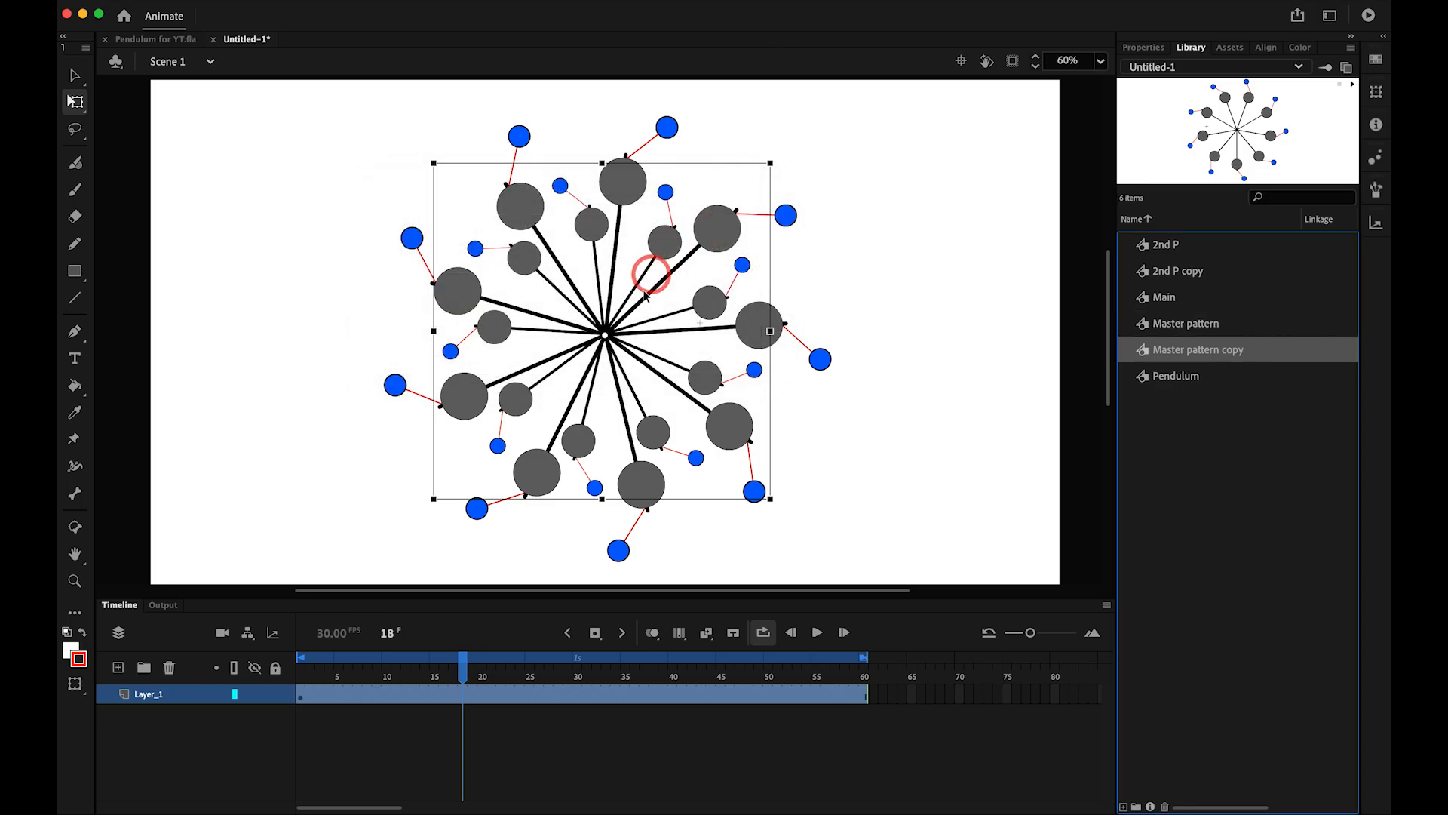
- Swap the symbol of the inner Master pattern instance for Master pattern copy
right_click(585, 226)
right_click(494, 337)
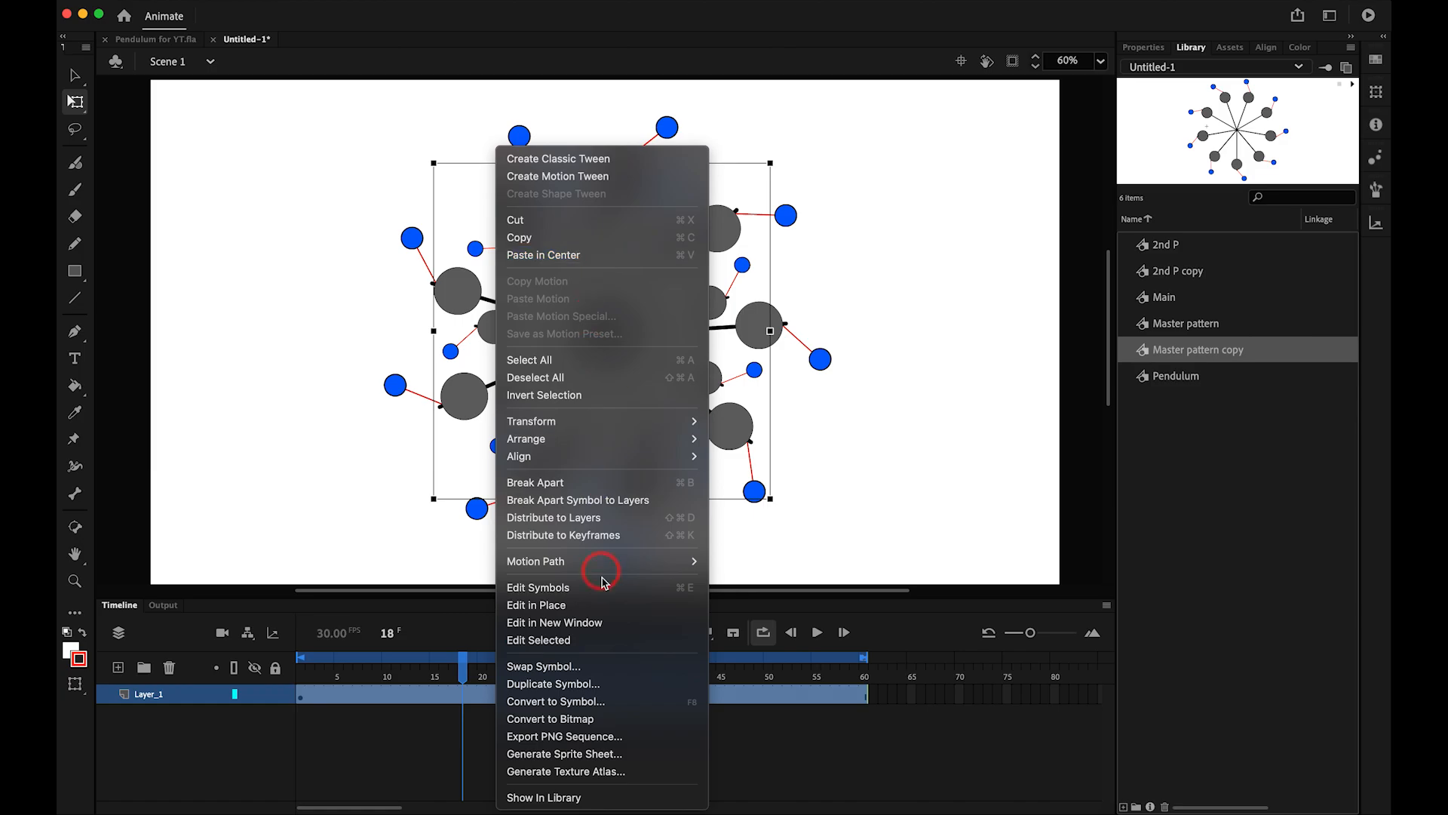
left_click(593, 670)
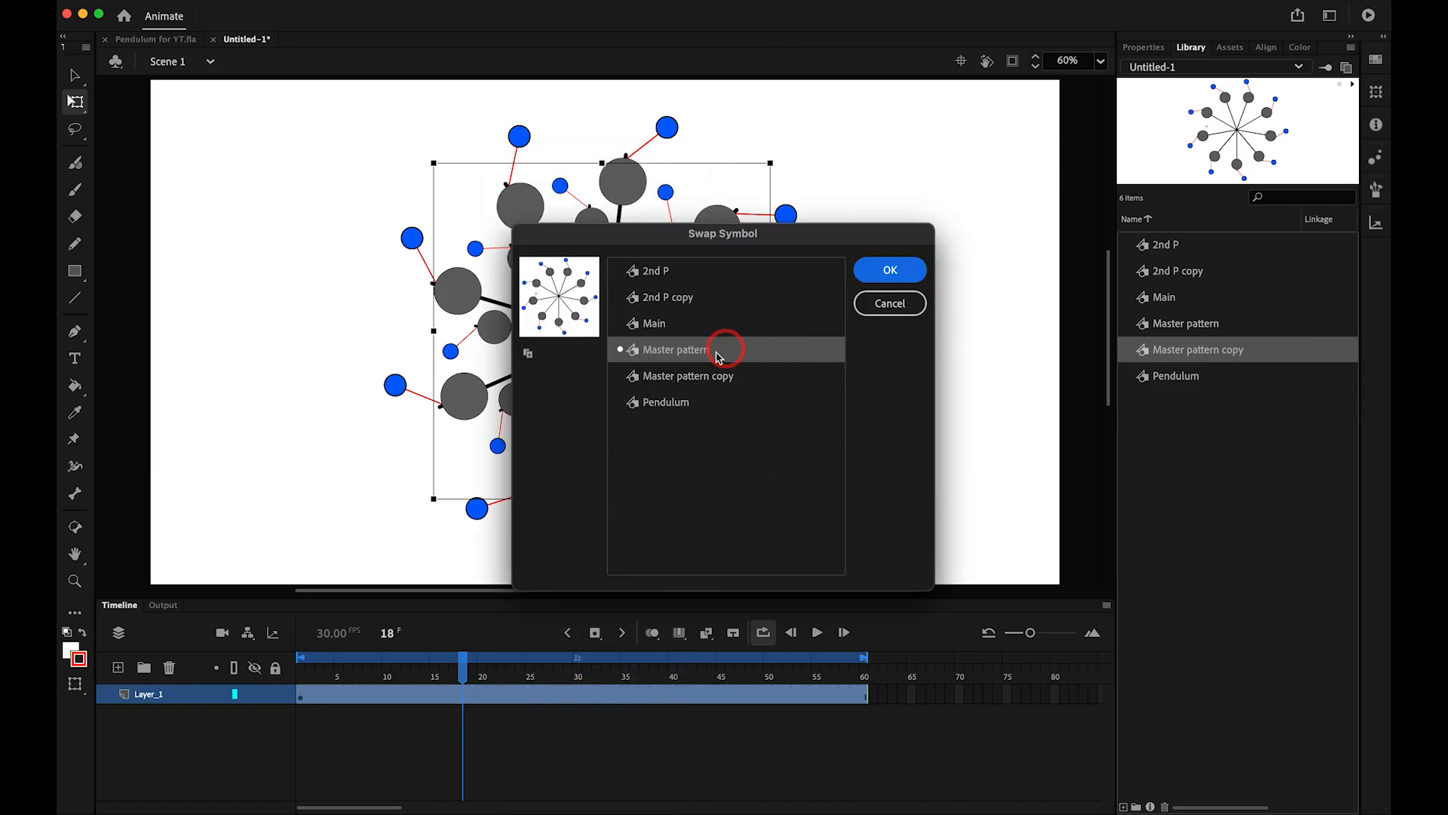
left_click(691, 377)
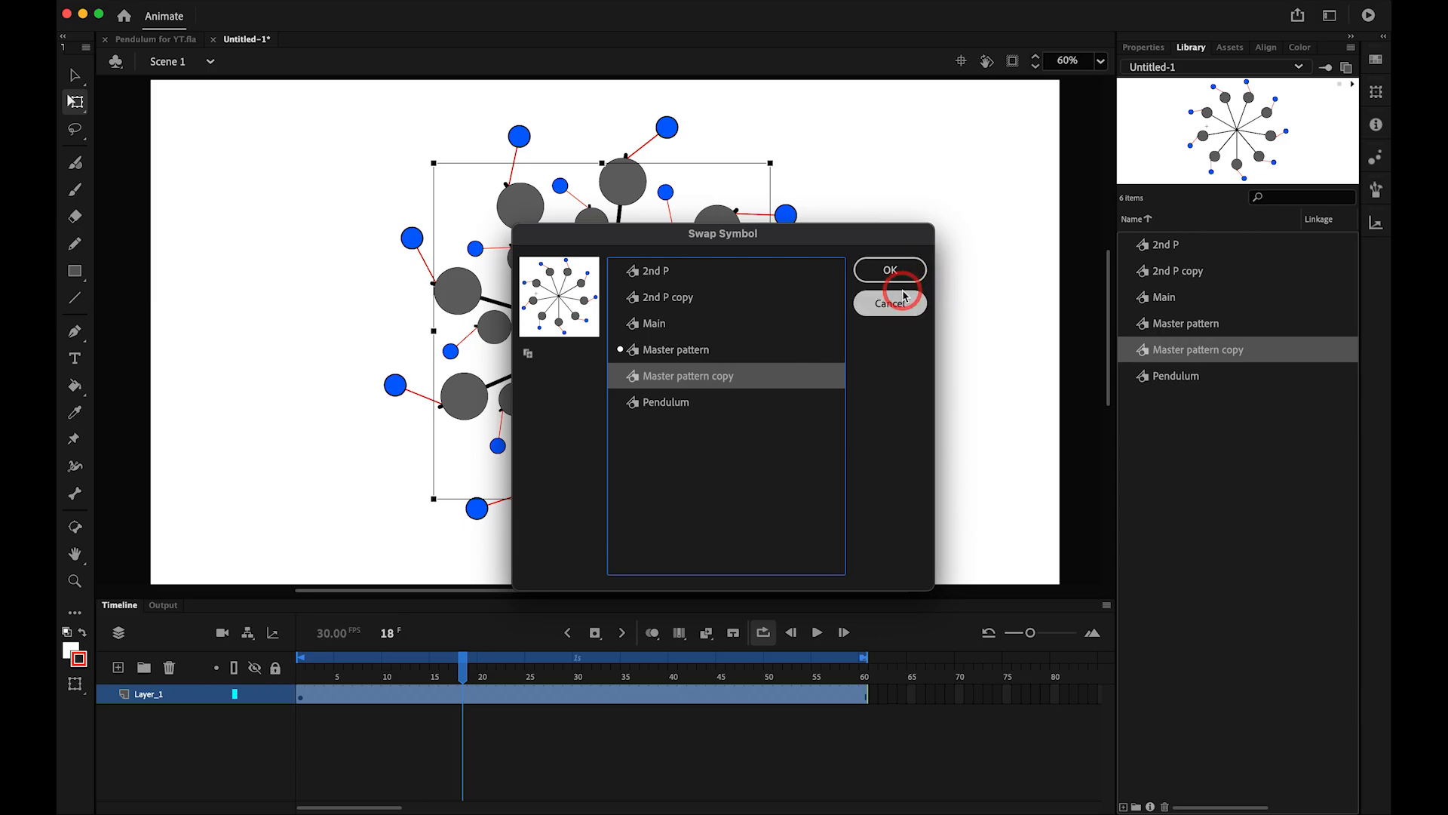
left_click(889, 270)
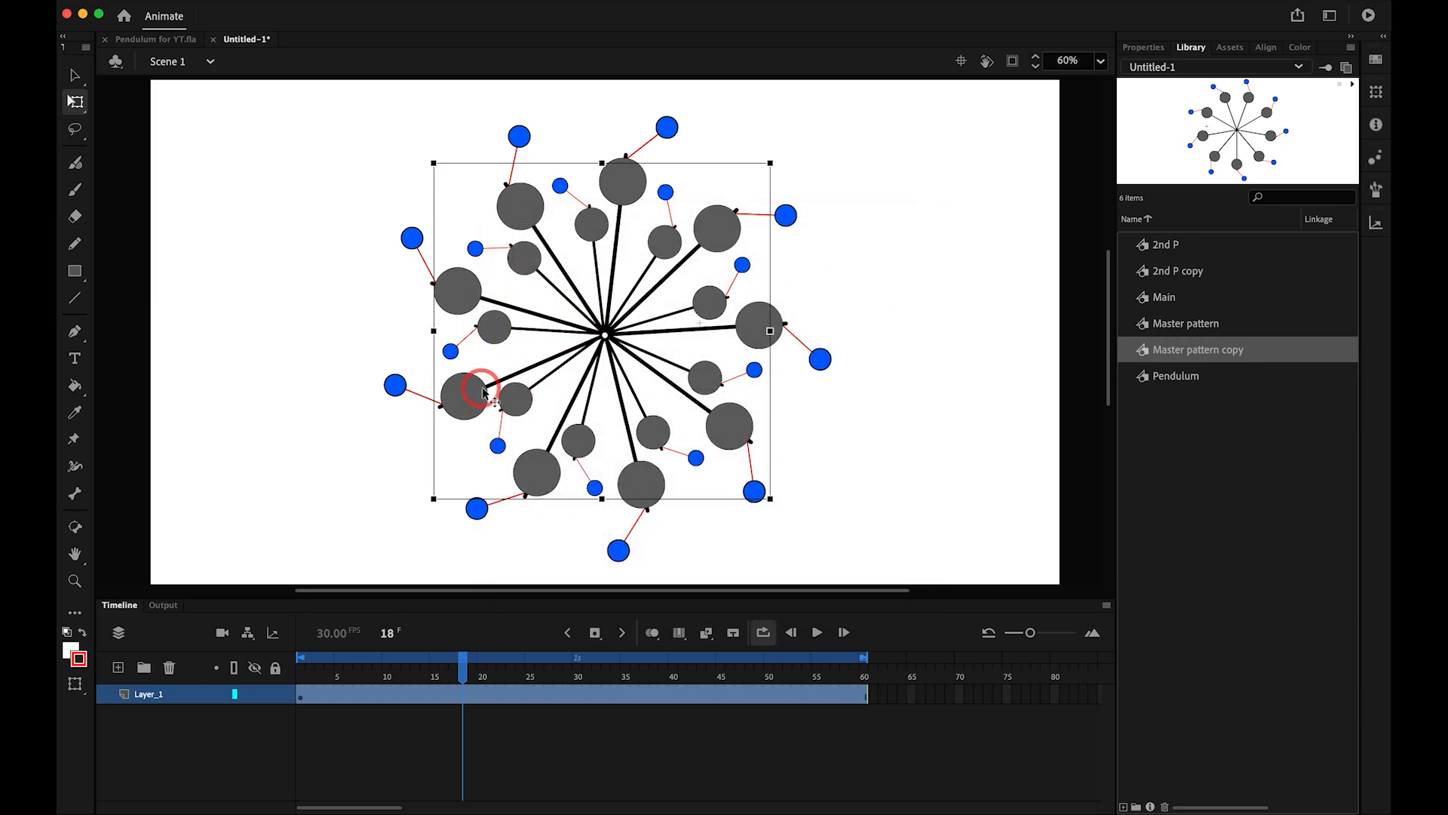
- Open Master pattern copy for editing in place and duplicate the Main symbol in the library as Main copy
double_click(505, 353)
left_click(1179, 300)
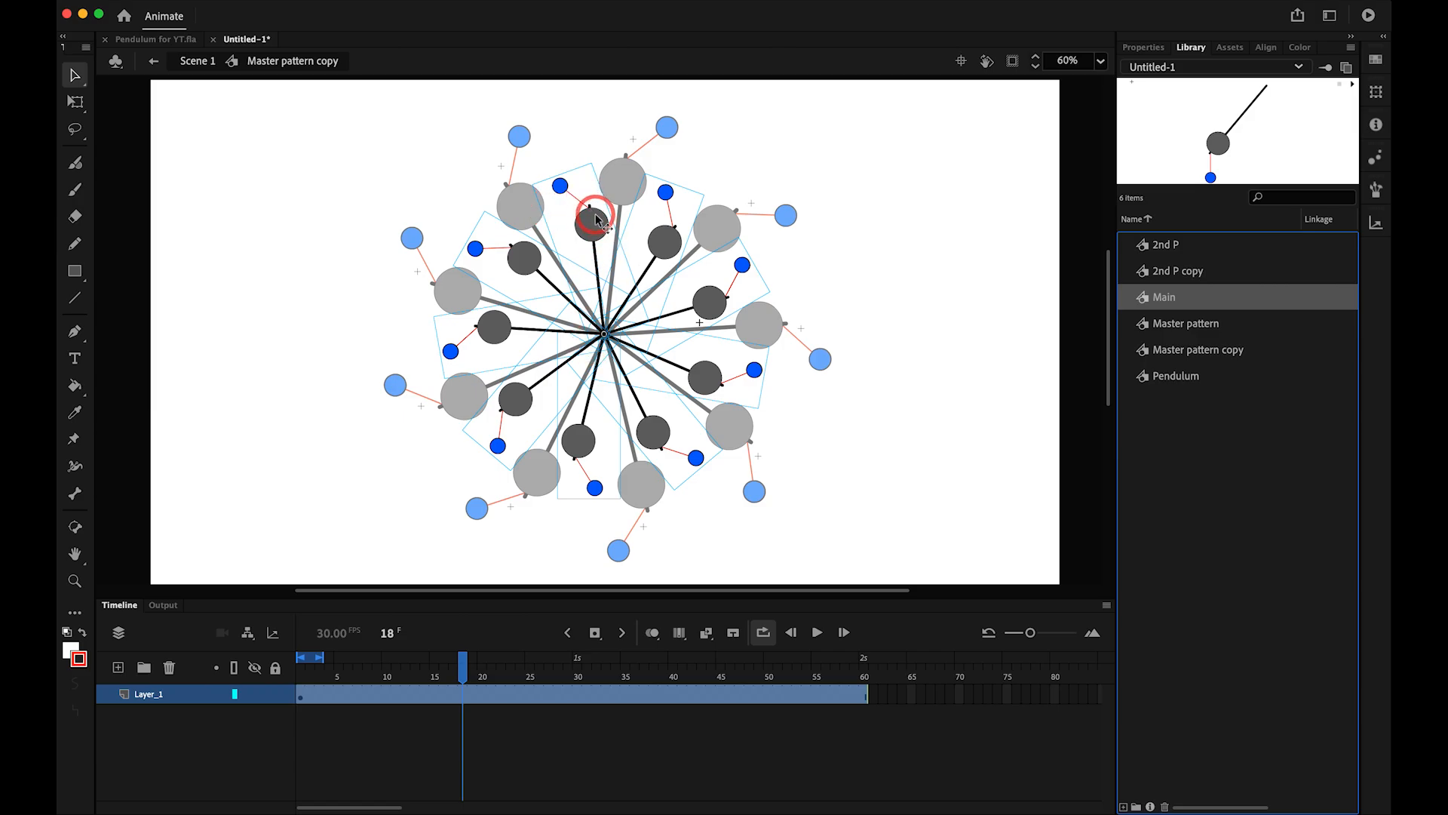
right_click(1159, 298)
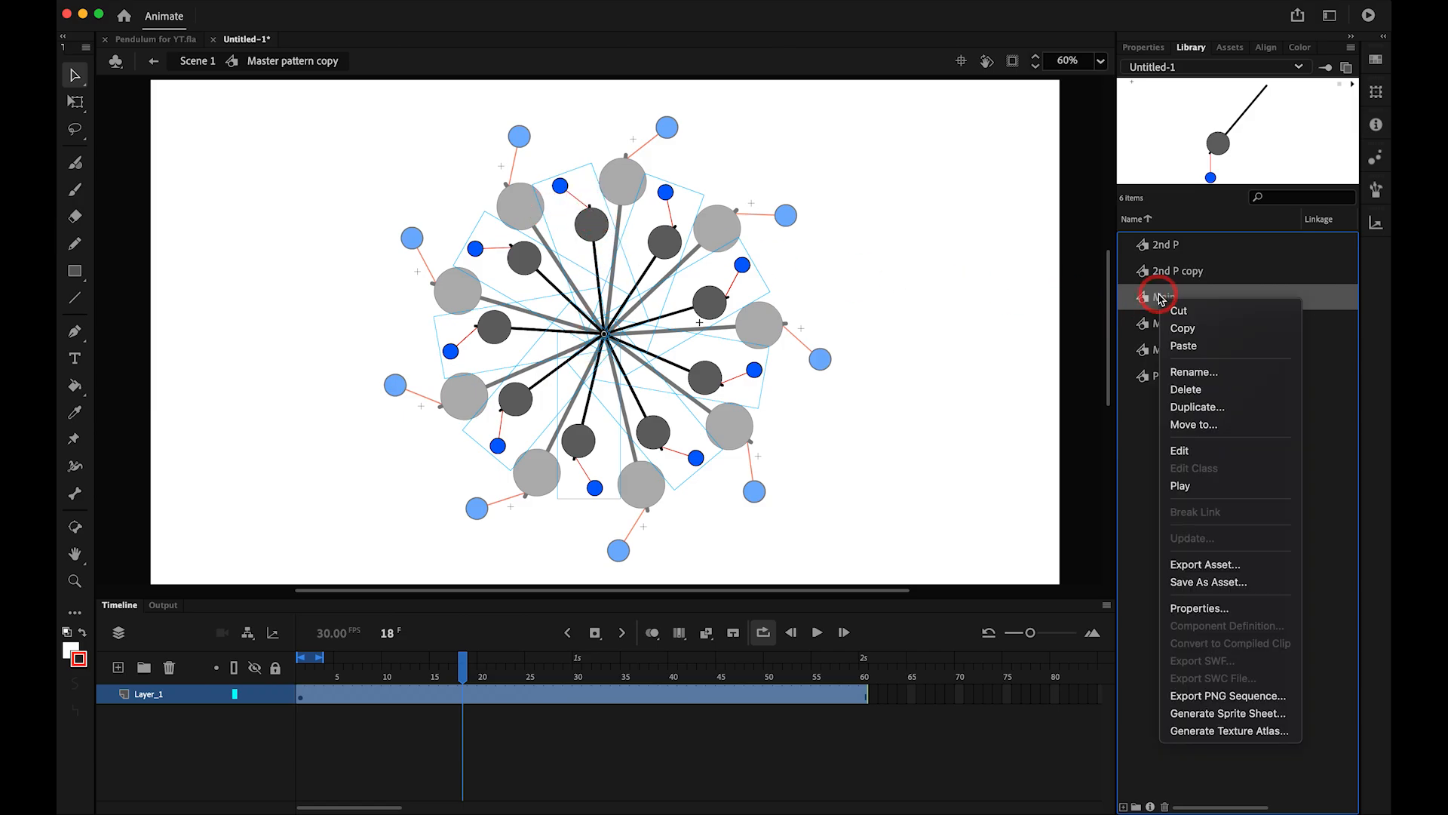
left_click(1029, 173)
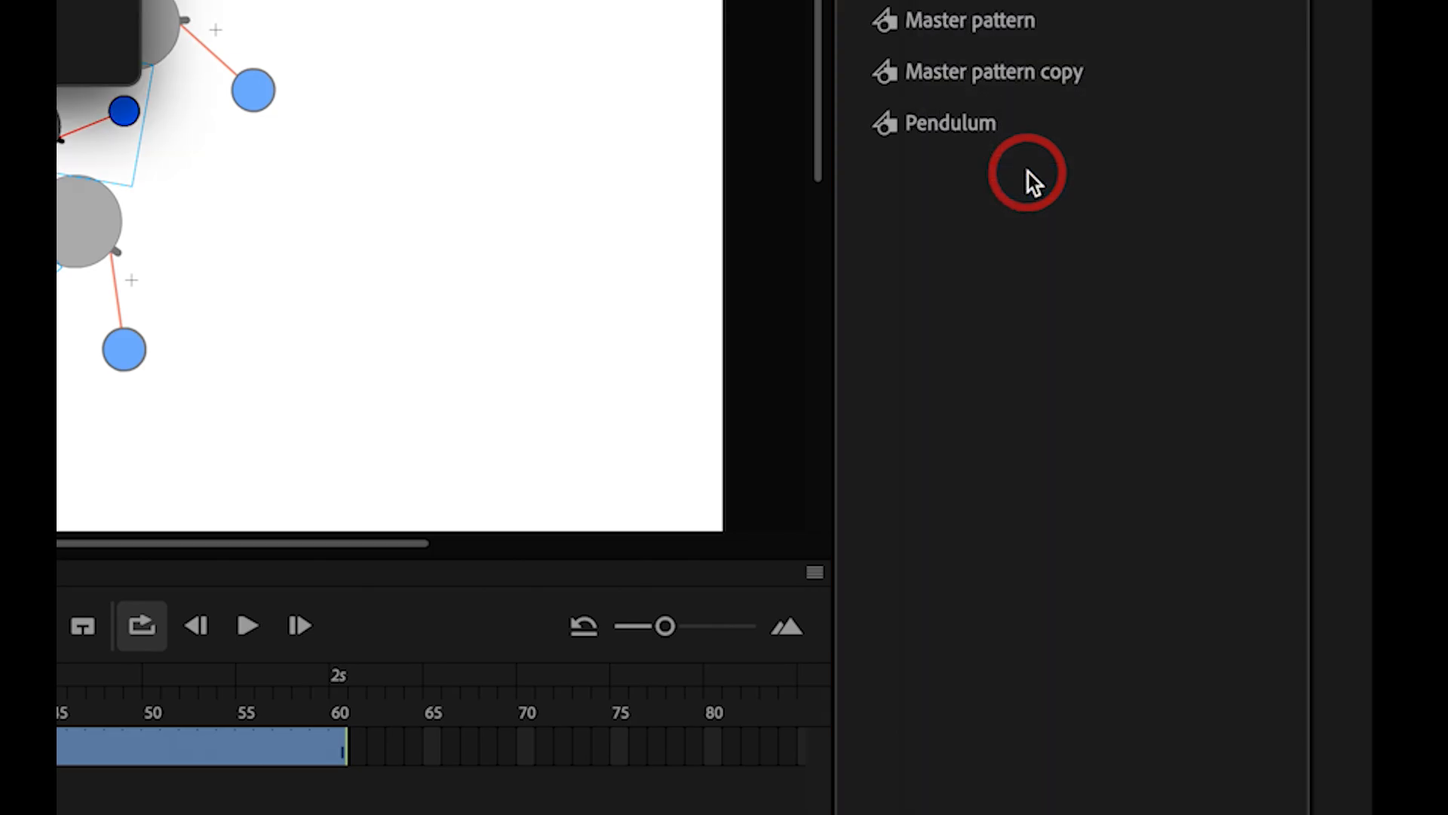
left_click(717, 226)
- Swap the selected Main instances inside Master pattern copy for the Main copy symbol
right_click(578, 220)
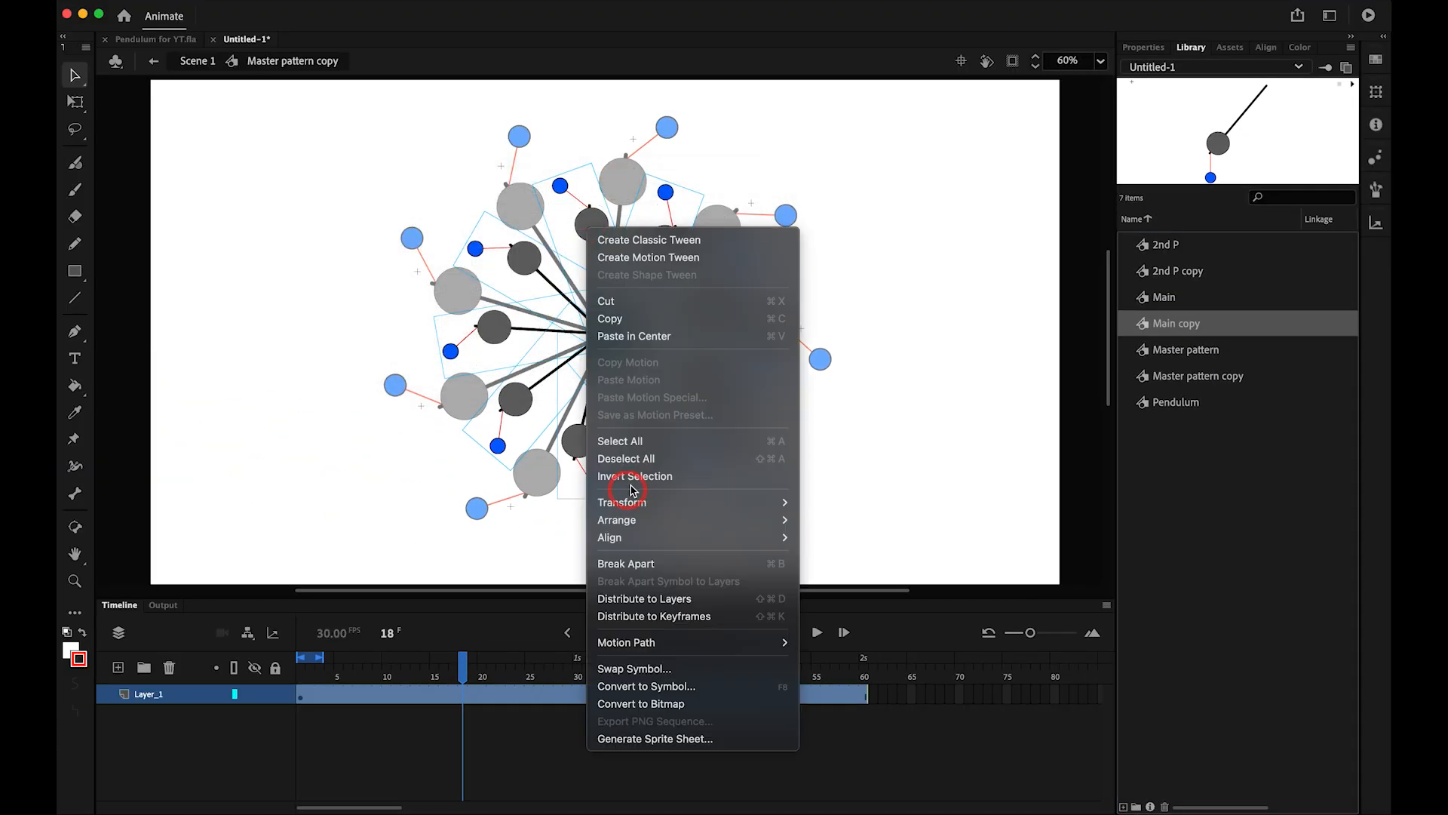
left_click(638, 668)
left_click(667, 350)
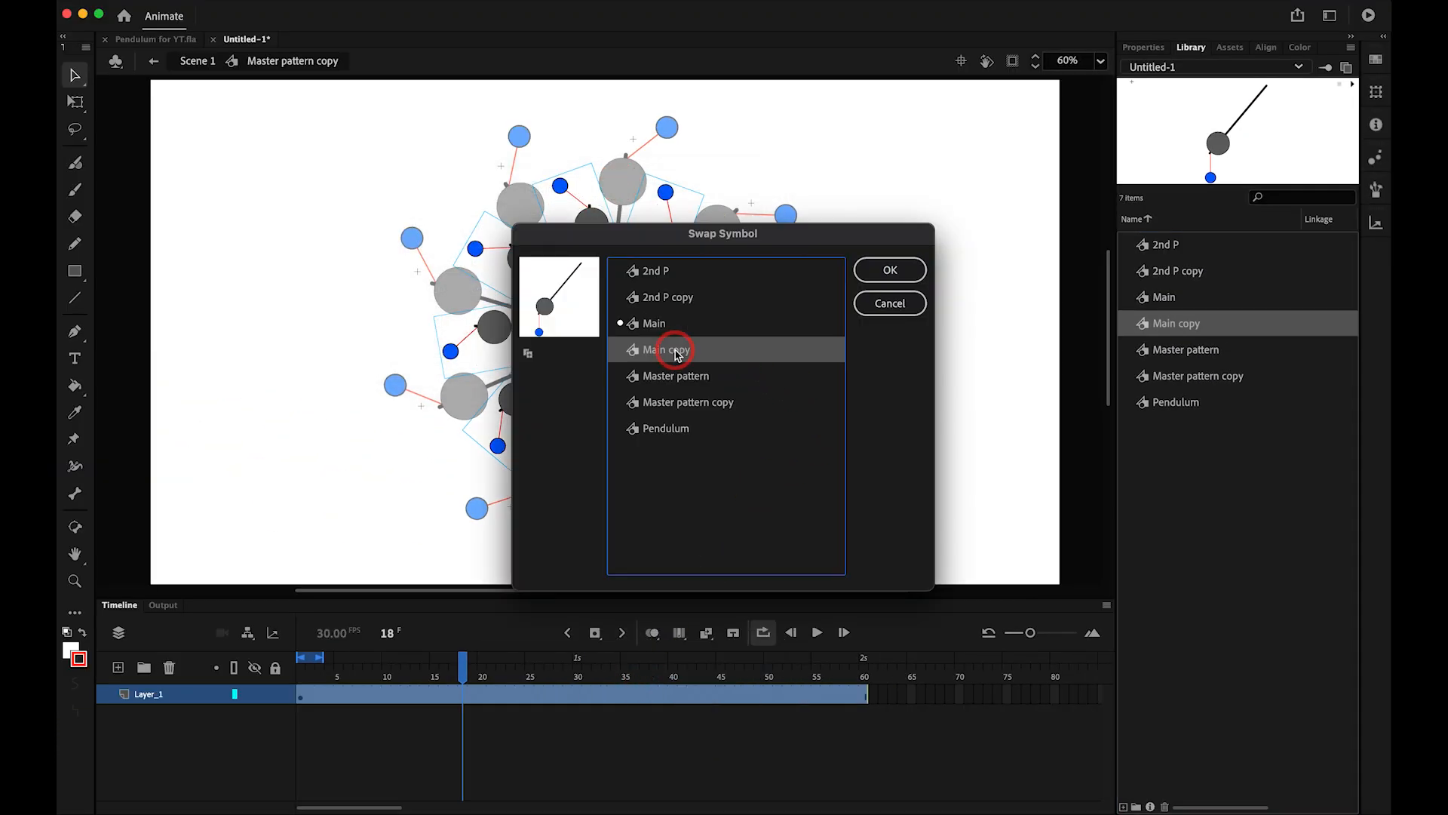
left_click(890, 269)
- Open a Main copy instance for editing and delete its unlocked Layer_3 containing the long diagonal line
double_click(522, 255)
left_click(276, 669)
scroll(317, 723, "left", 5)
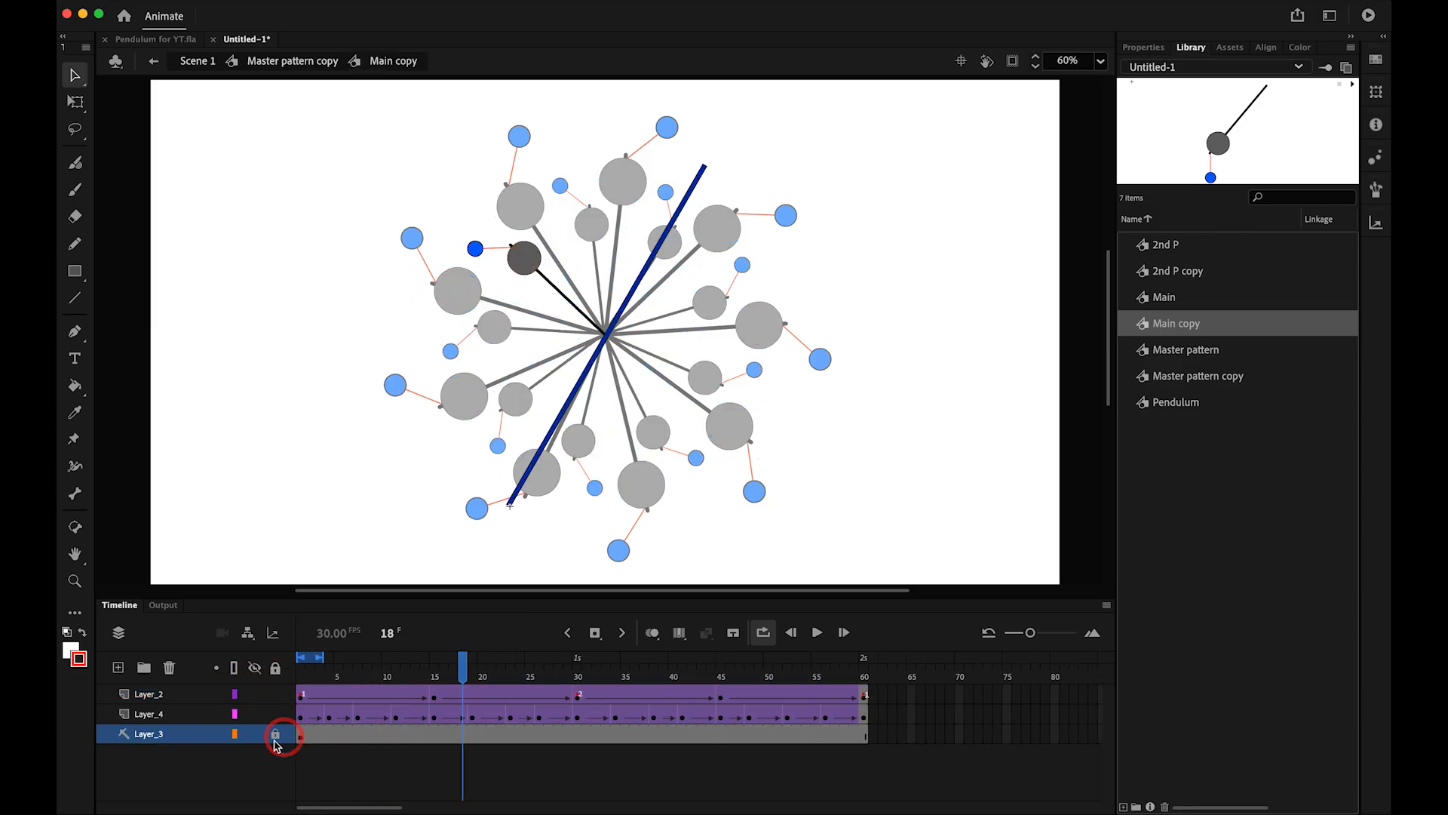
left_click(255, 738)
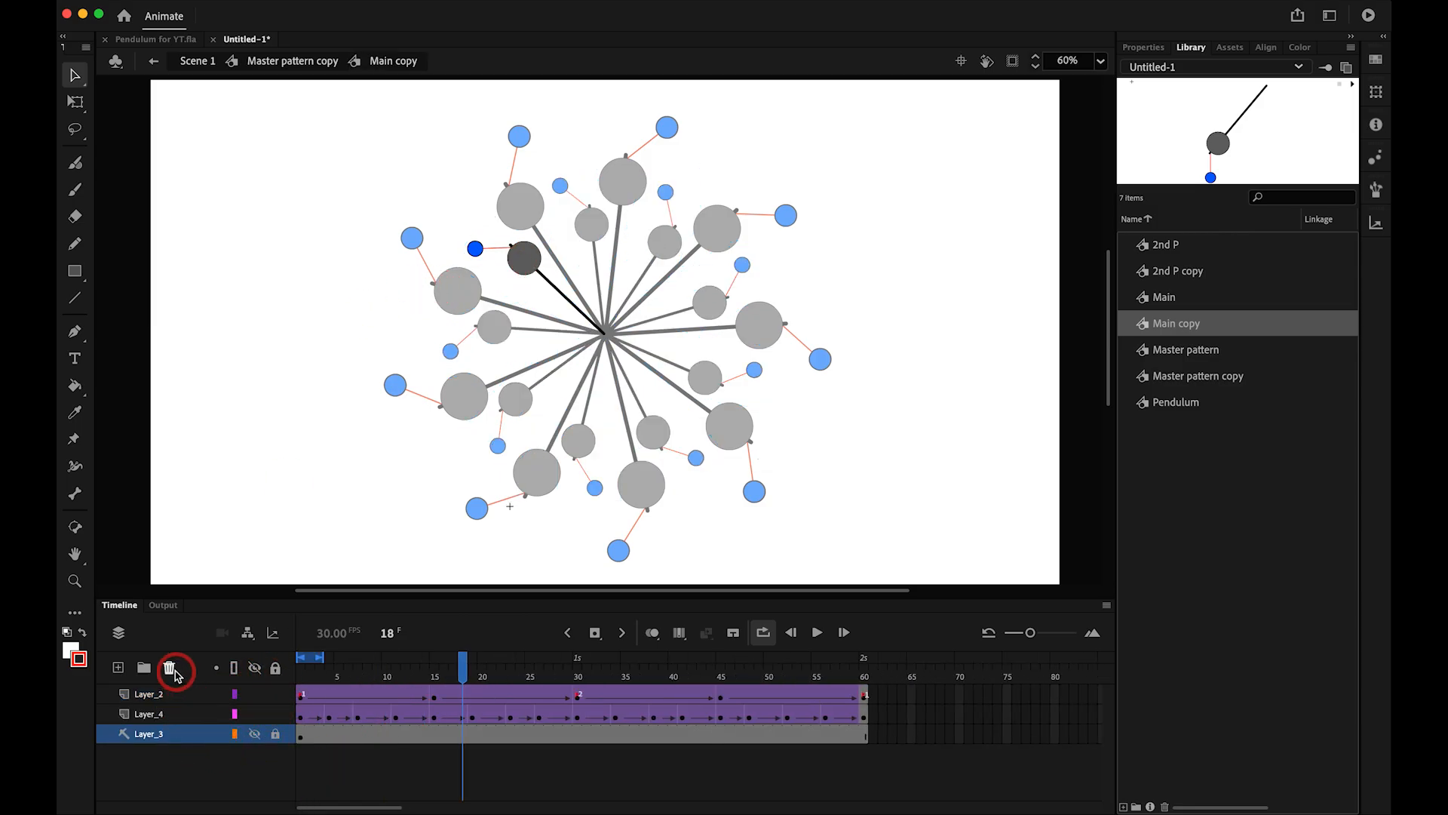
left_click(171, 673)
- Add a new layer above Layer_2 and try drawing a small red-outlined circle beyond the outer balls with the Oval tool
left_click(183, 693)
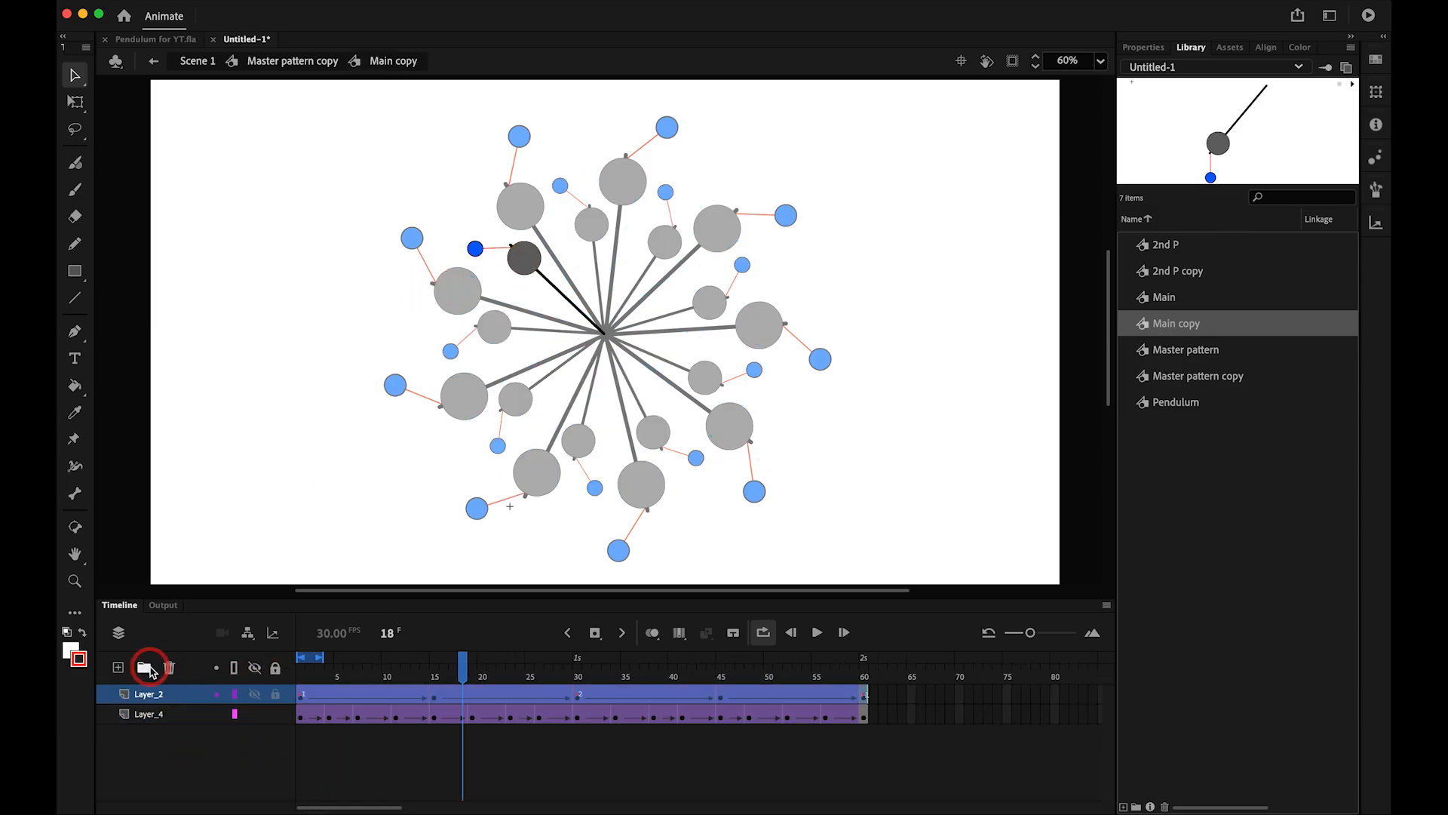
left_click(118, 667)
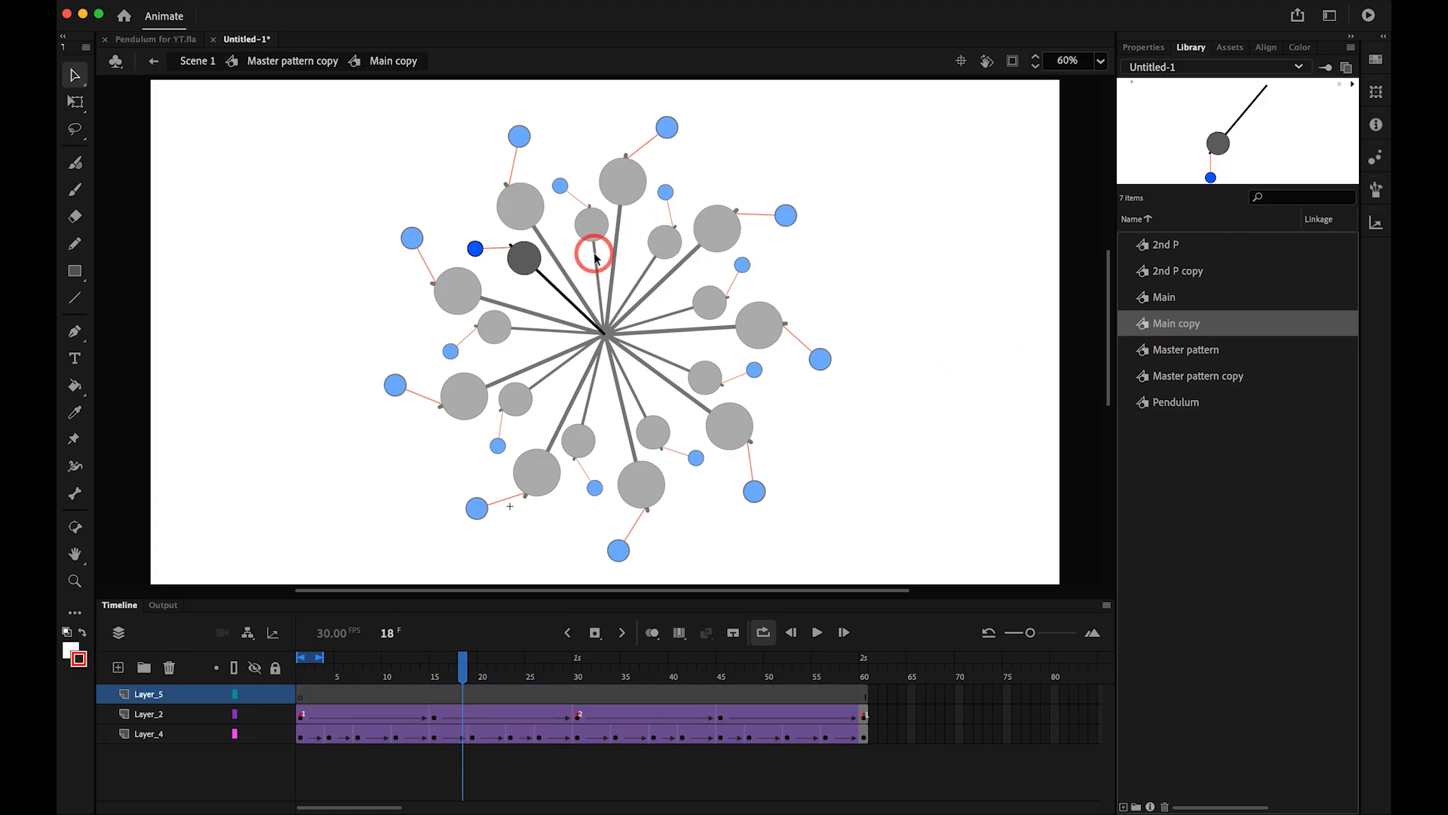
key("o")
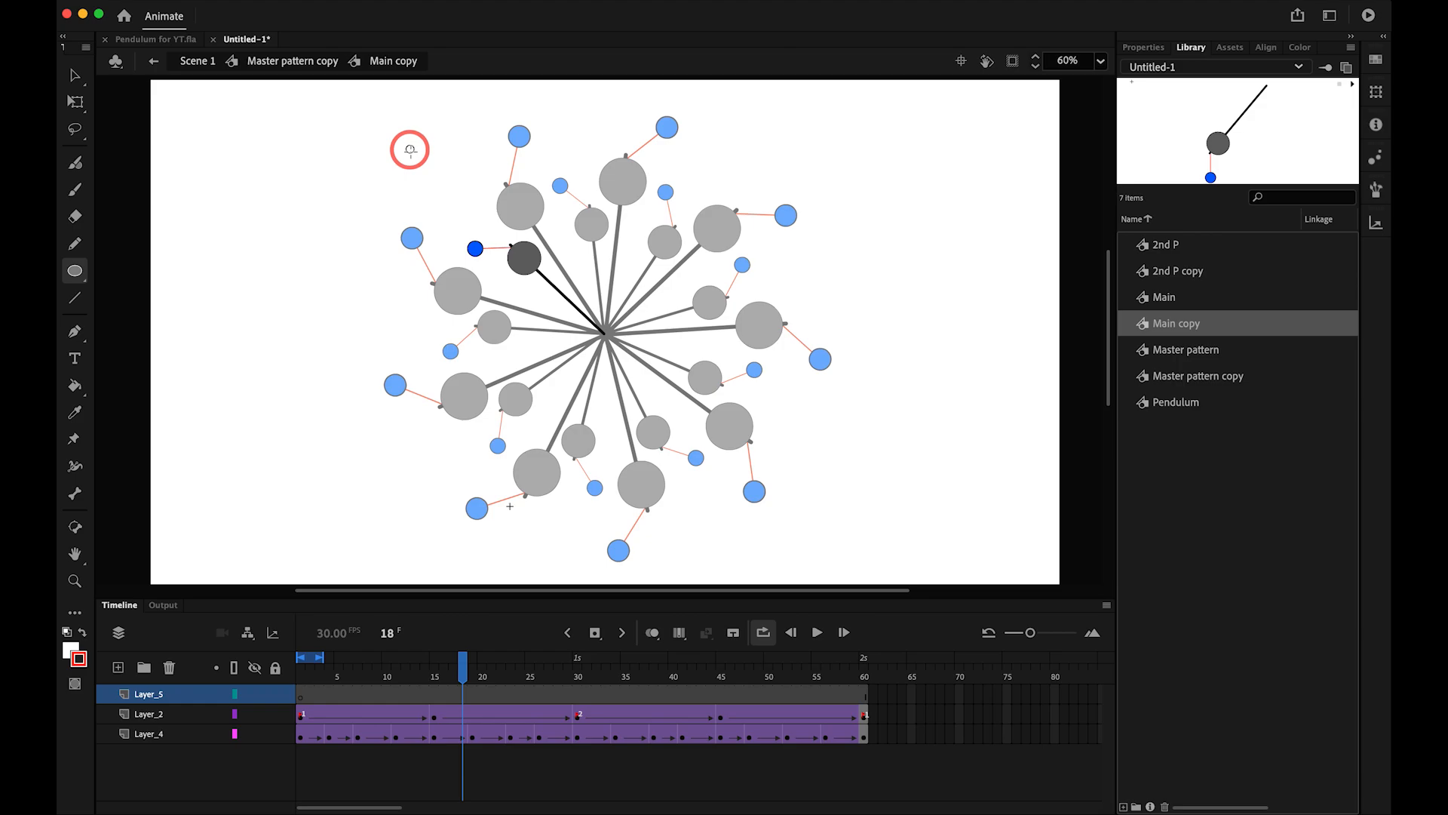
left_click_drag(409, 148, 450, 189)
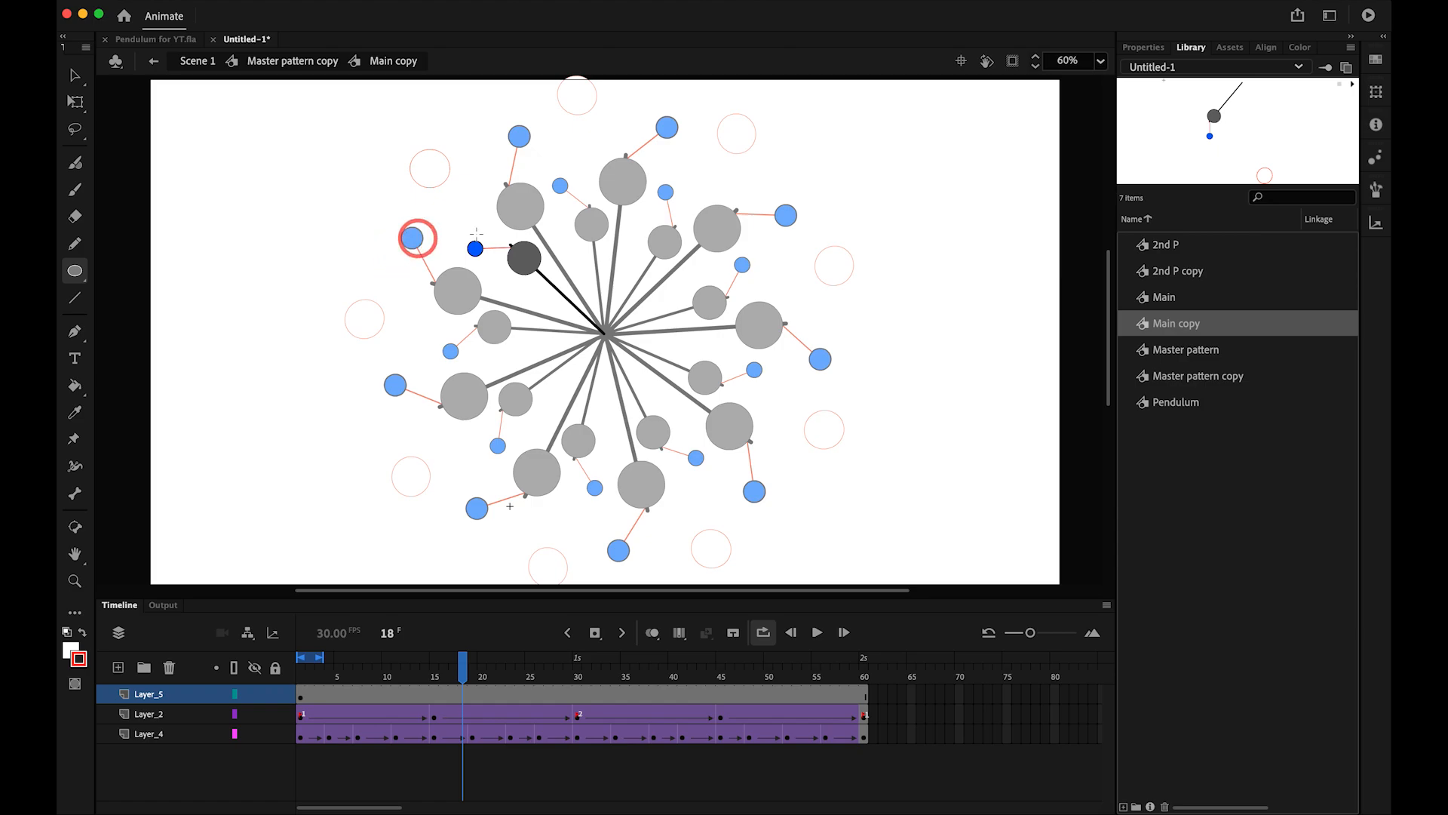
- Lock Layer_2 and swap the blue-ball instance on Layer_4 at frame 1 for 2nd P copy
left_click_drag(873, 720, 249, 718)
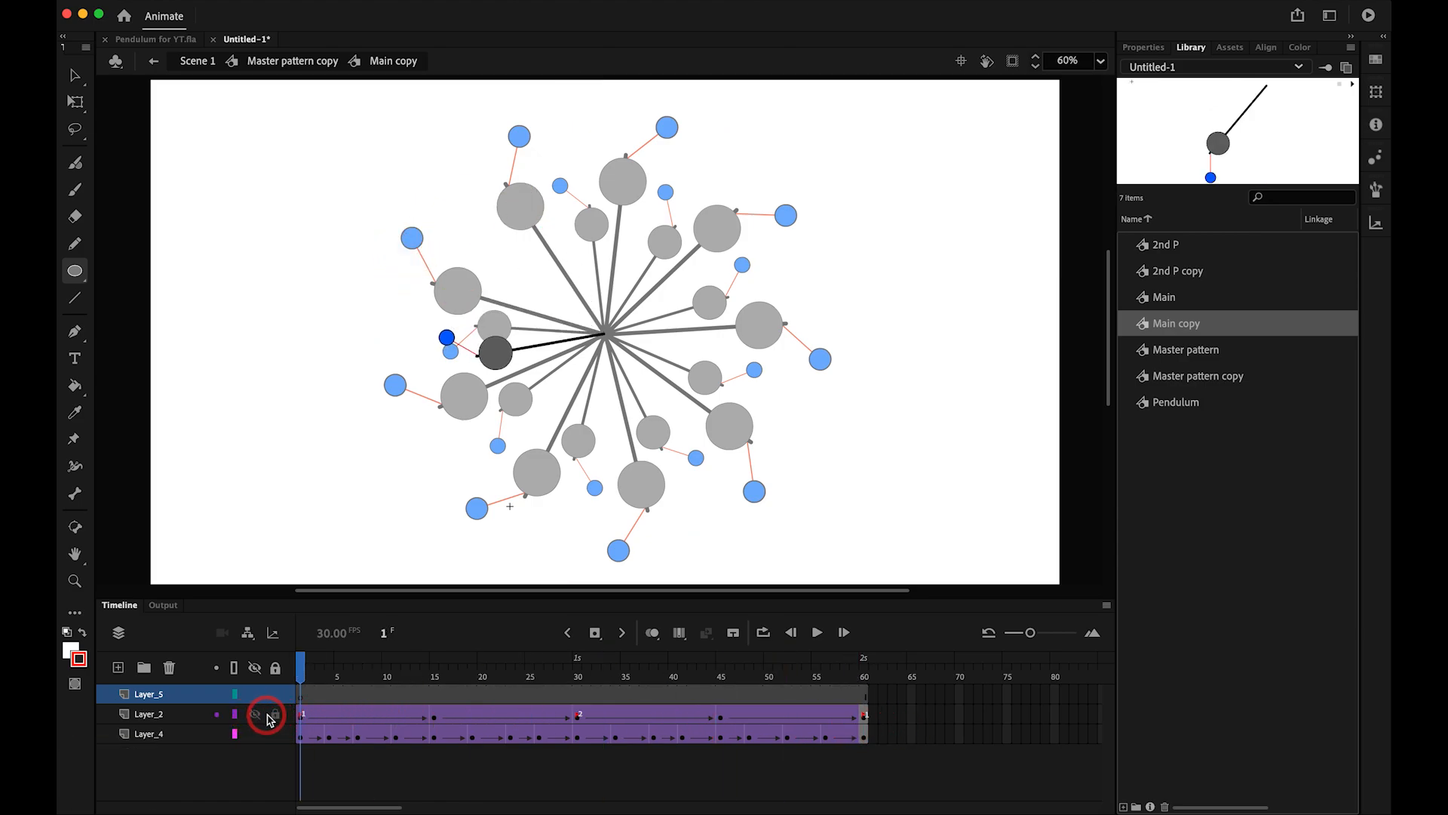
key("v")
left_click(468, 340)
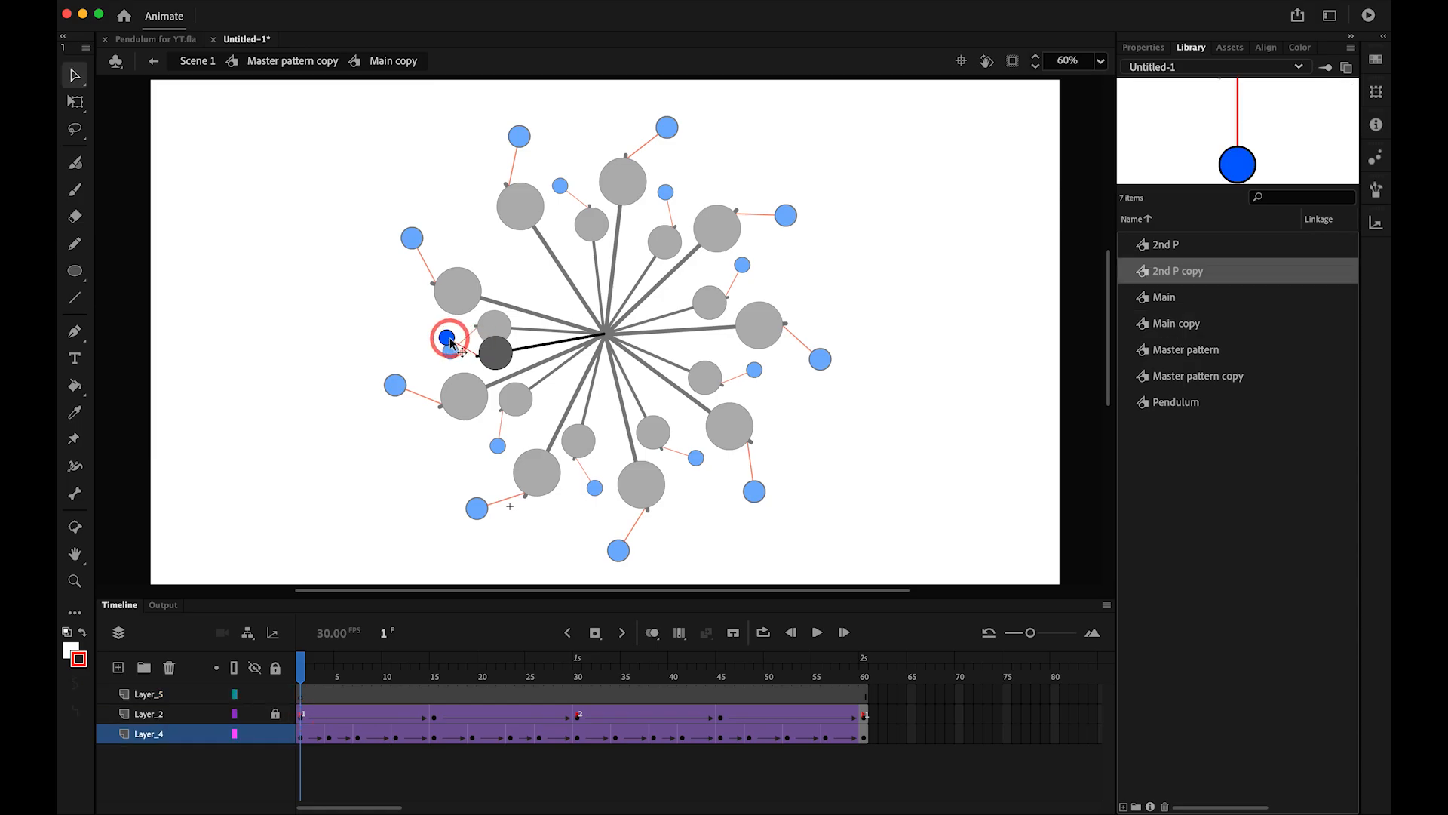
right_click(446, 337)
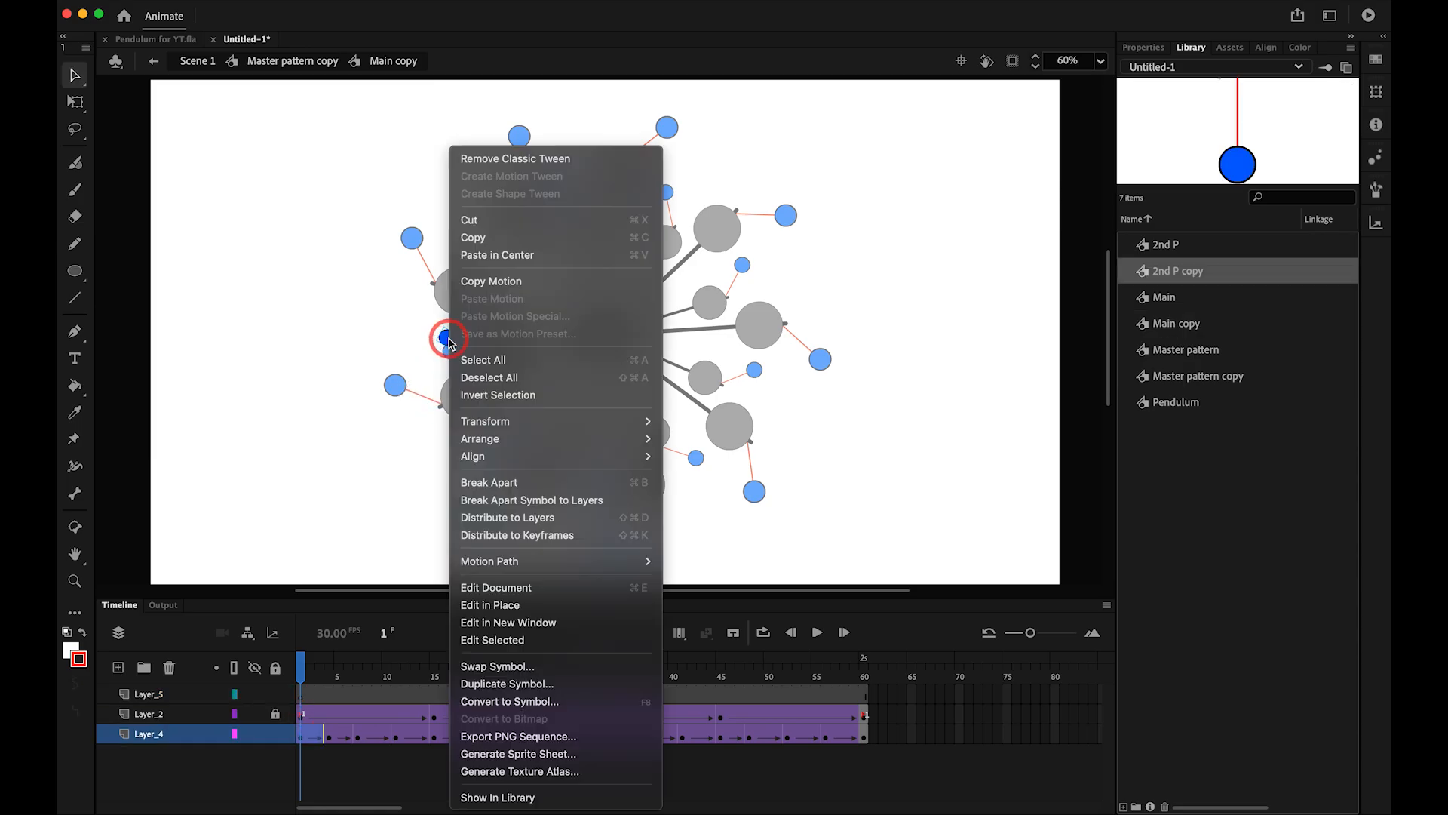
left_click(549, 665)
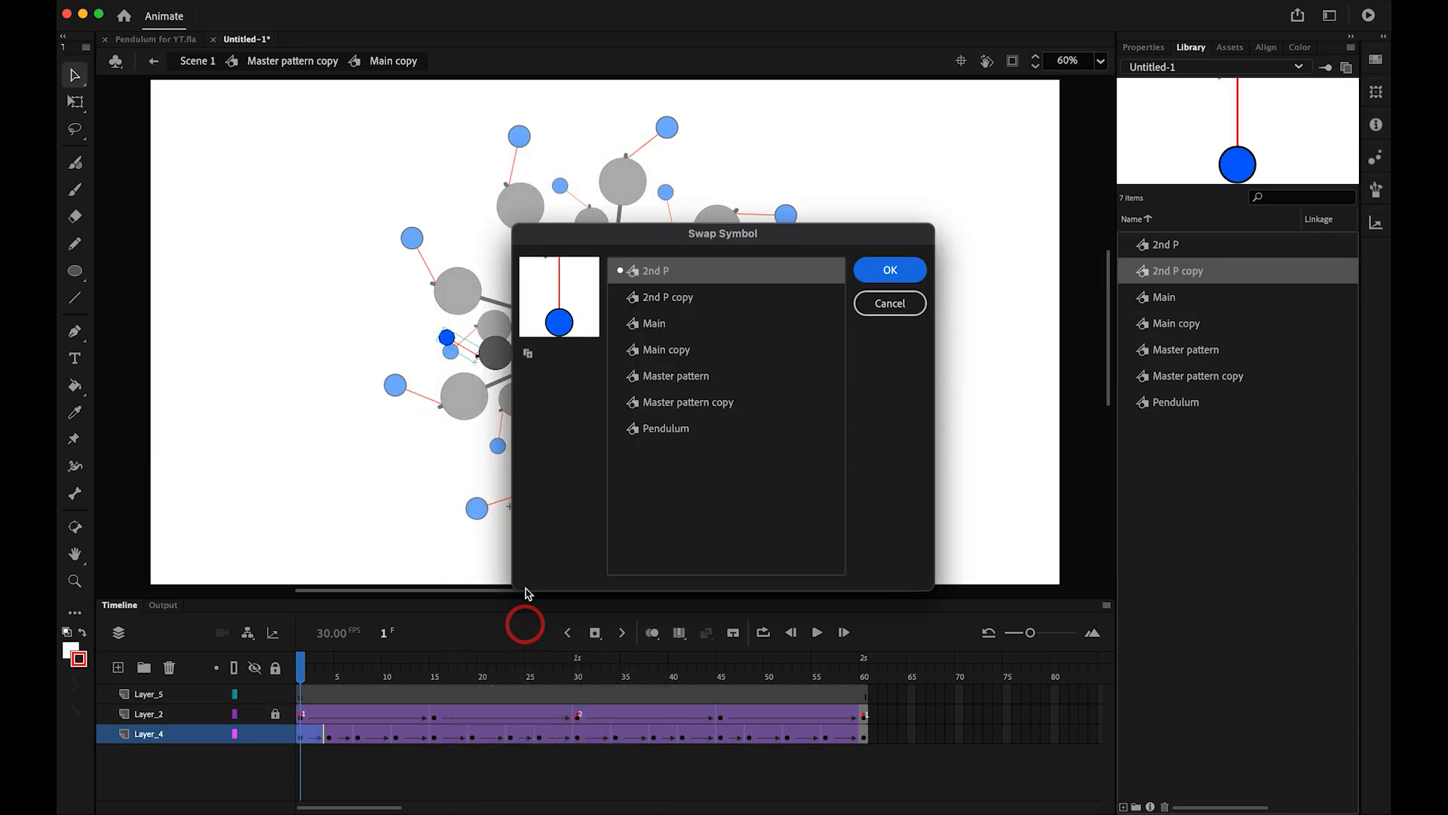
left_click(659, 305)
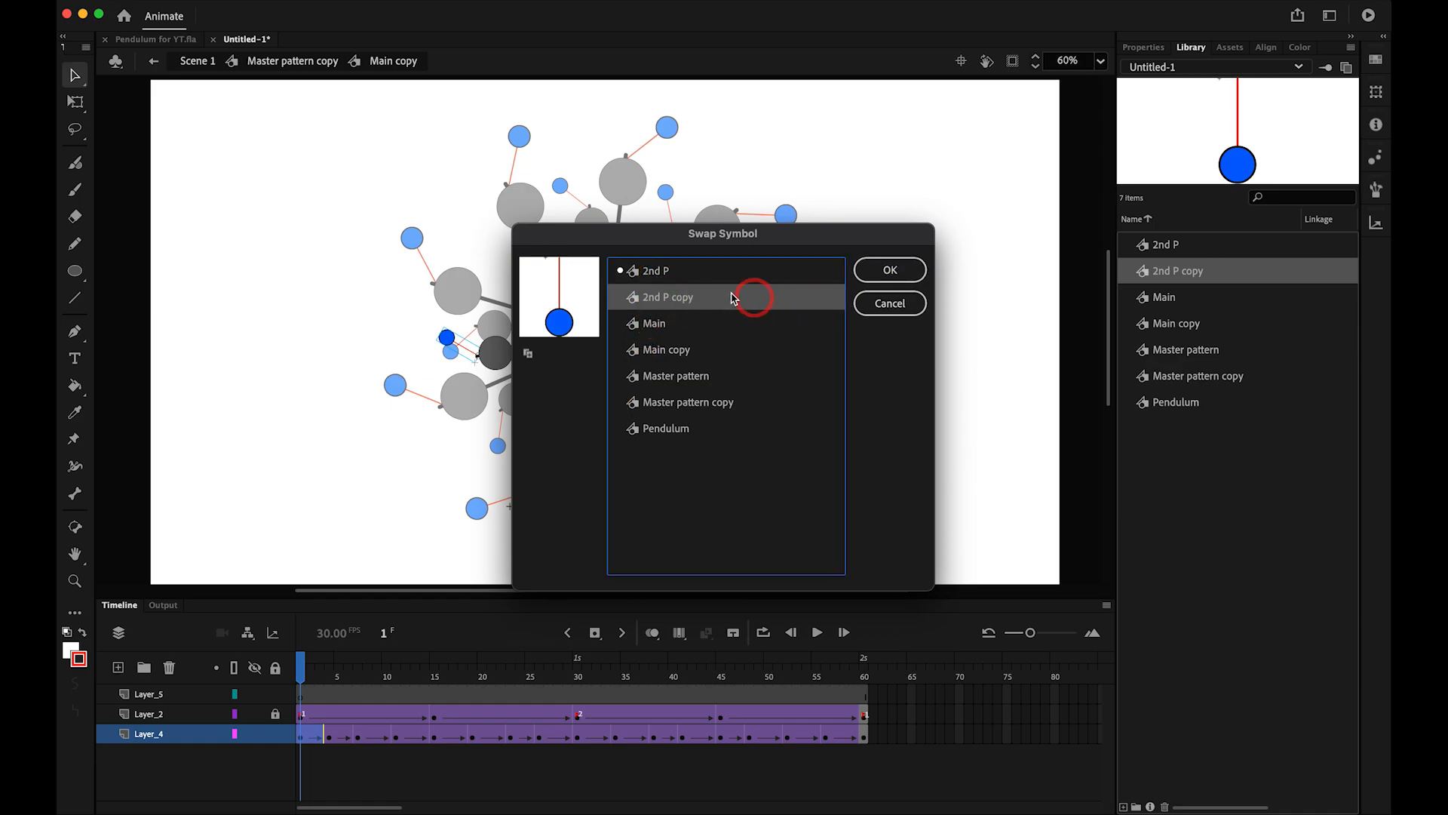
left_click(901, 270)
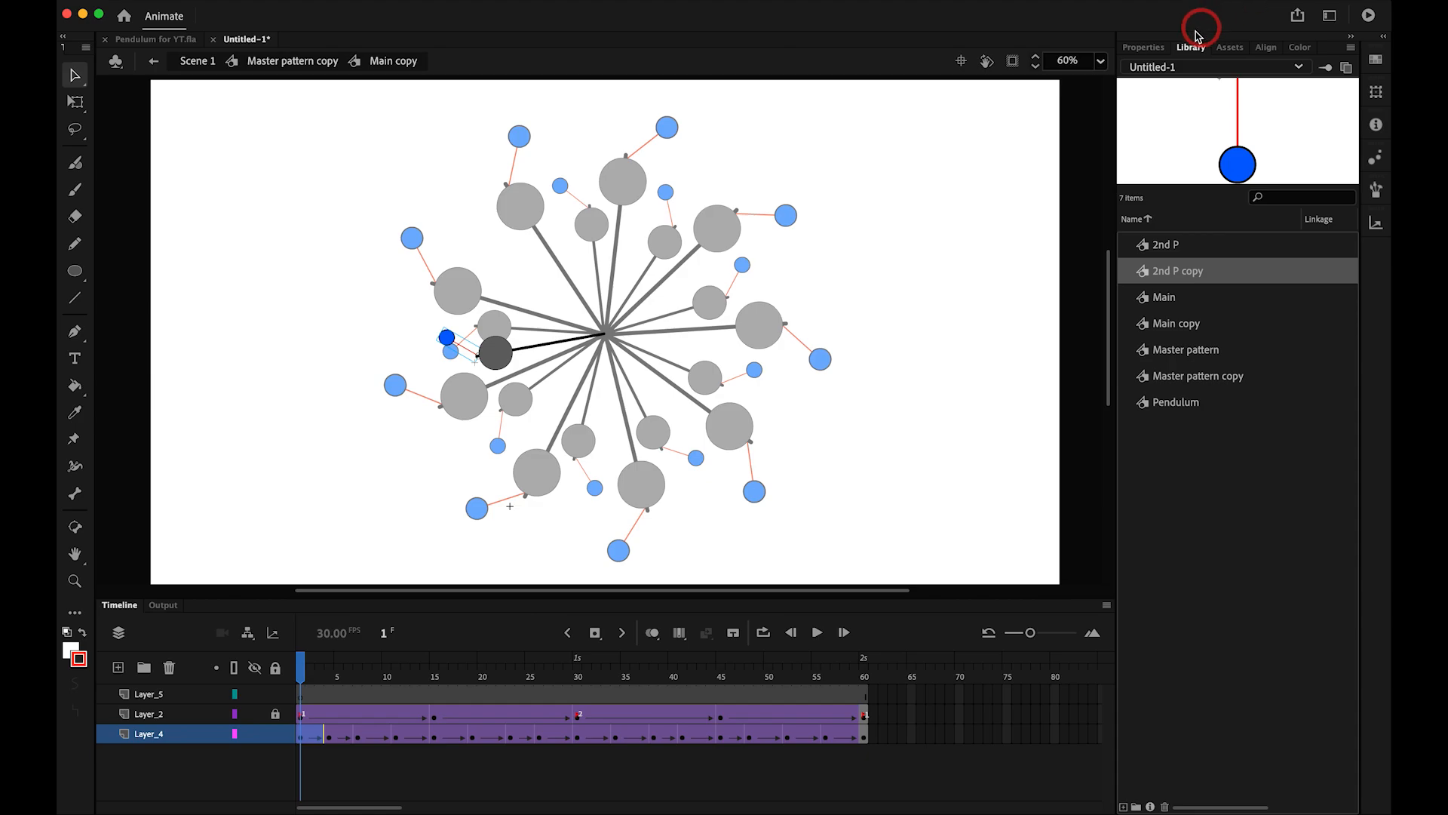
- Check in the instance properties which symbol the blue ball on Layer_4 uses at frames 1 and 4
left_click(1145, 48)
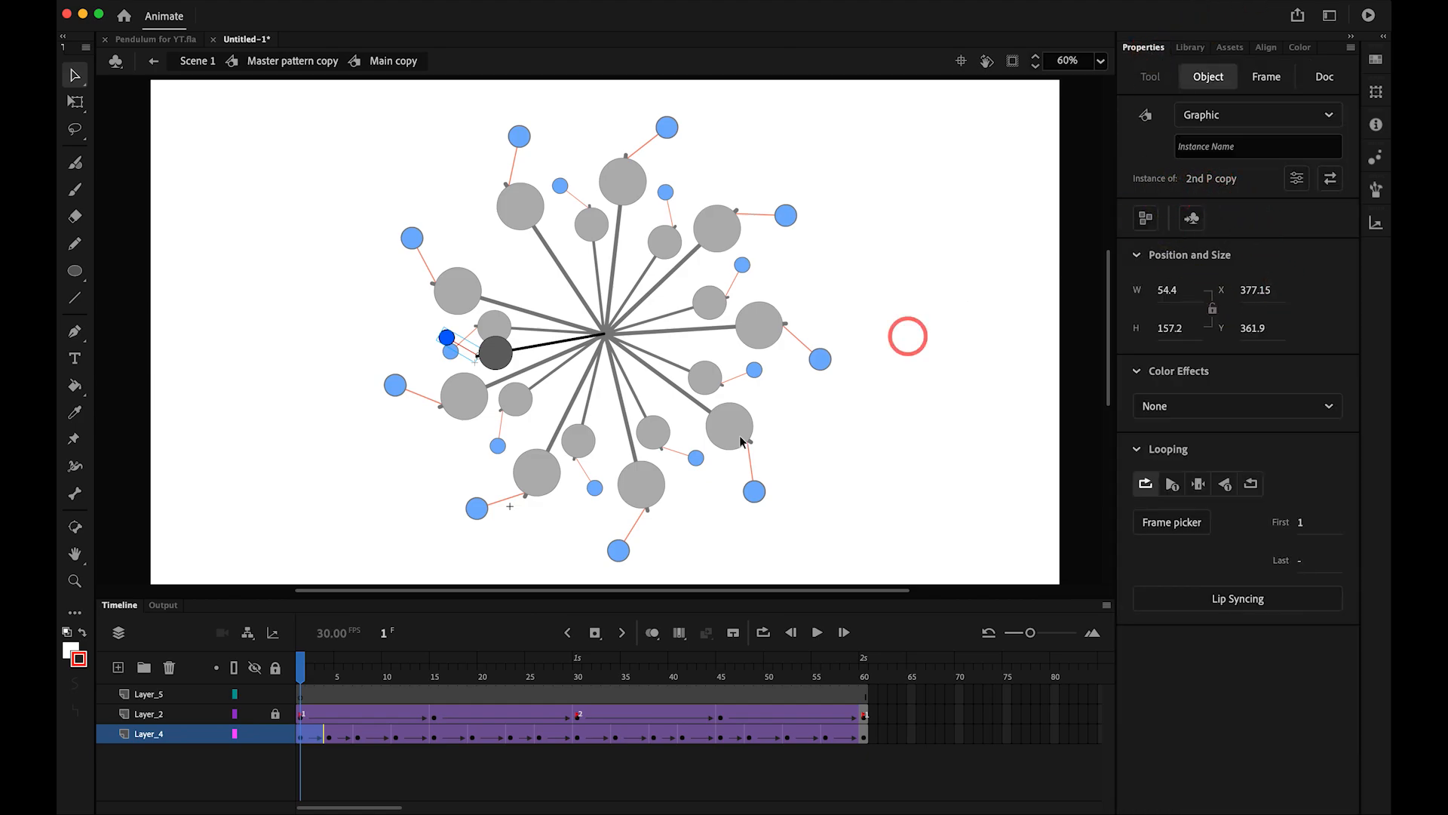
left_click(334, 678)
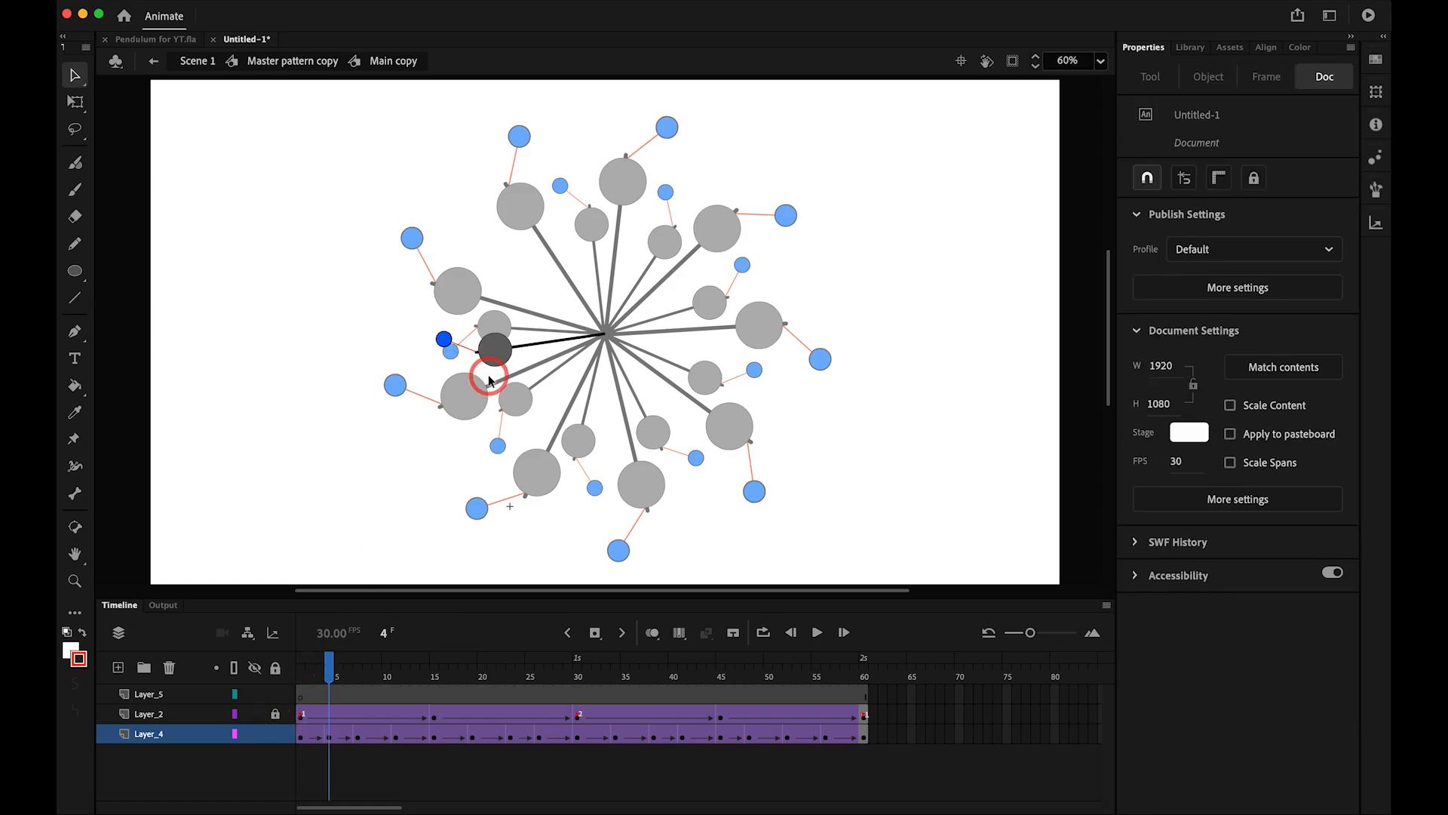
left_click(446, 343)
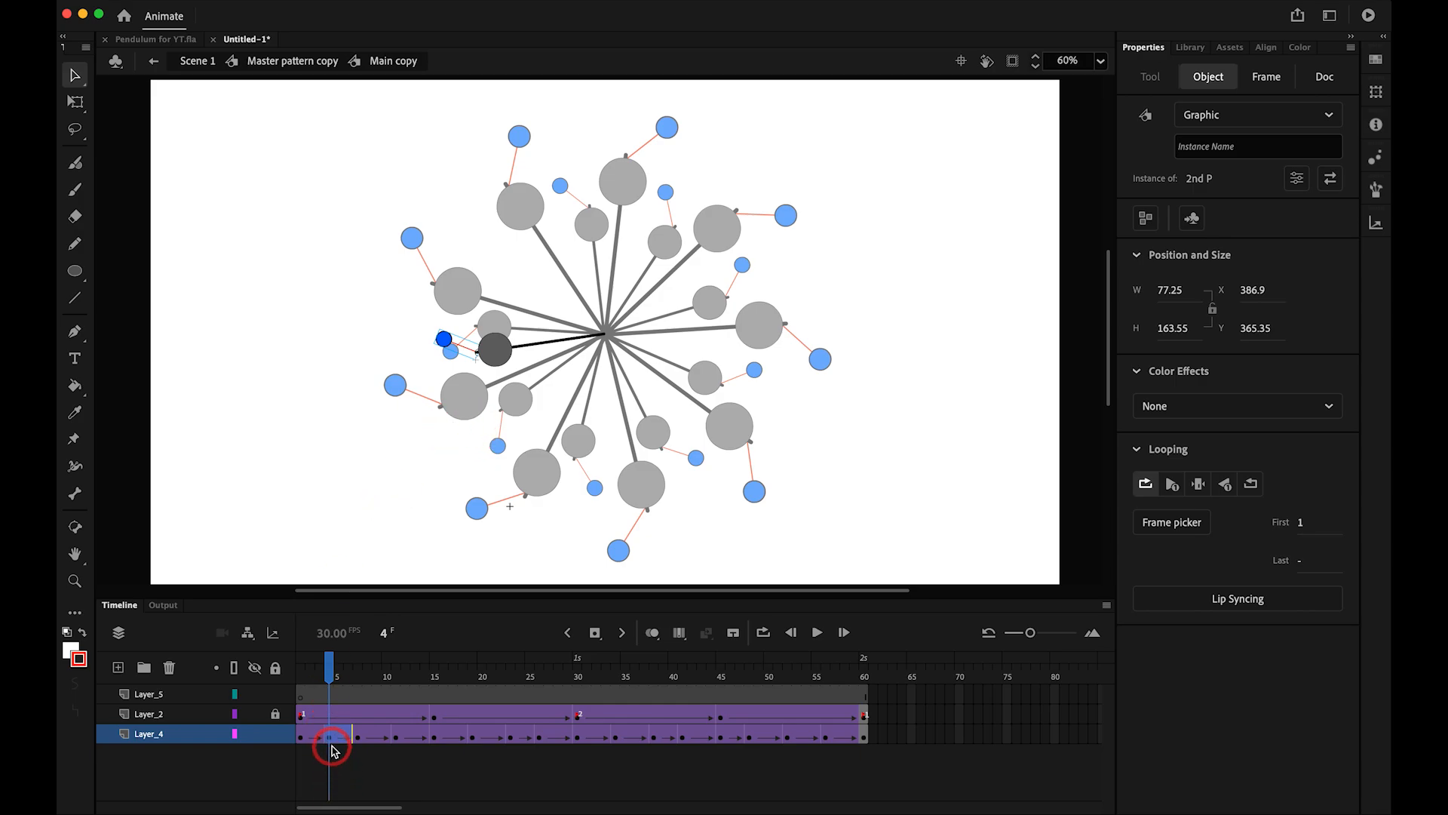
- Swap all blue-ball instances on Layer_4 across frames 1 to 60 for 2nd P copy, using Edit Multiple Frames
left_click(684, 635)
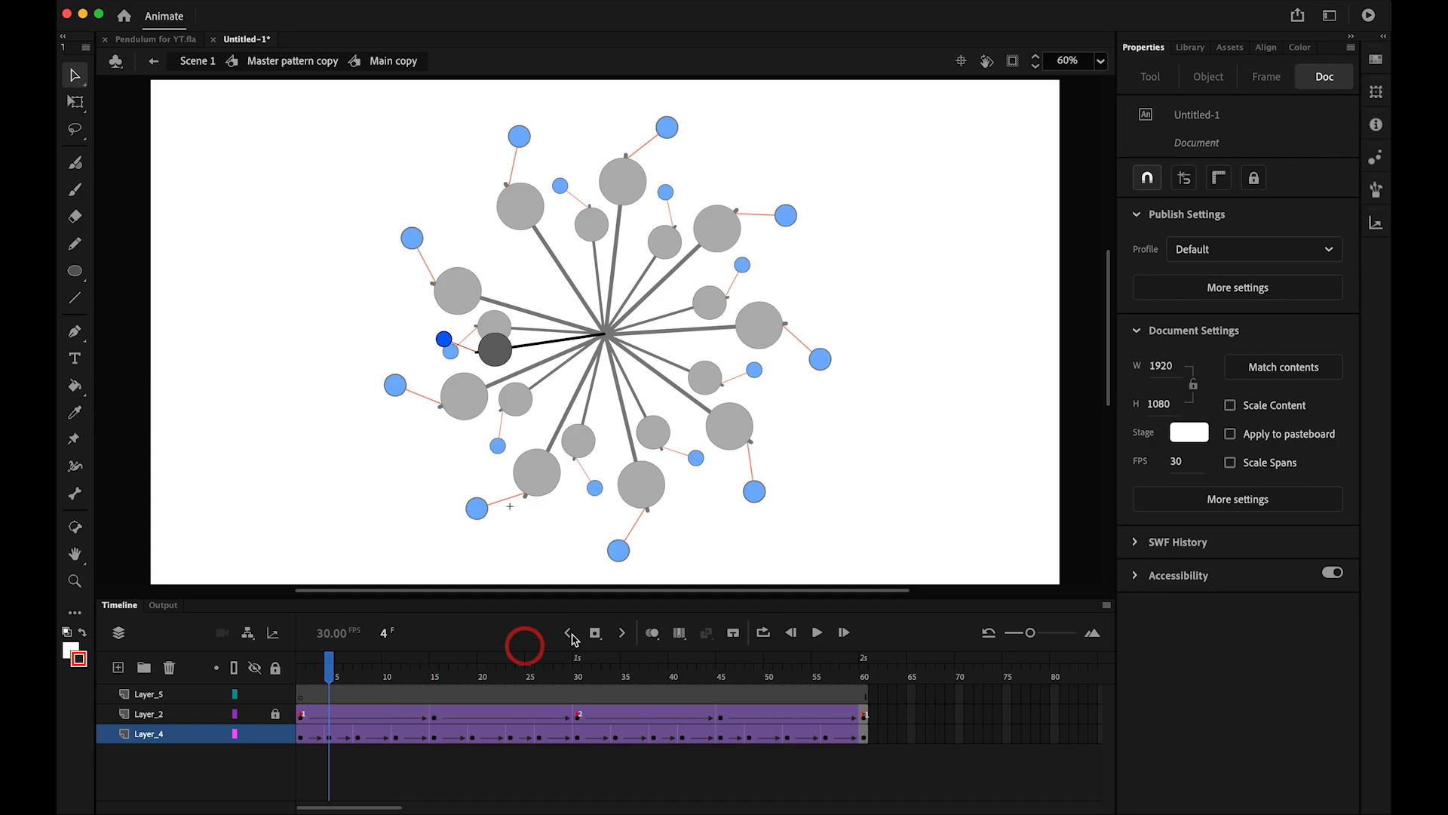
left_click(679, 632)
left_click(336, 678)
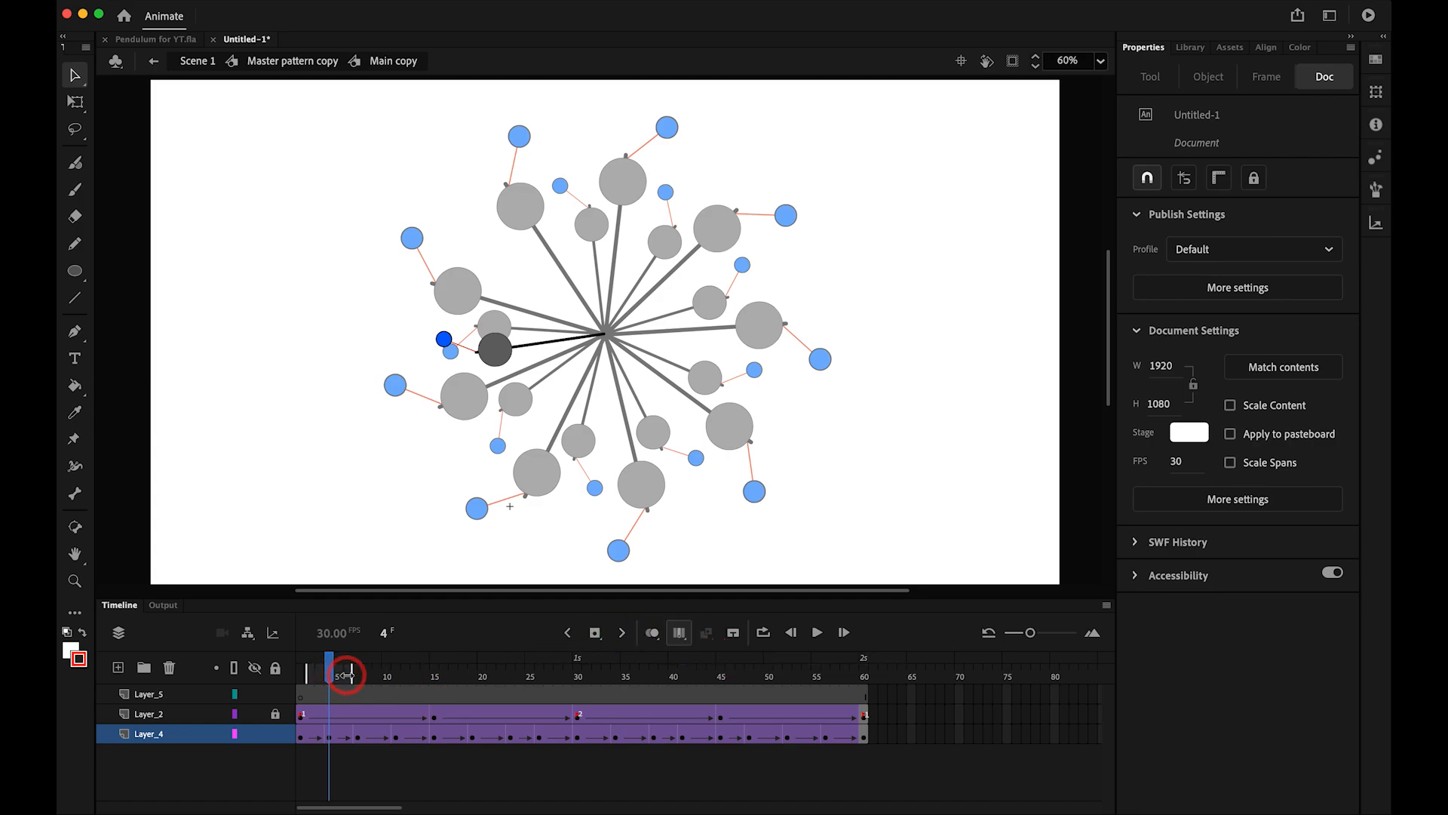
left_click_drag(348, 673, 881, 702)
left_click(370, 776)
key("super+a")
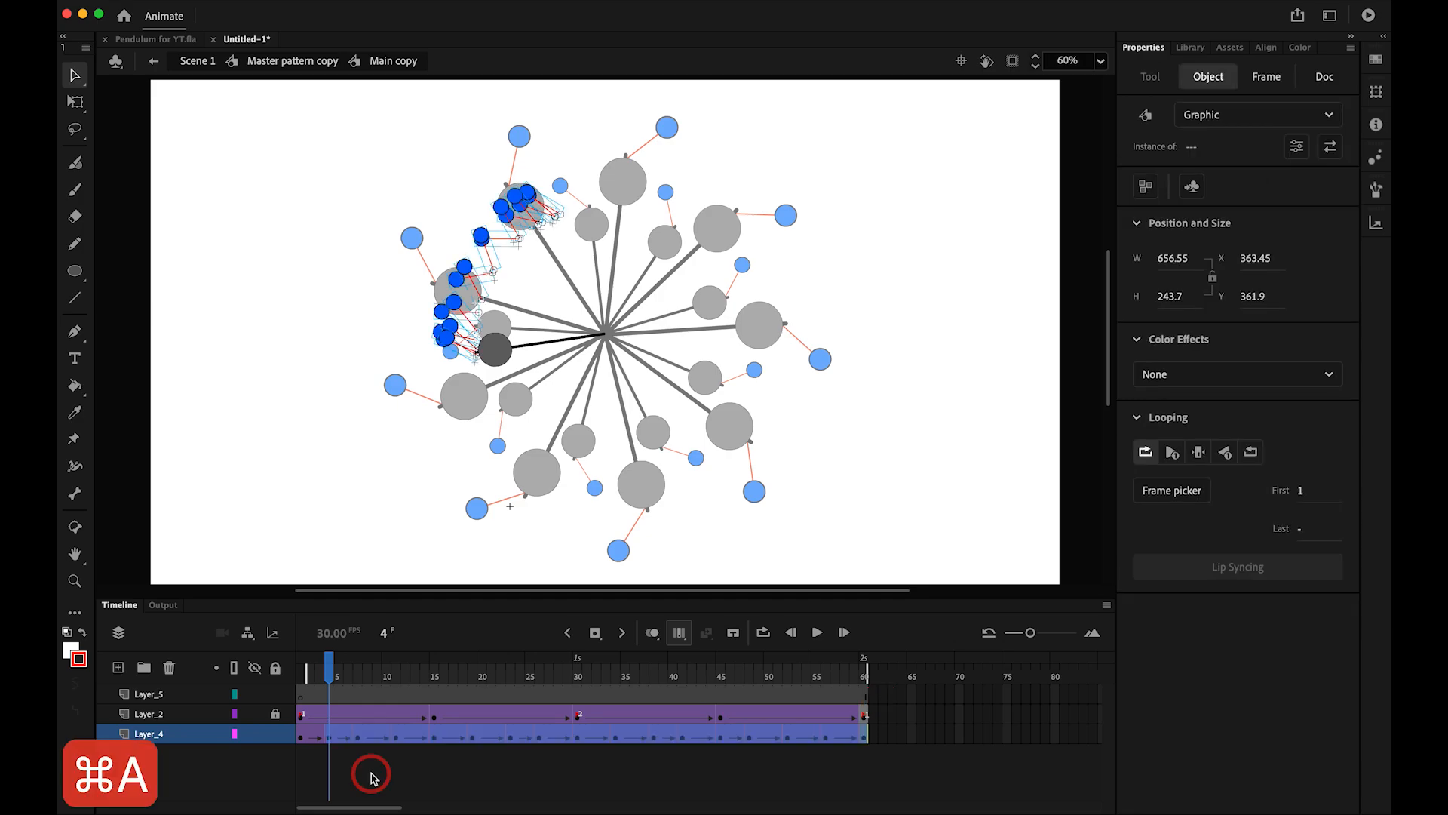
right_click(526, 198)
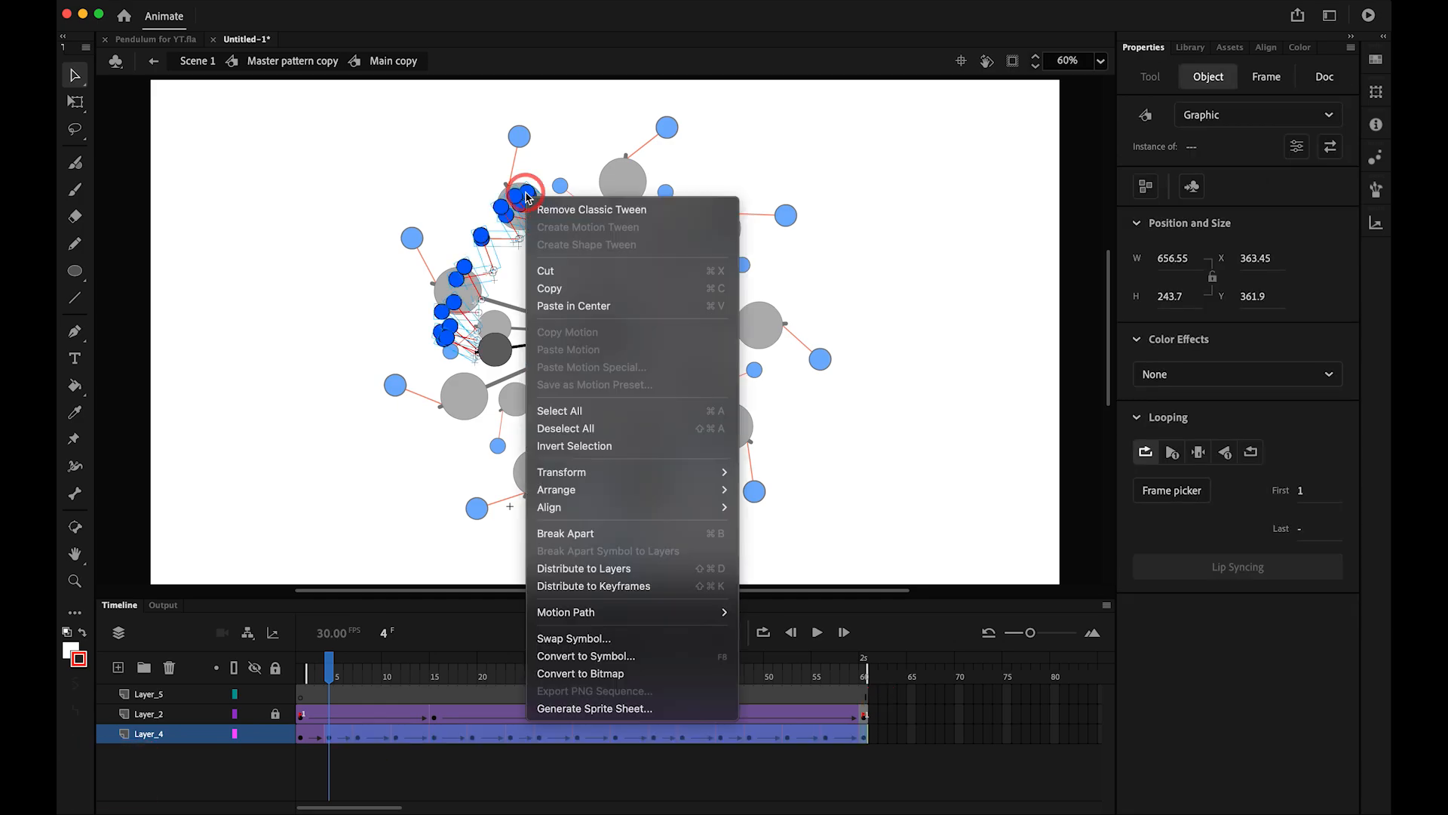
left_click(591, 640)
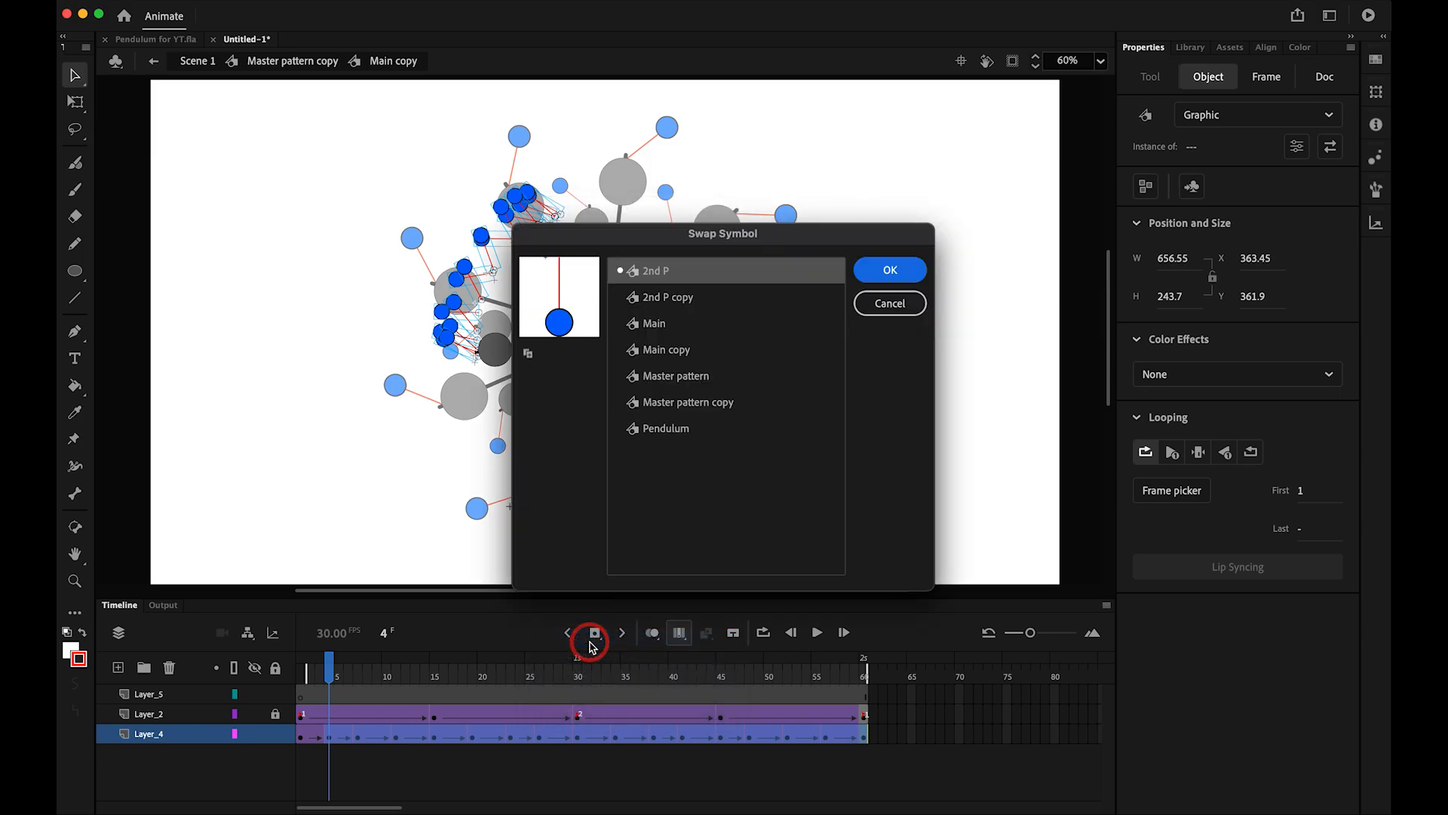
left_click(684, 298)
left_click(910, 295)
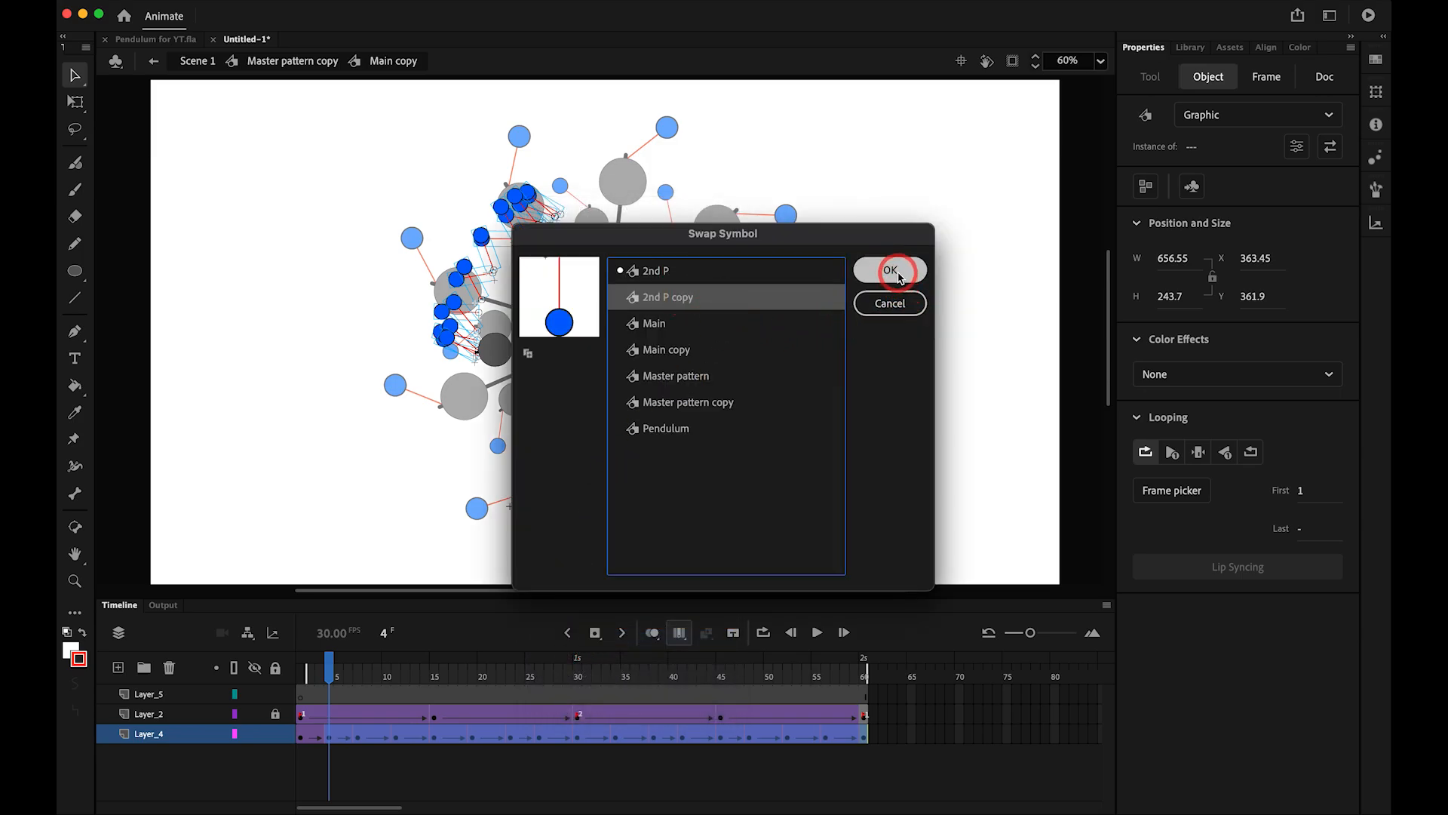
left_click(896, 273)
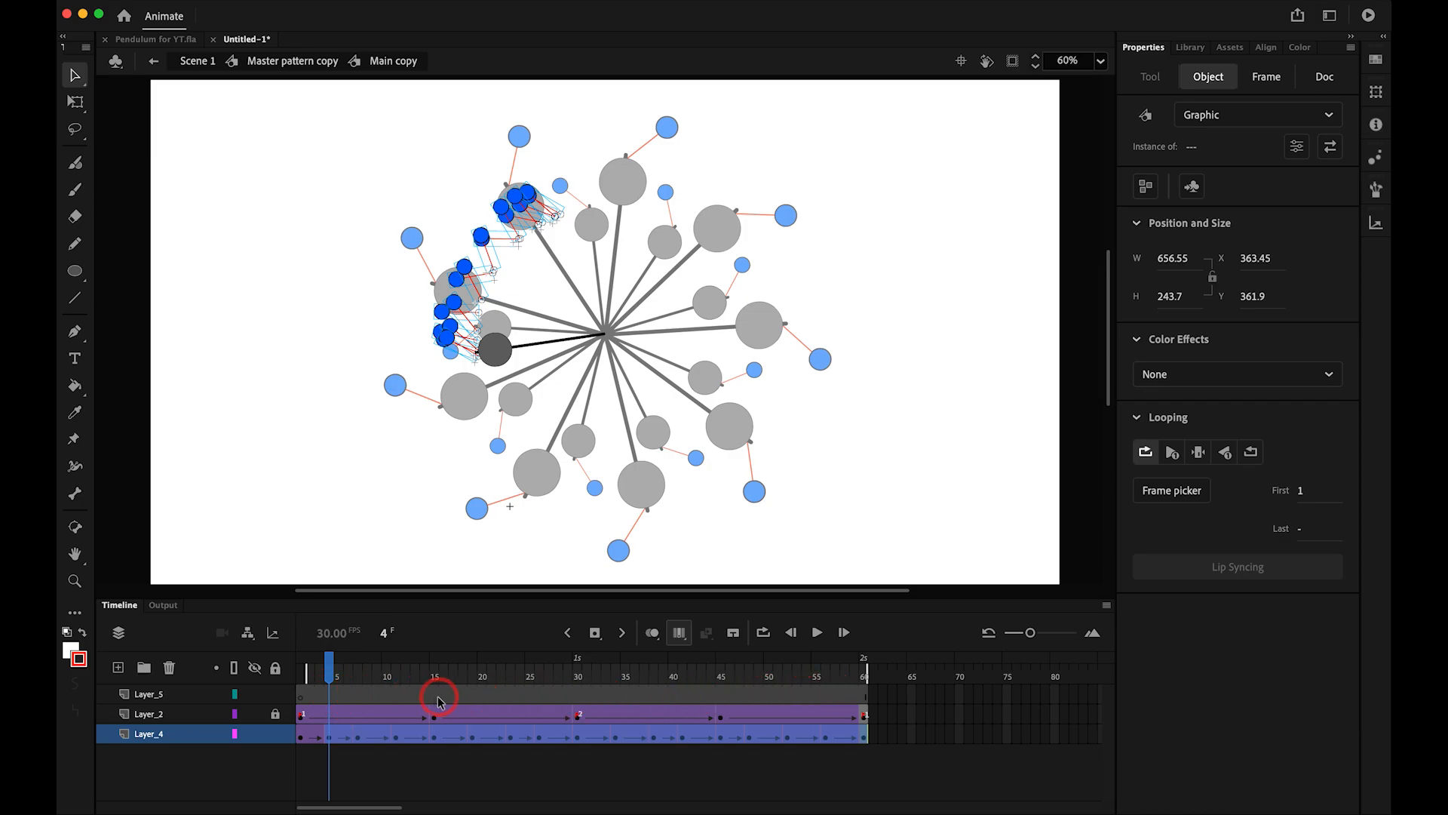
- Check in the instance properties which symbol the blue ball on Layer_4 uses at frames 4, 7 and 23
left_click(714, 536)
left_click(442, 337)
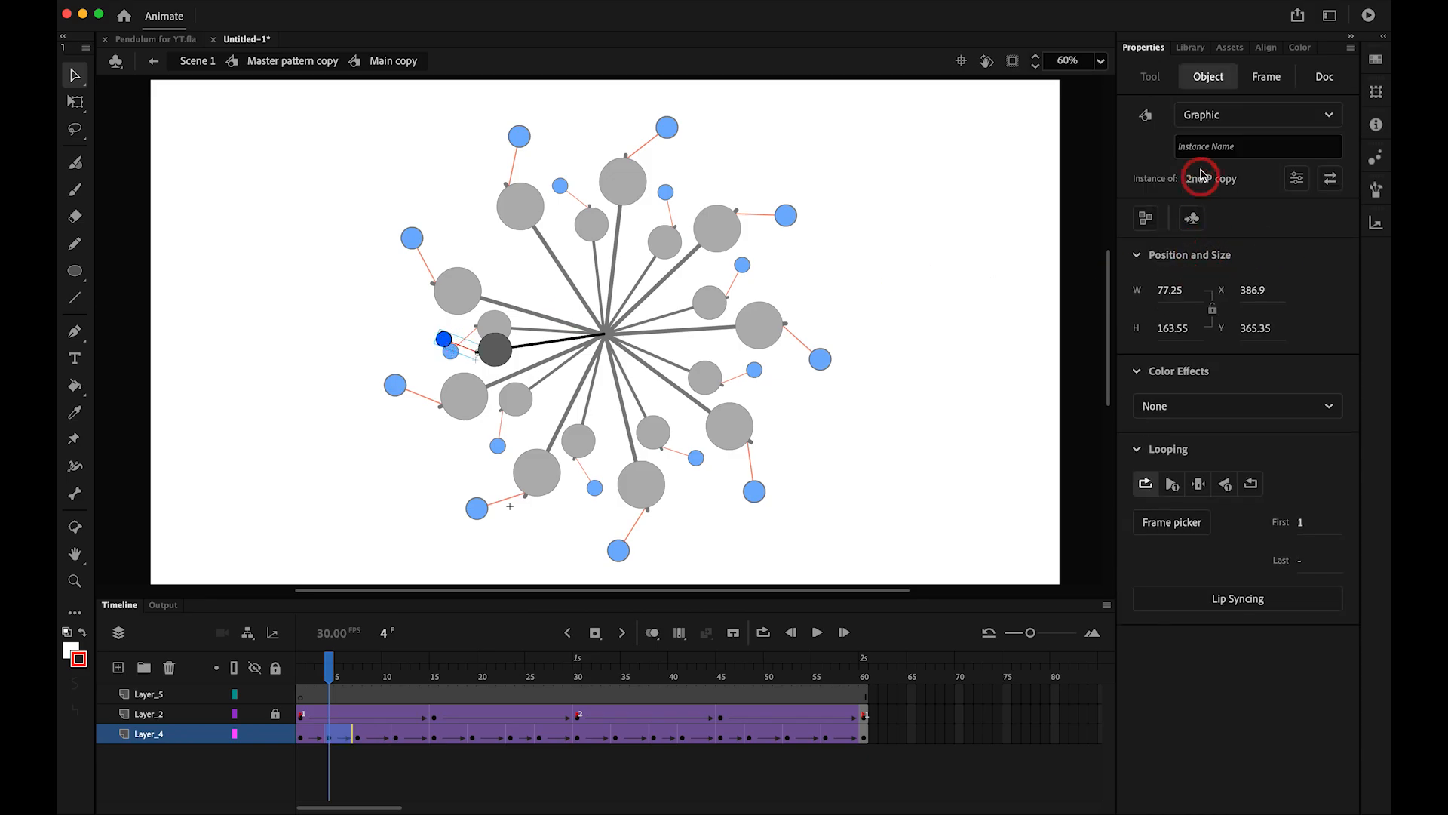
left_click(358, 734)
left_click(441, 333)
left_click(1201, 200)
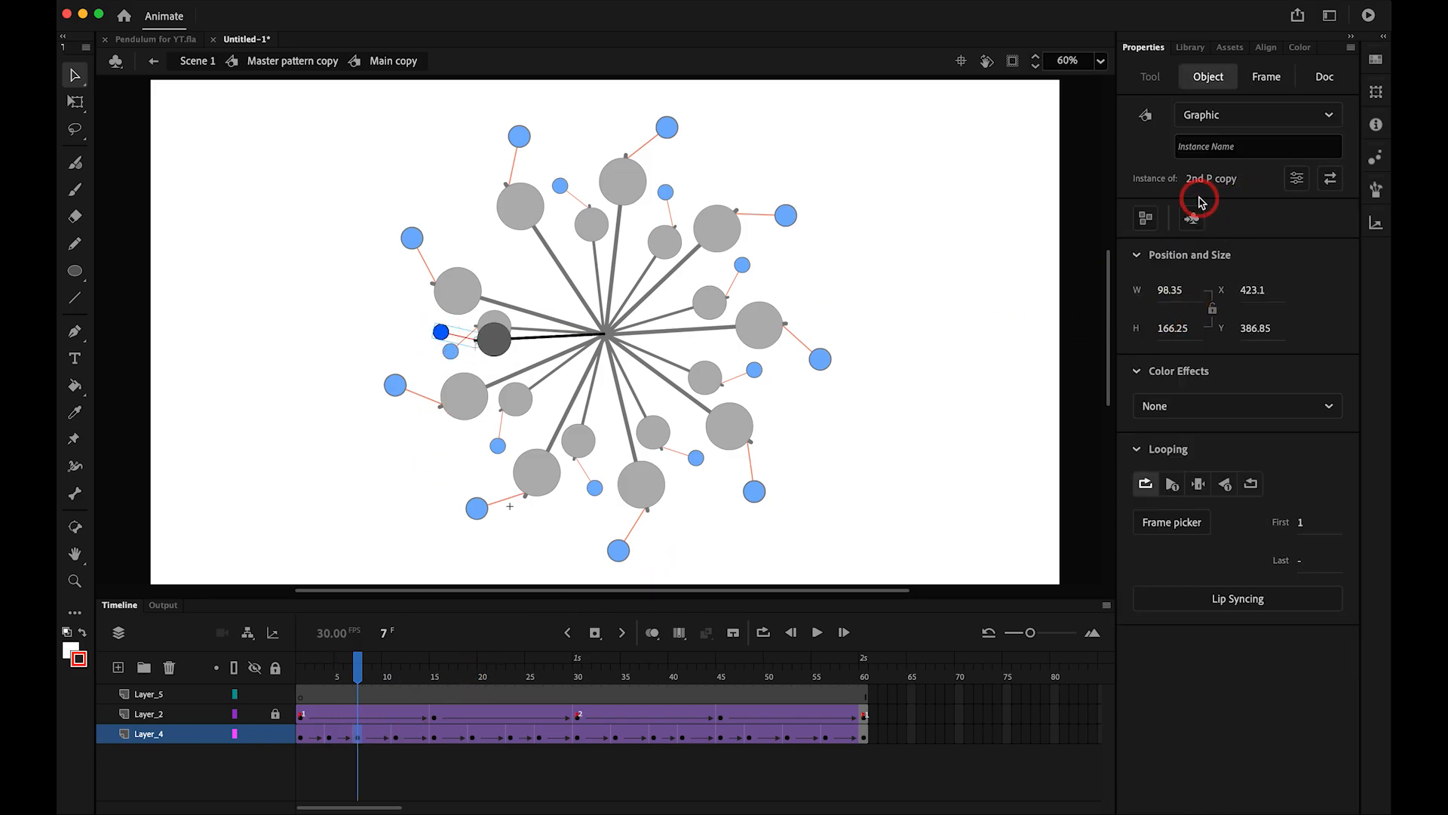
left_click(516, 745)
left_click(504, 214)
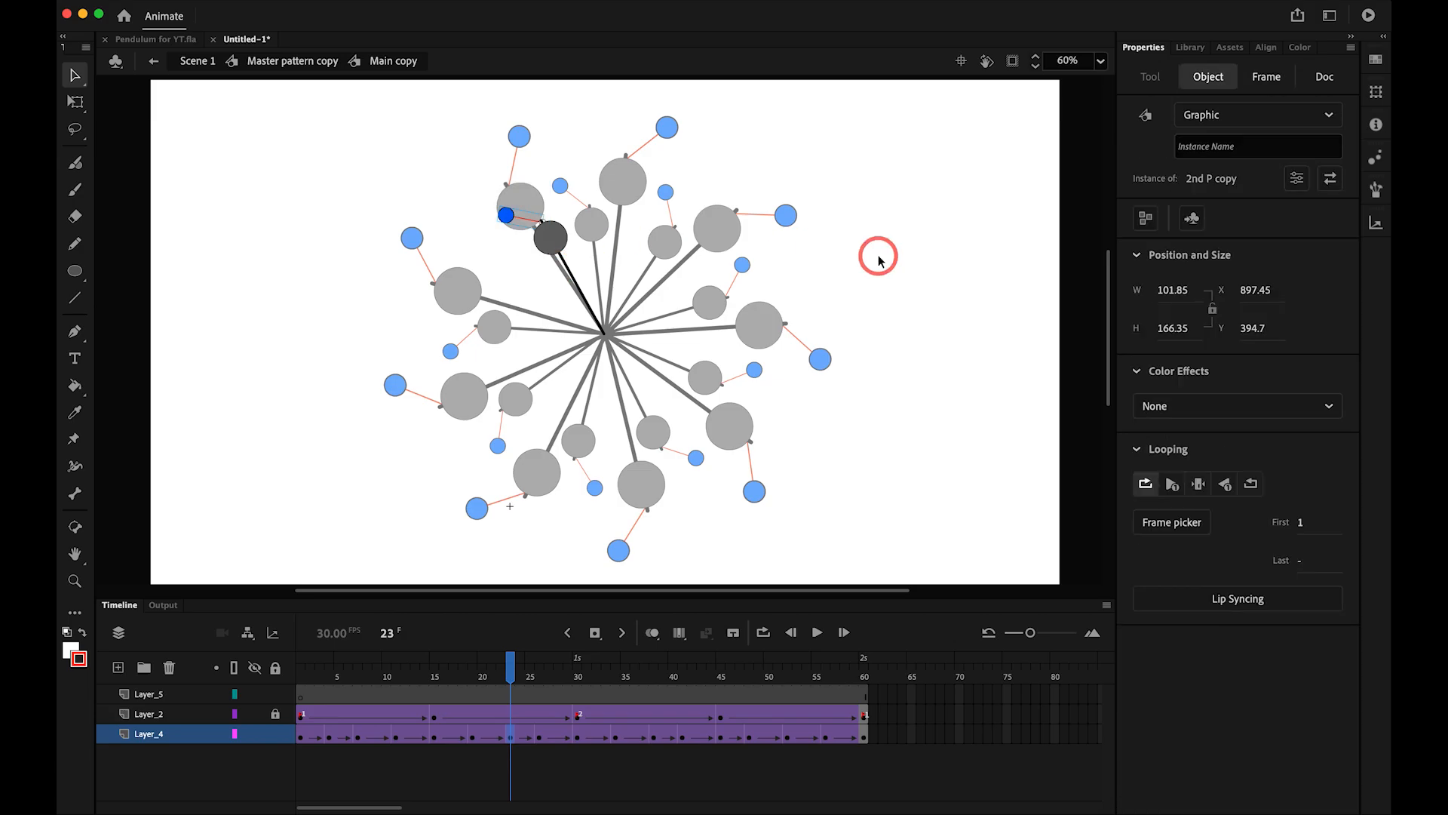
- Create a classic tween on the last keyframe of Layer_4, at frame 60
left_click(301, 678)
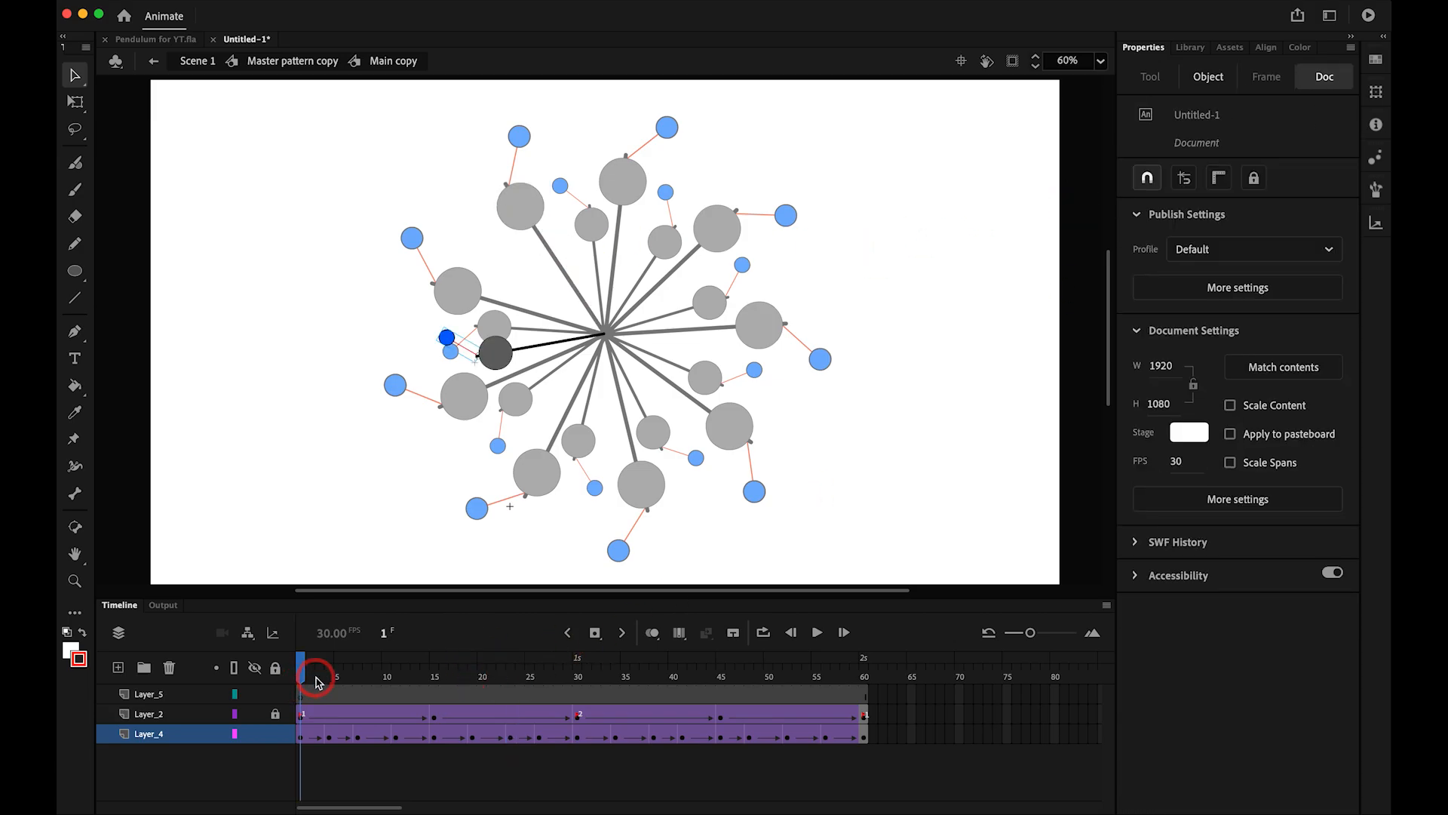
left_click(300, 745)
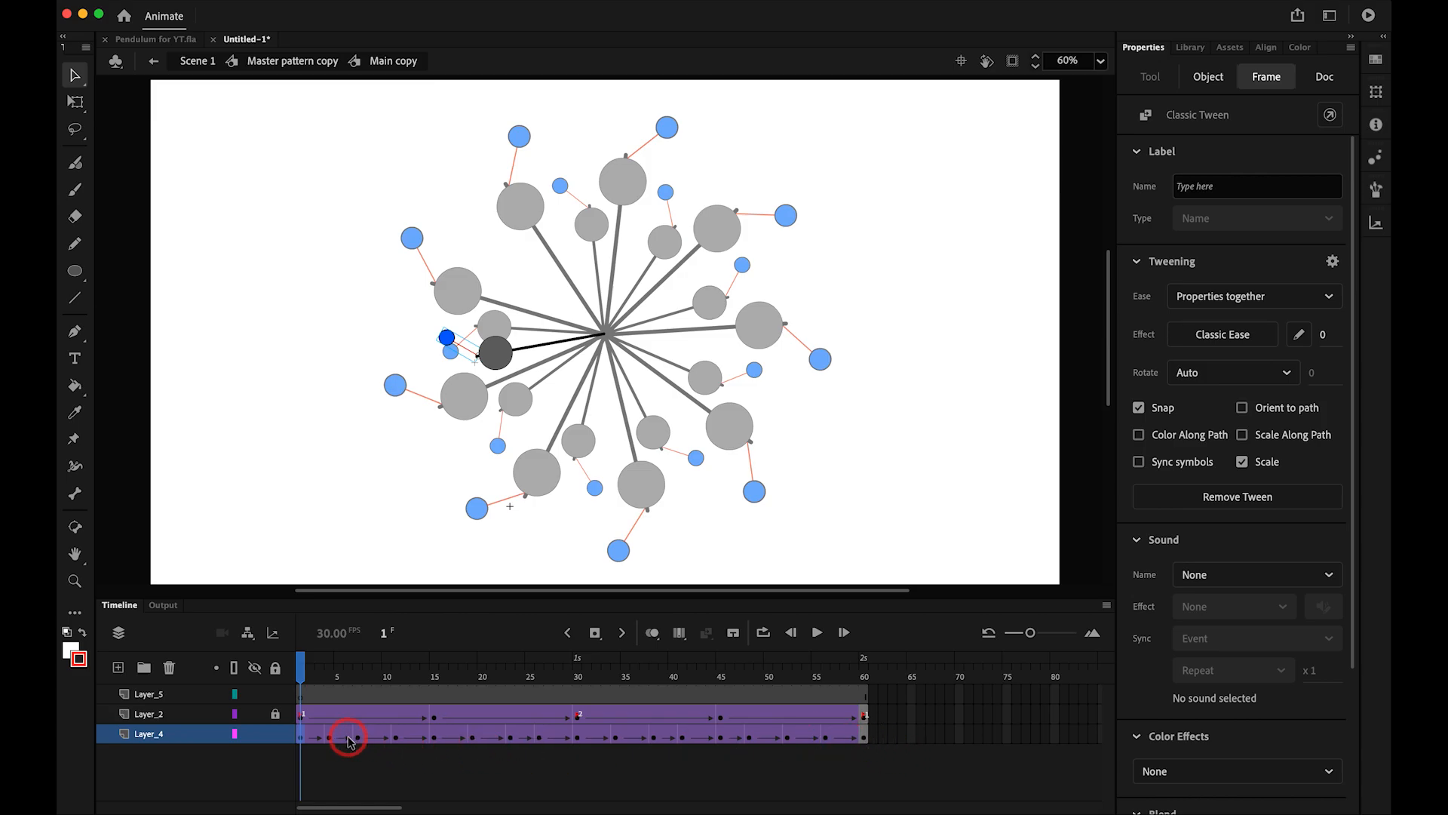
left_click(864, 737)
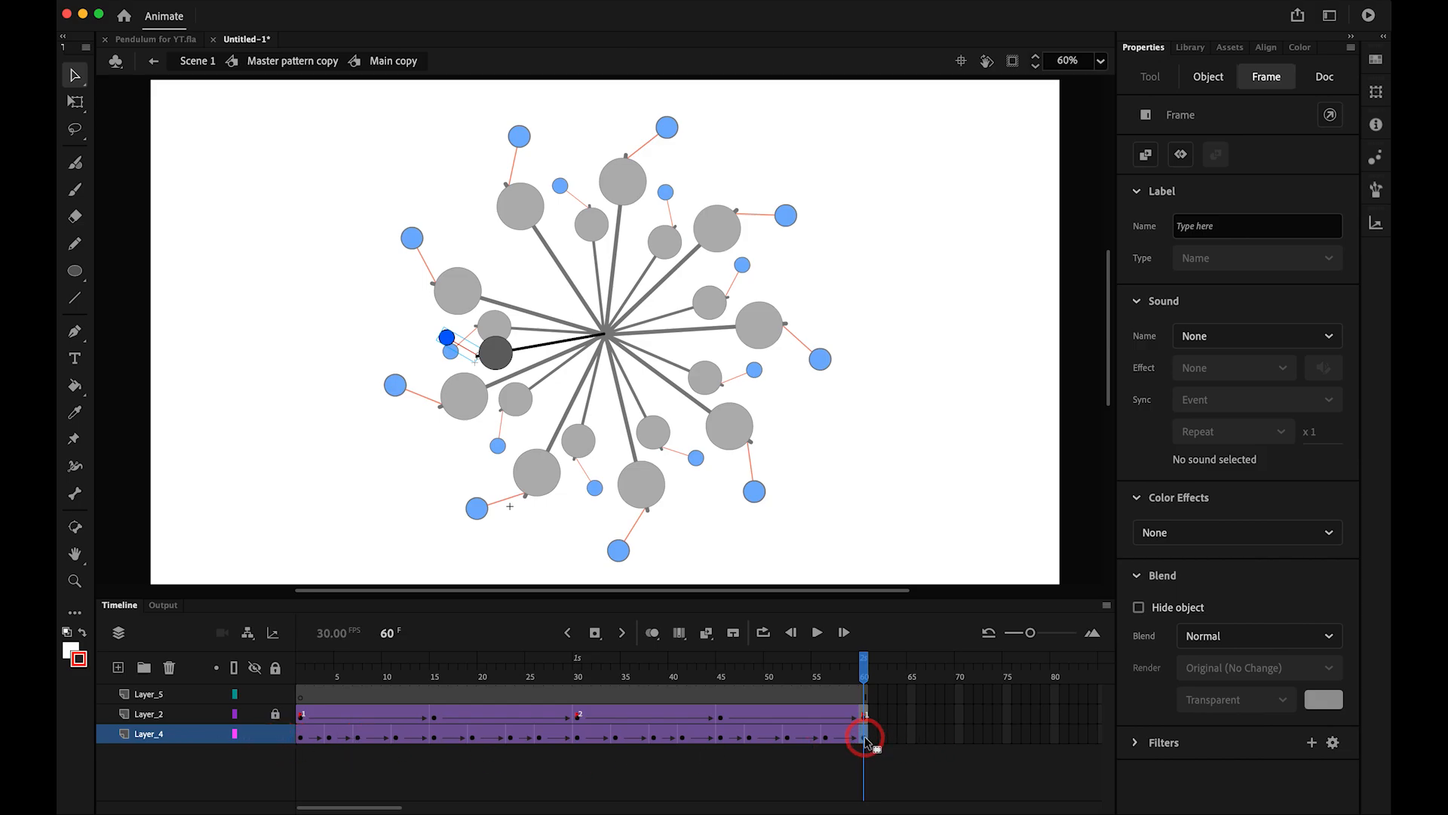
right_click(866, 740)
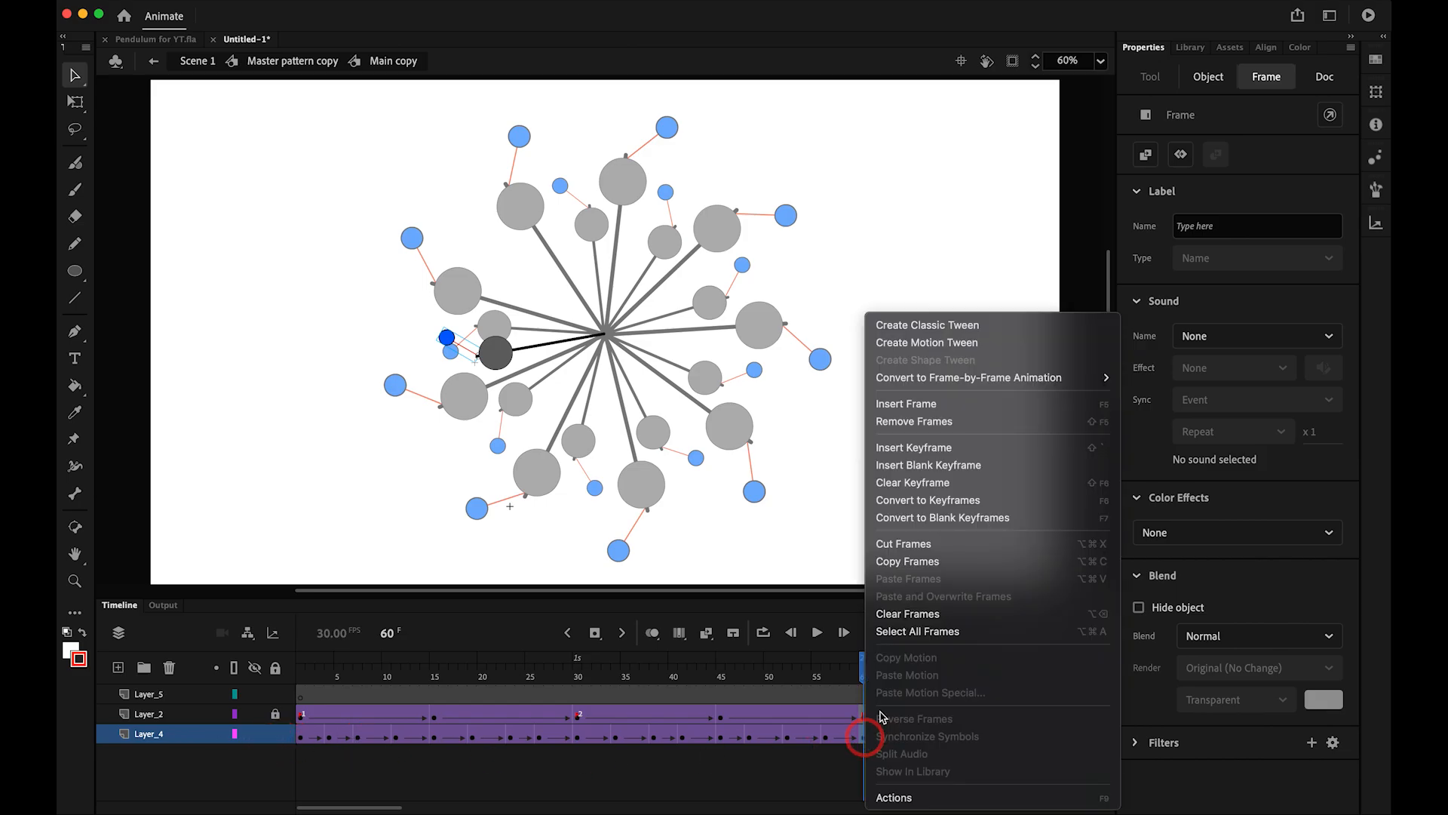
left_click(981, 332)
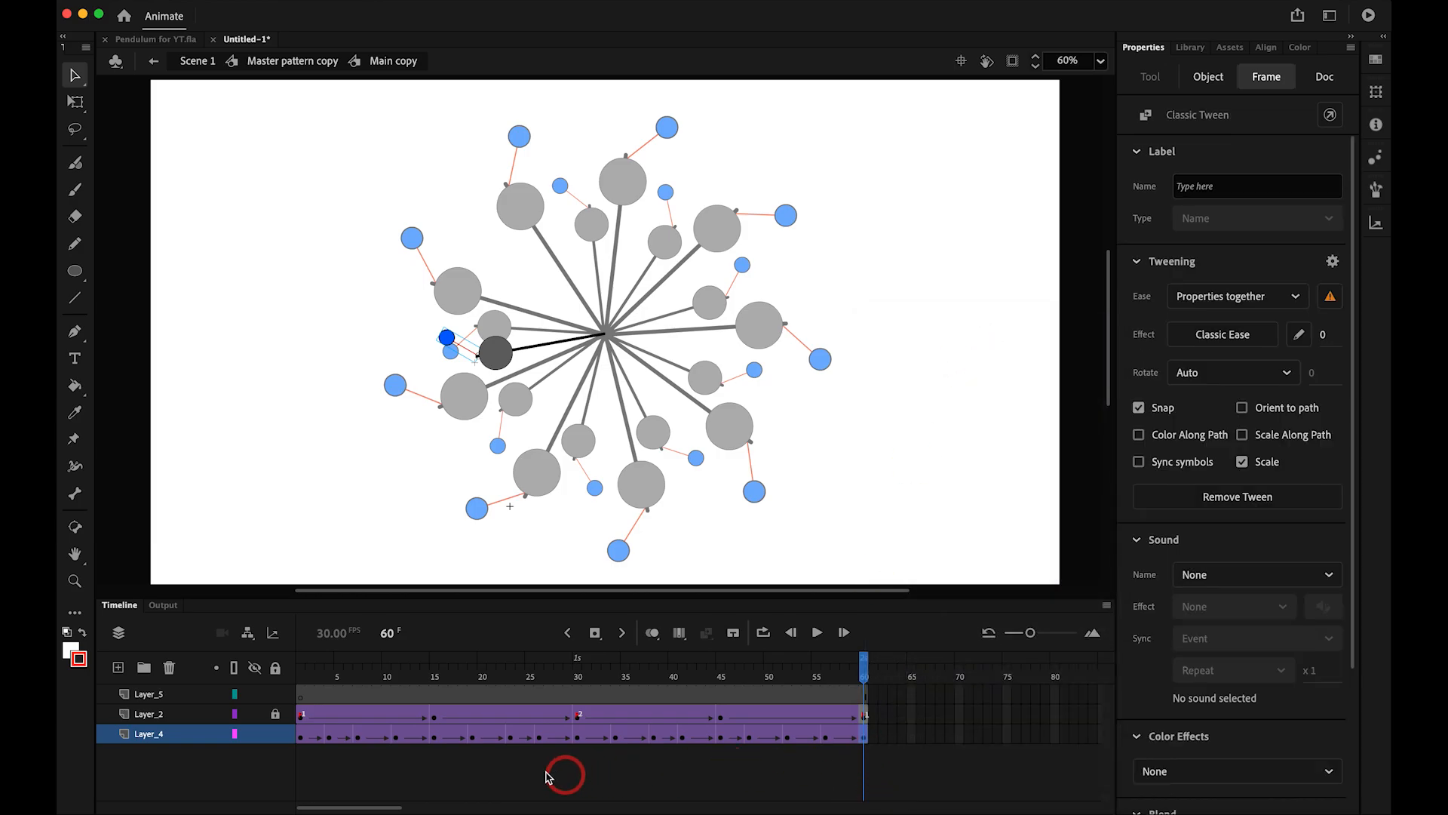
- Turn on Sync symbols for all the classic tweens on Layer_4 and go back to frame 1
left_click(322, 739)
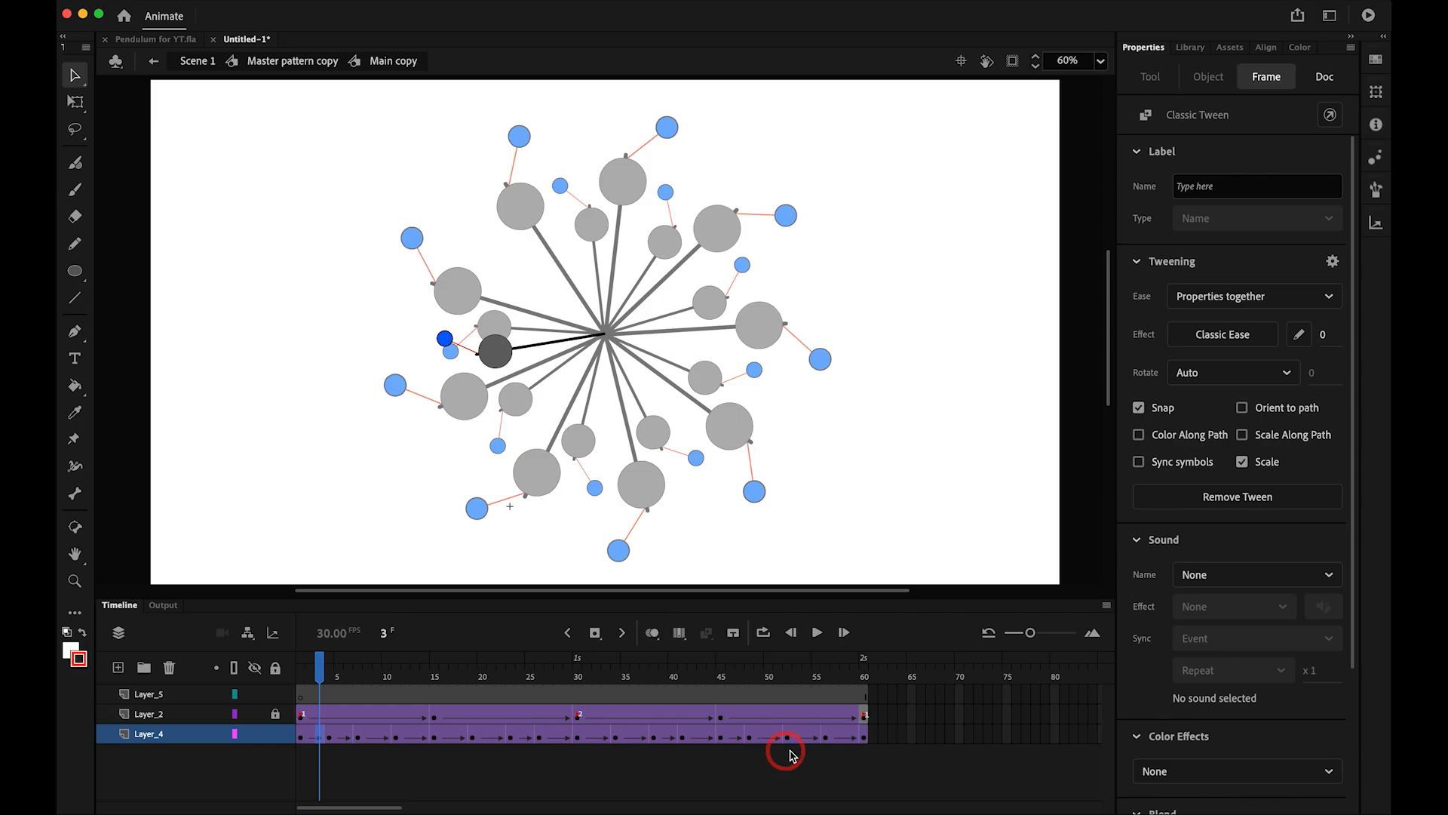
left_click(863, 741)
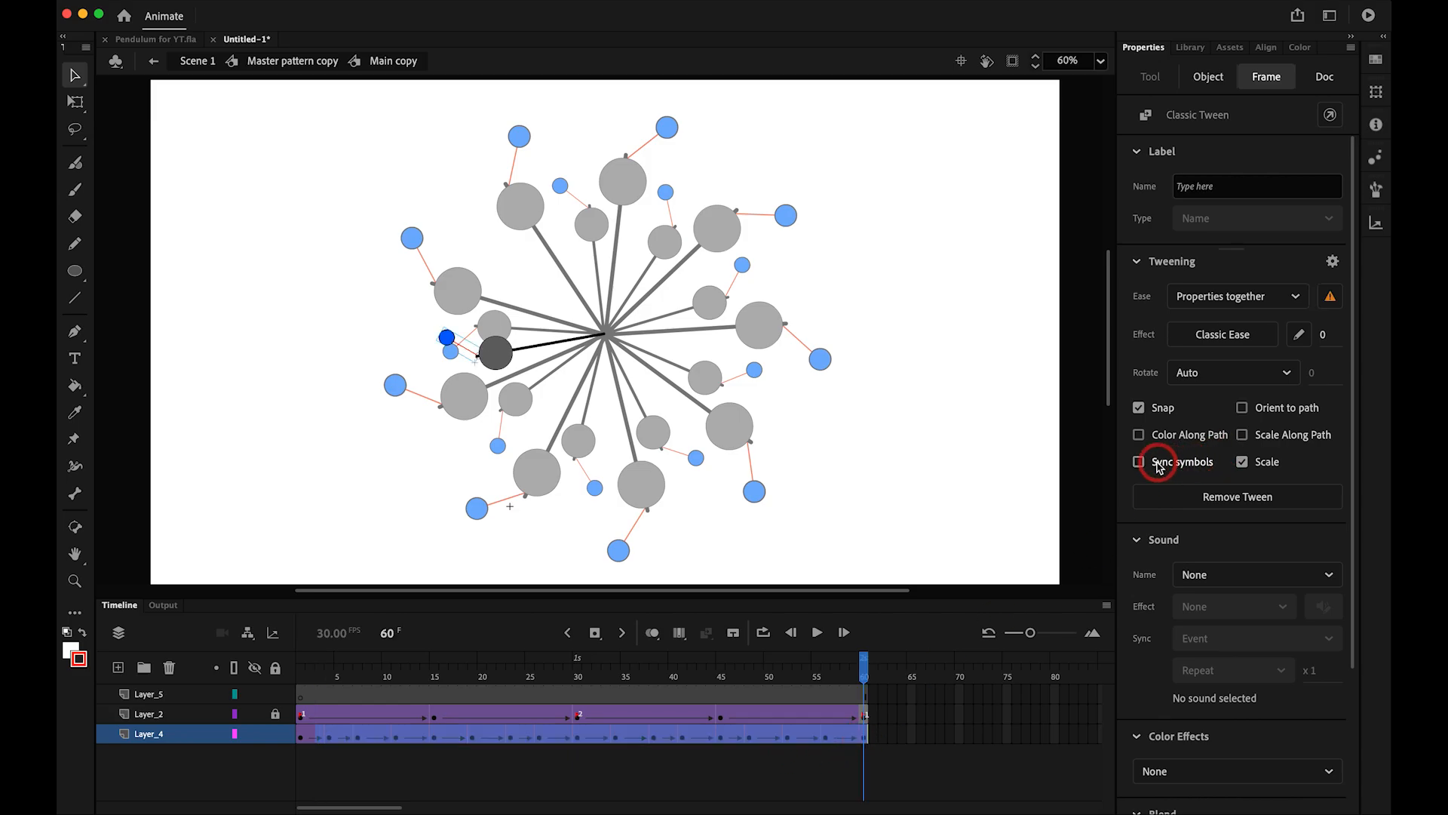
left_click(856, 738)
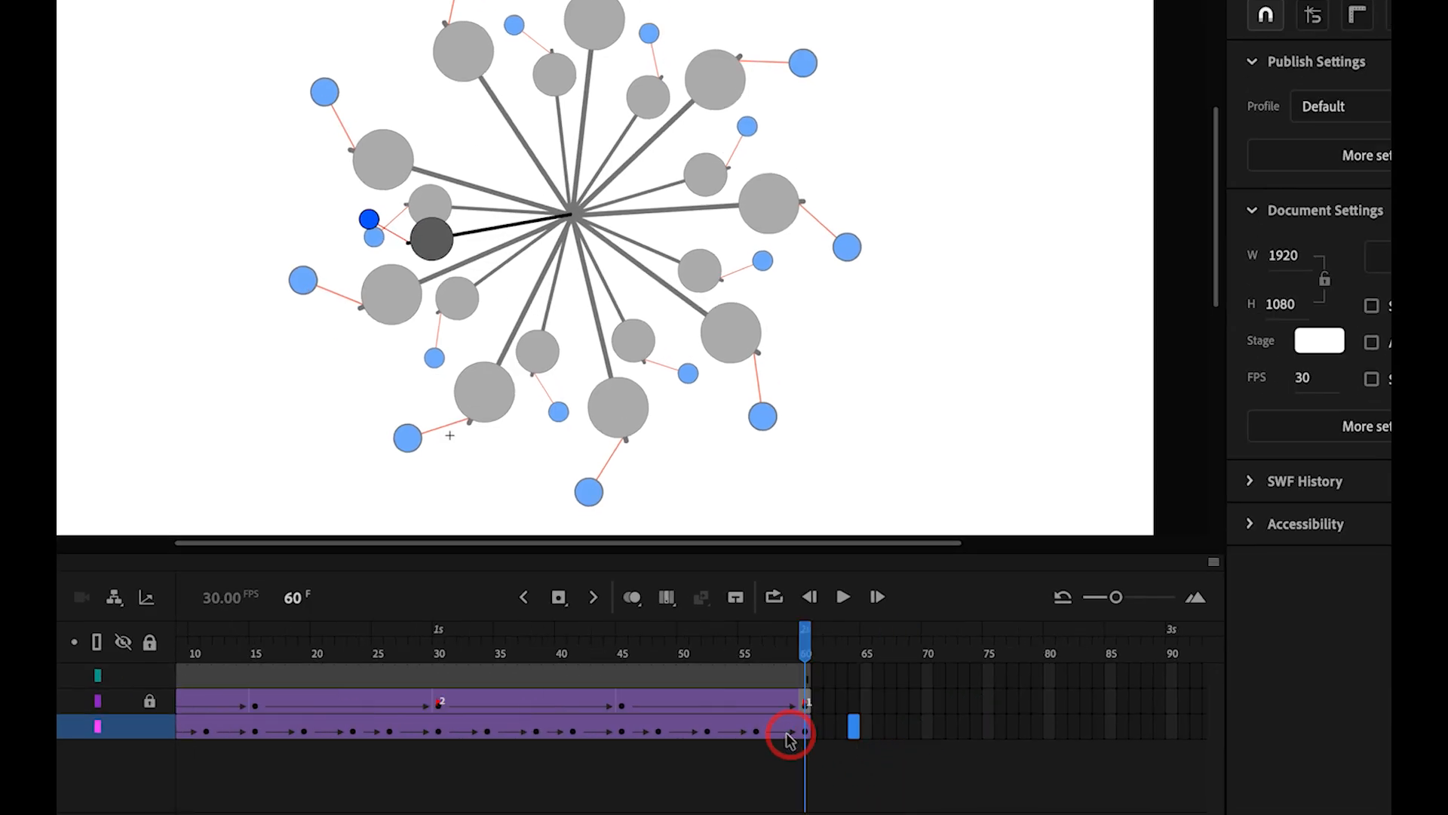
scroll(736, 738, "left", 3)
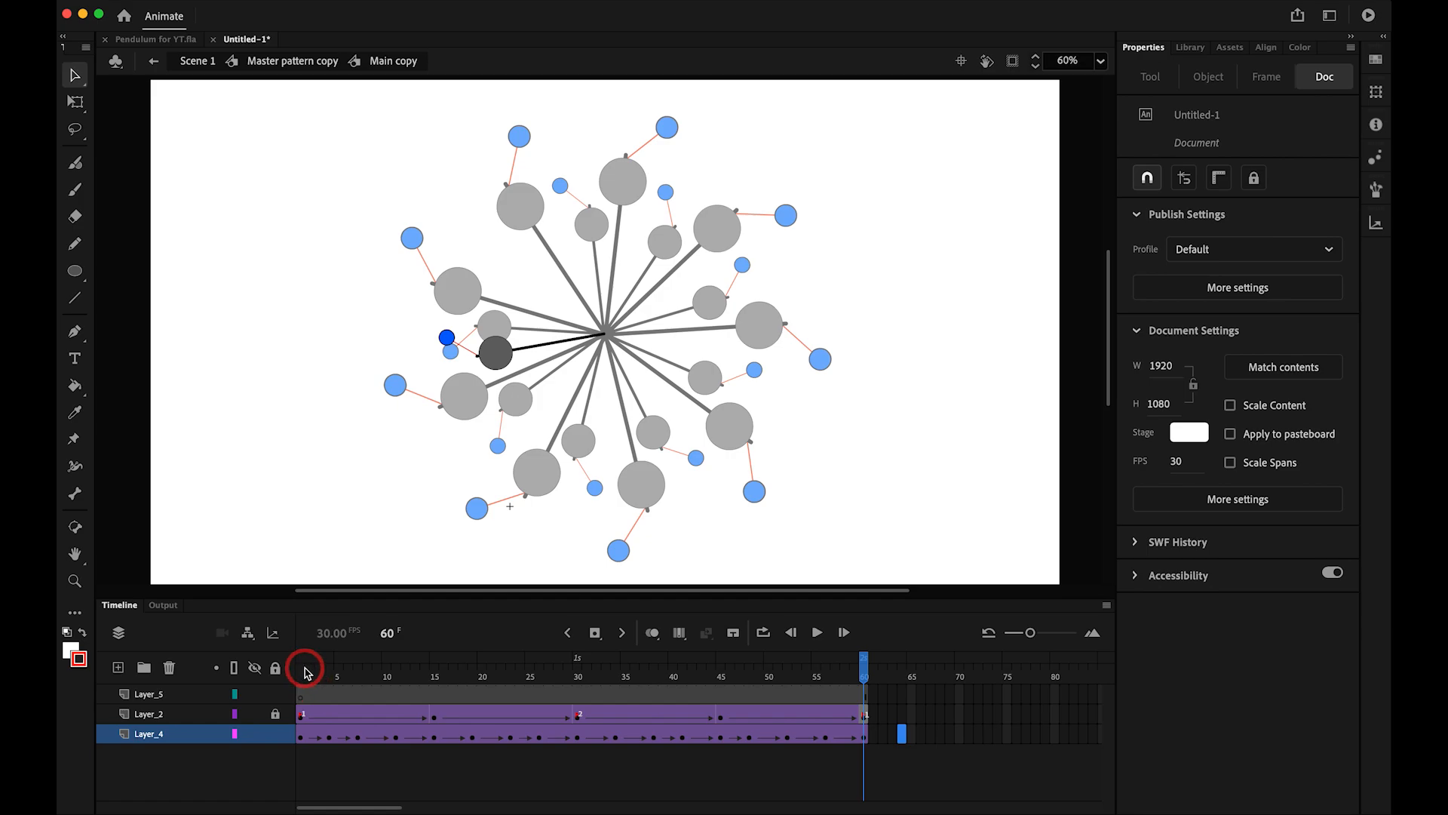
left_click(301, 673)
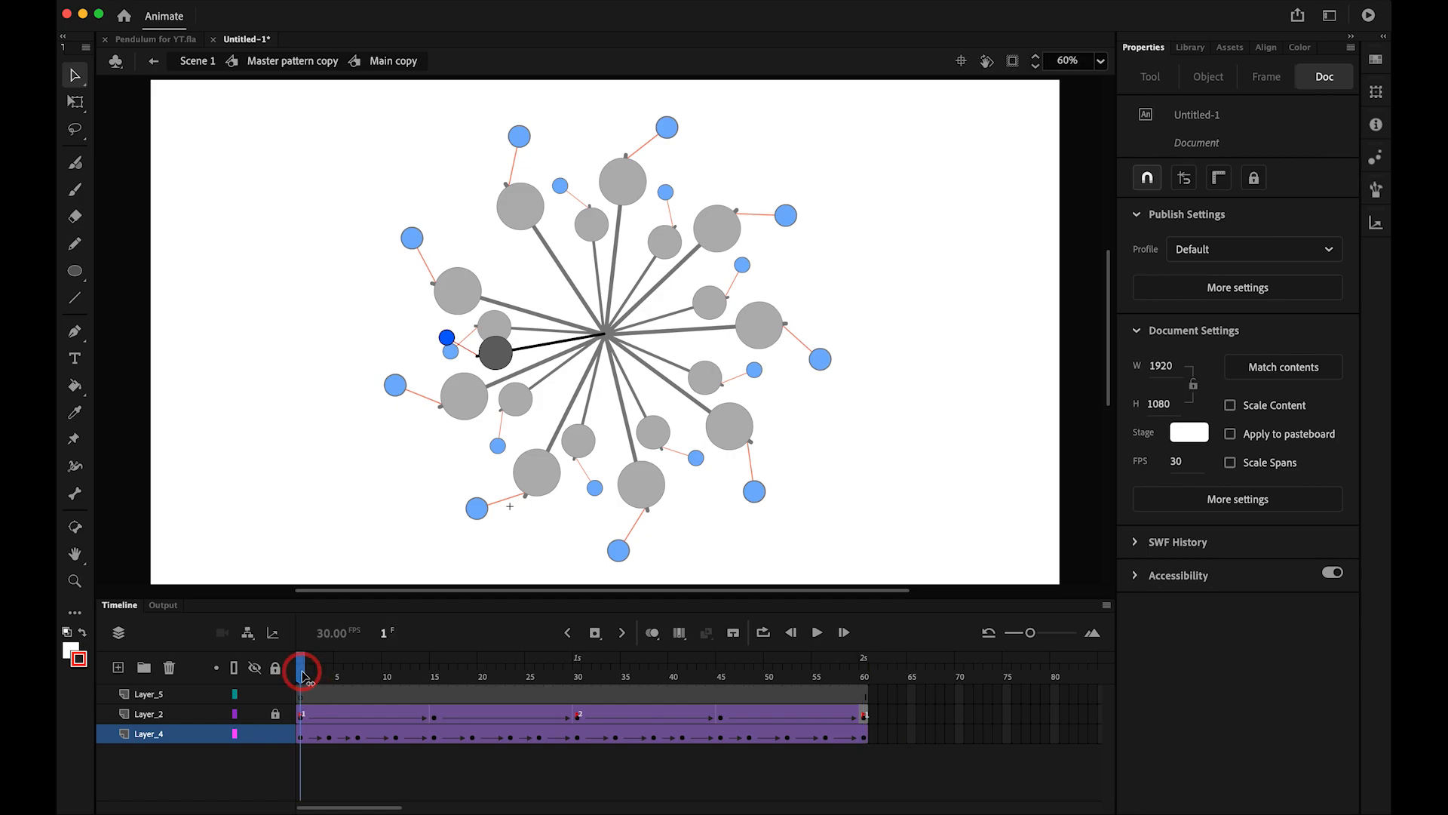
- Check the Sync symbols setting of the Layer_4 tweens at frames 2 and 9
left_click(313, 739)
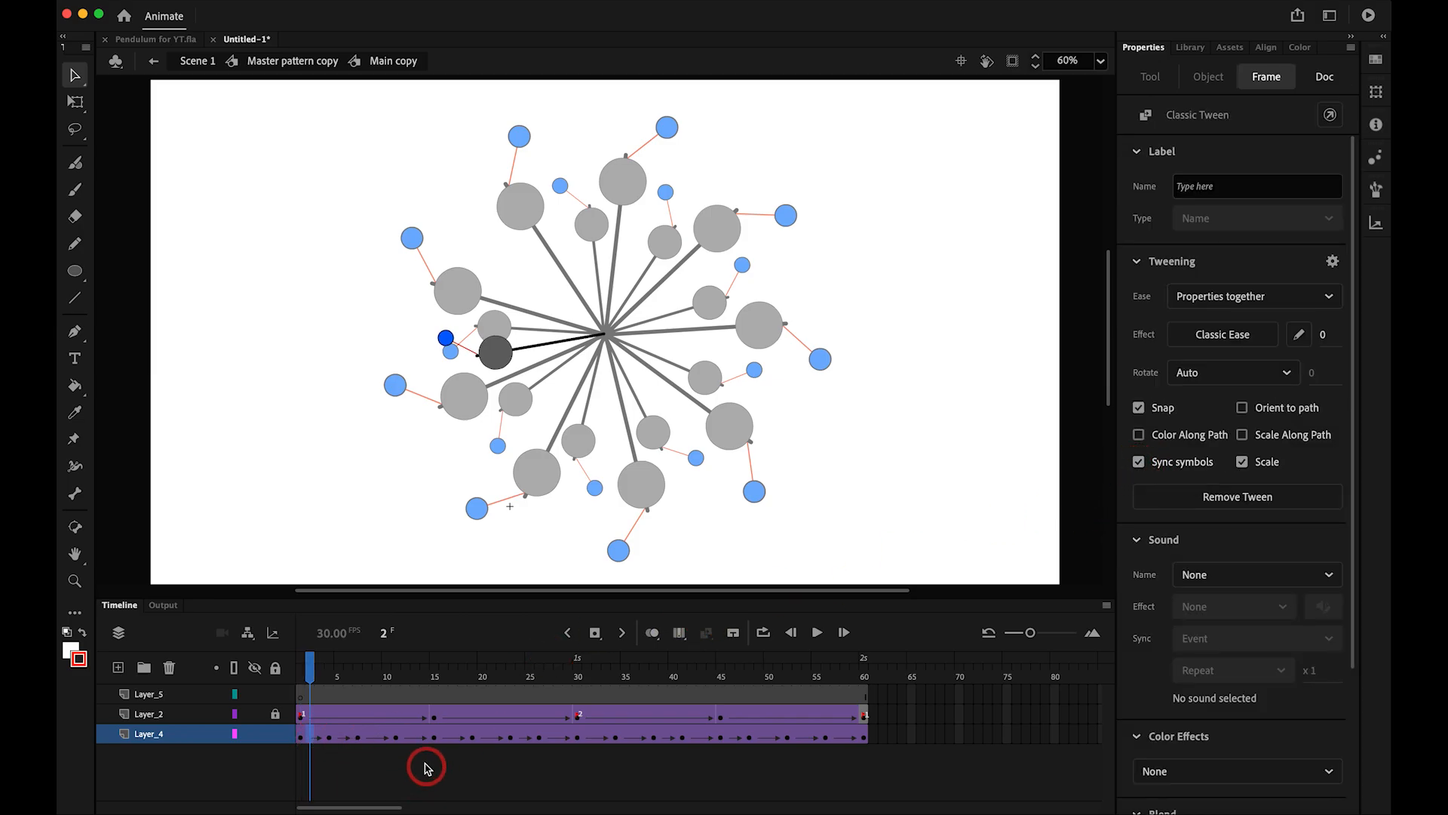
left_click(373, 739)
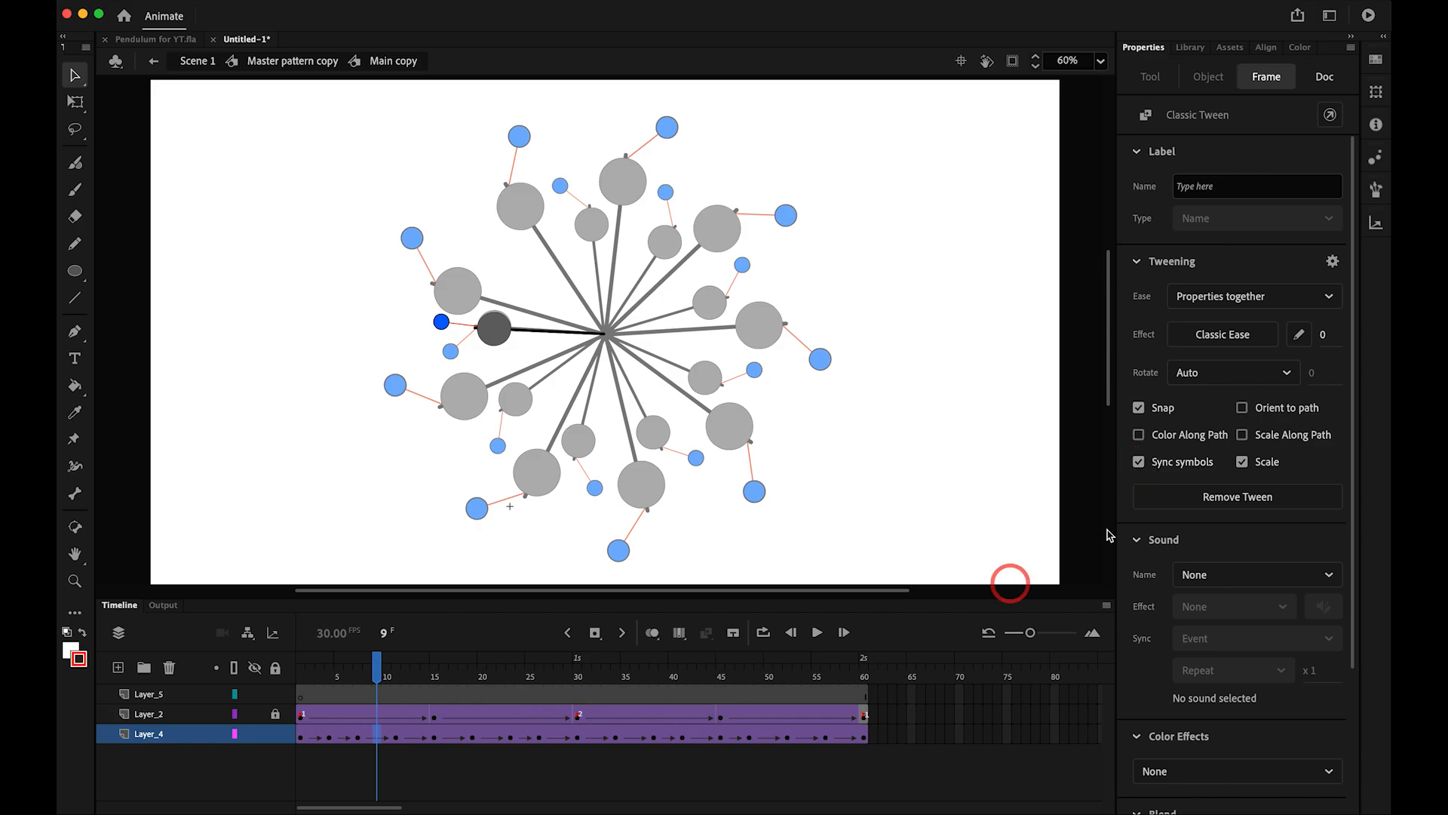
left_click_drag(317, 682, 300, 673)
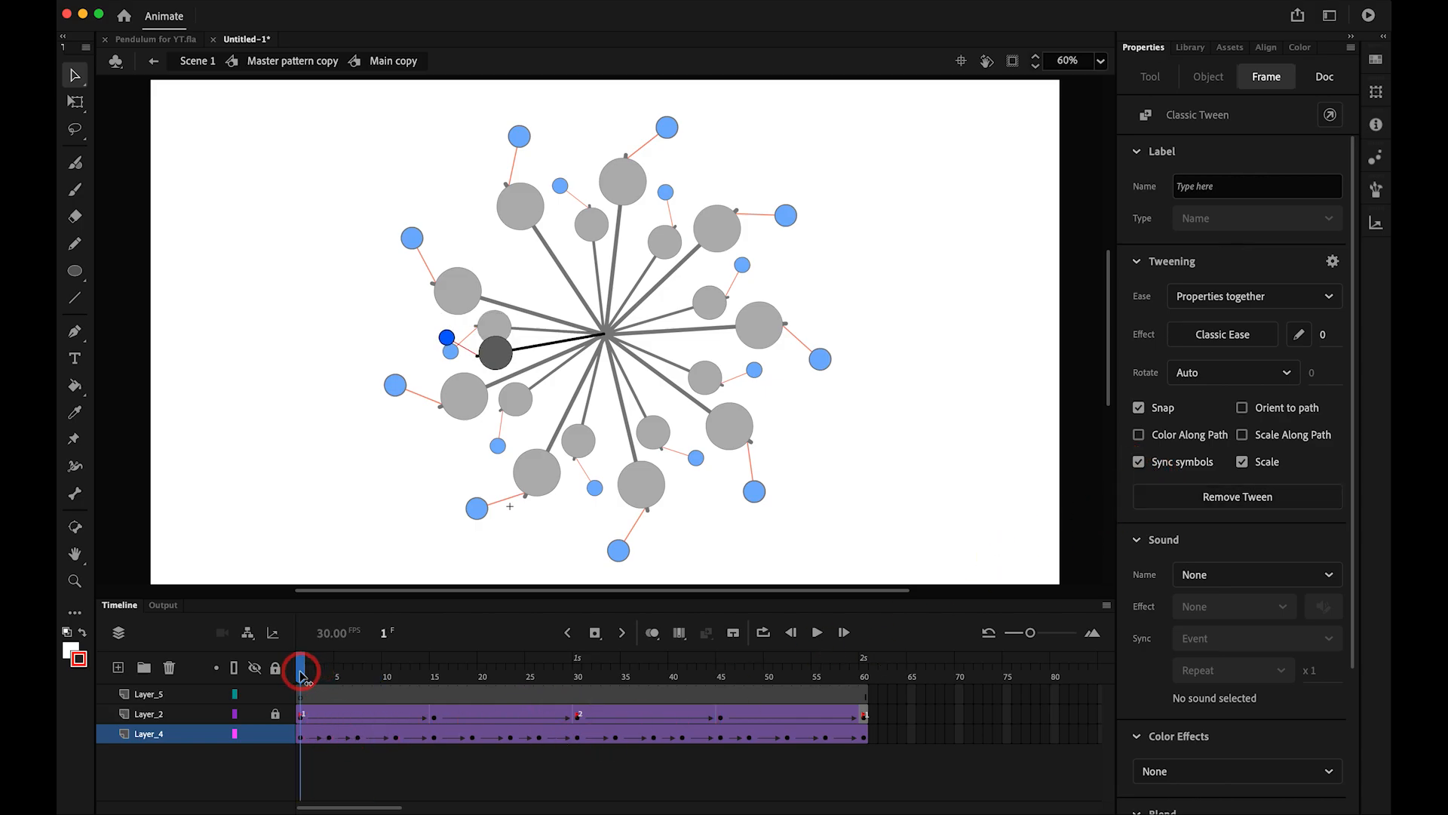
left_click(298, 730)
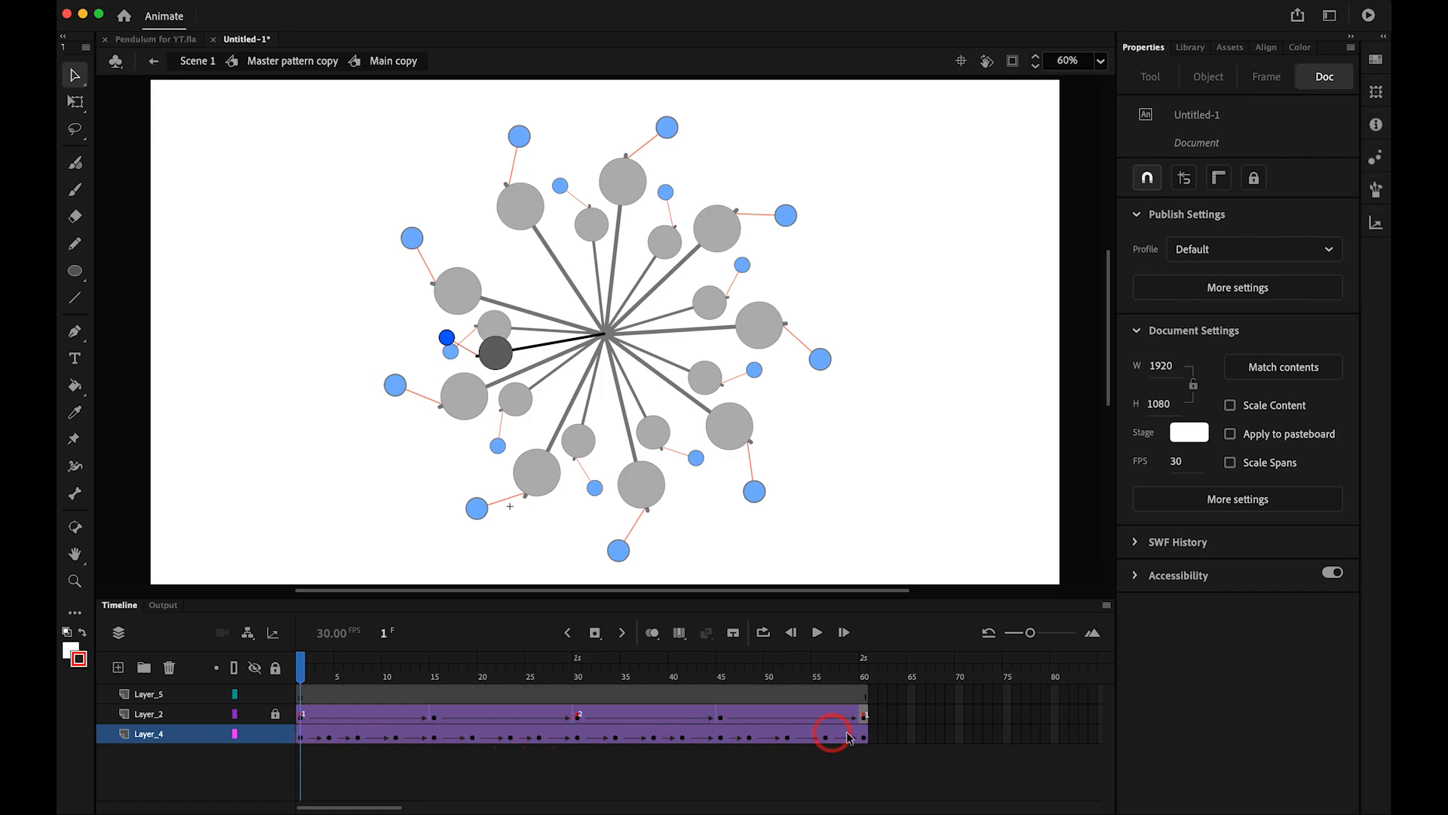
left_click(678, 634)
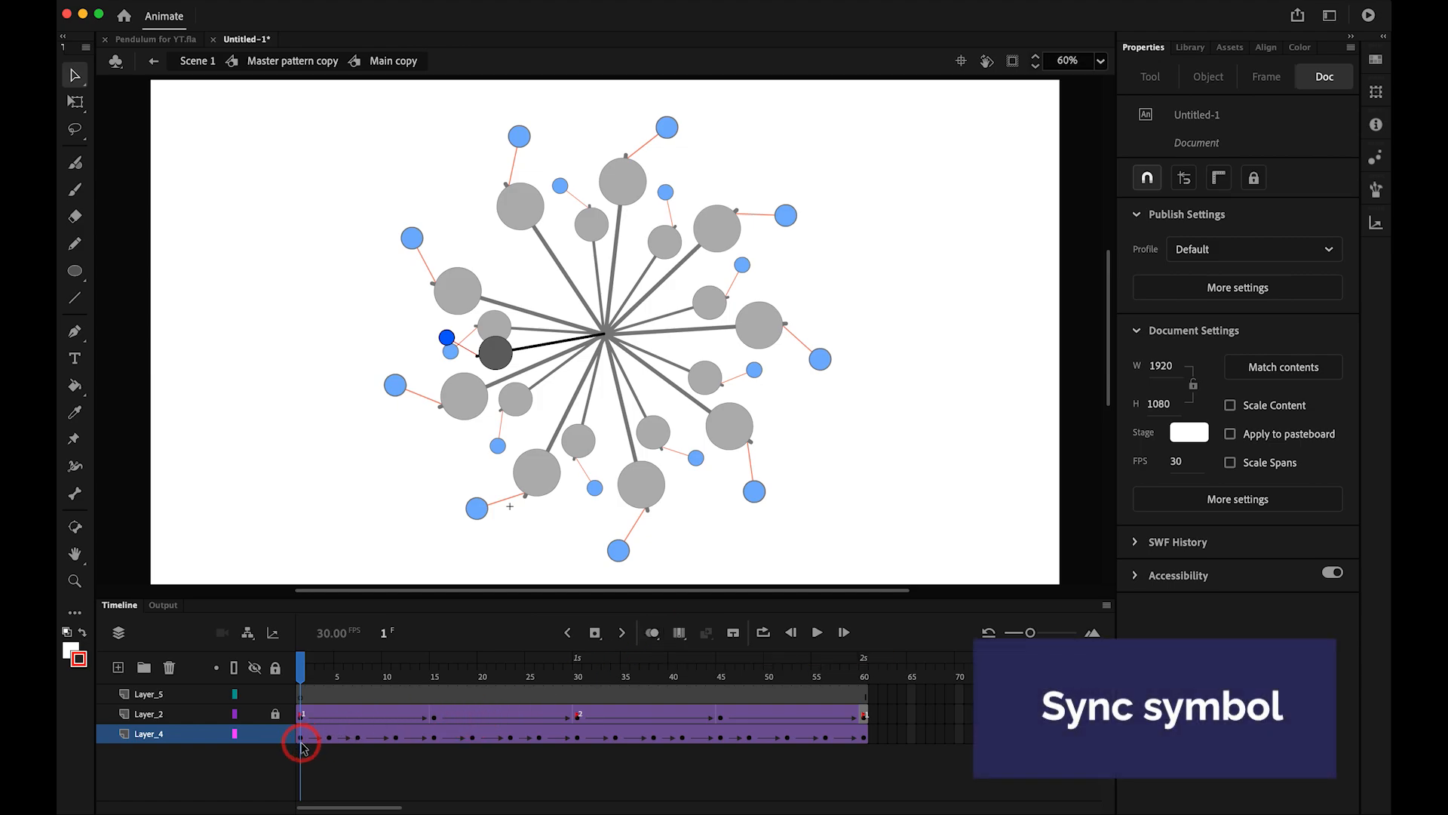
- Delete the red line from the group inside 2nd P copy, keeping the blue ball, and return to Main copy
double_click(447, 337)
left_click(469, 377)
double_click(467, 351)
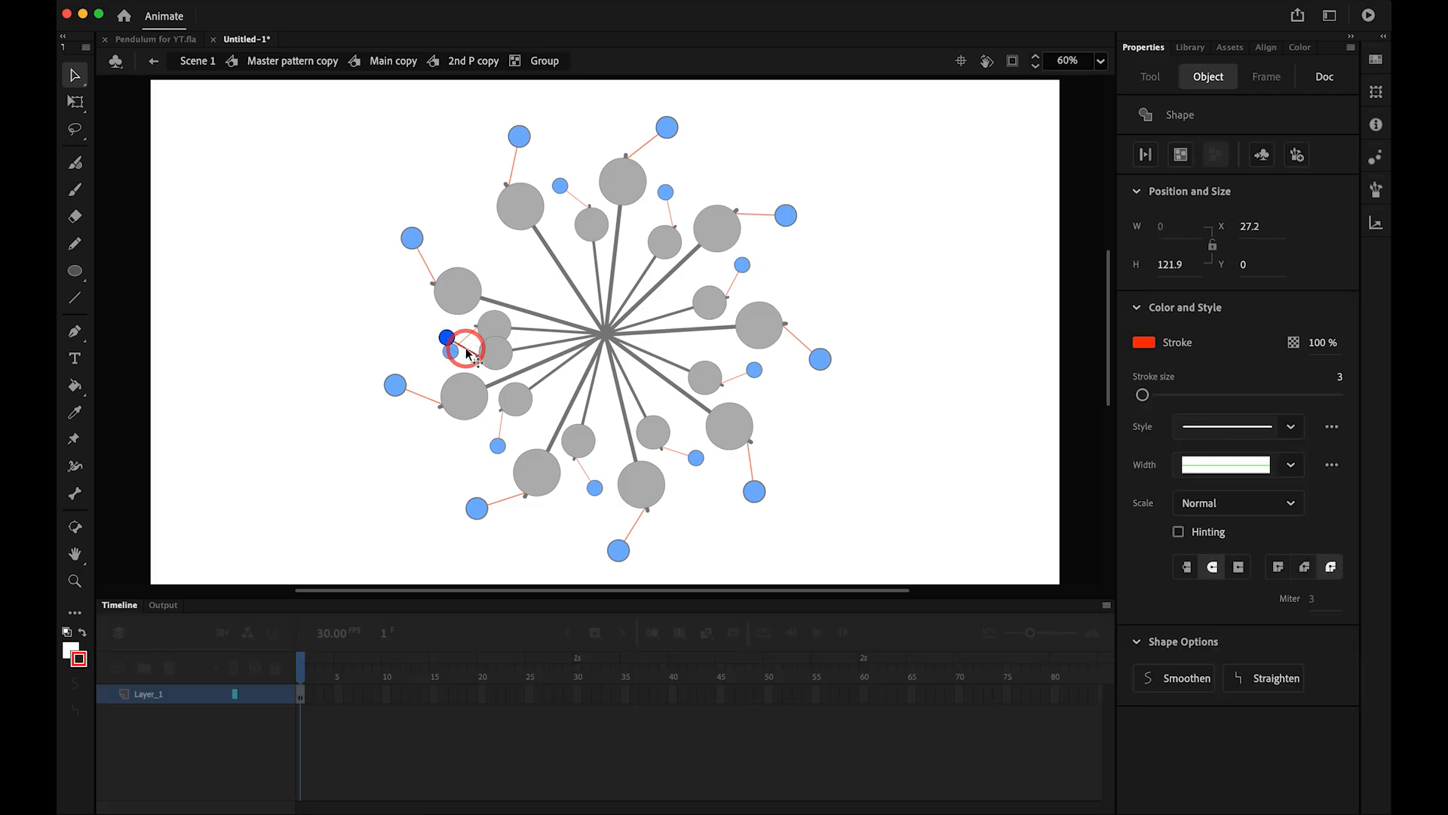
left_click(445, 414)
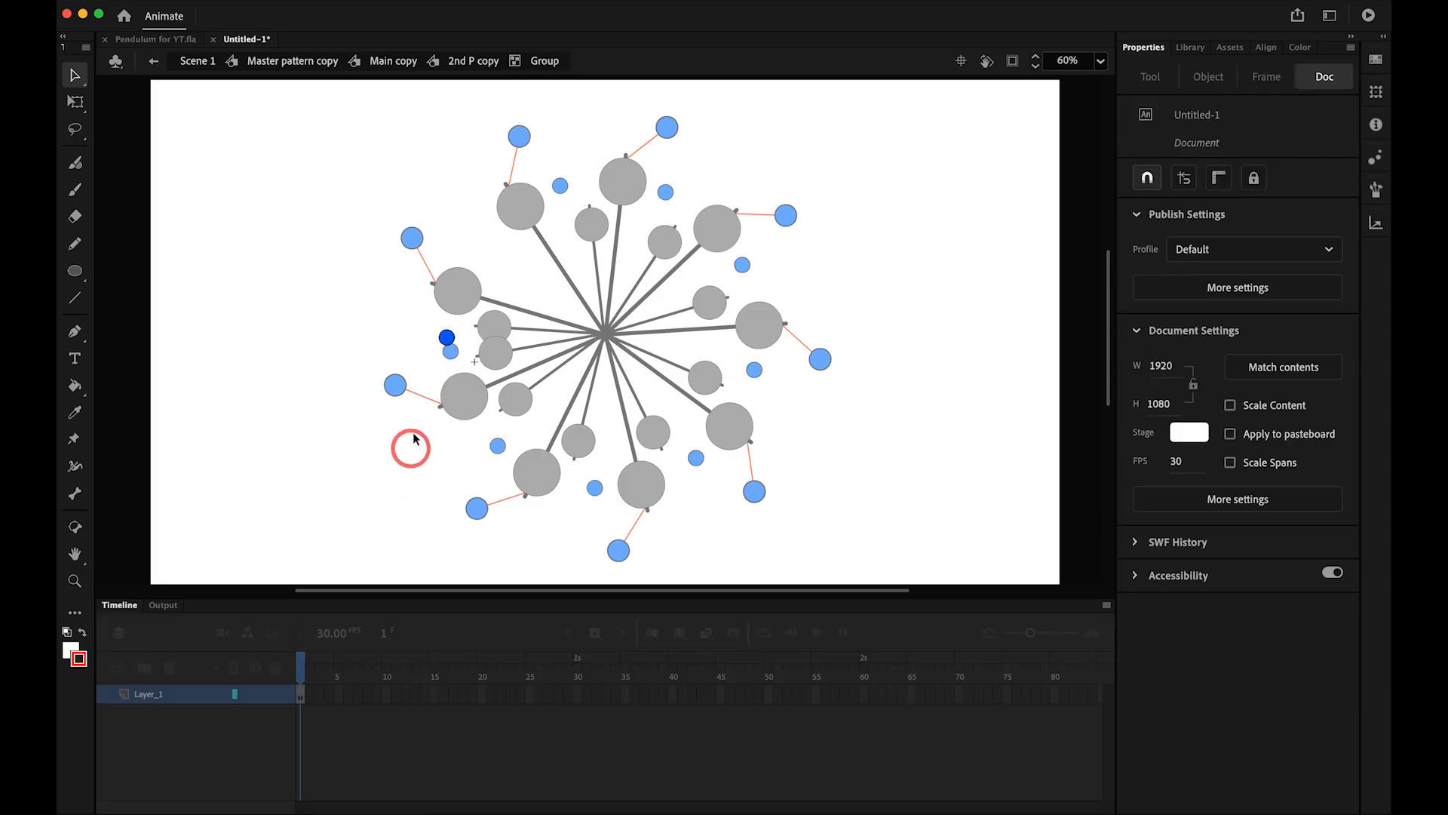
scroll(453, 332, "left", 3)
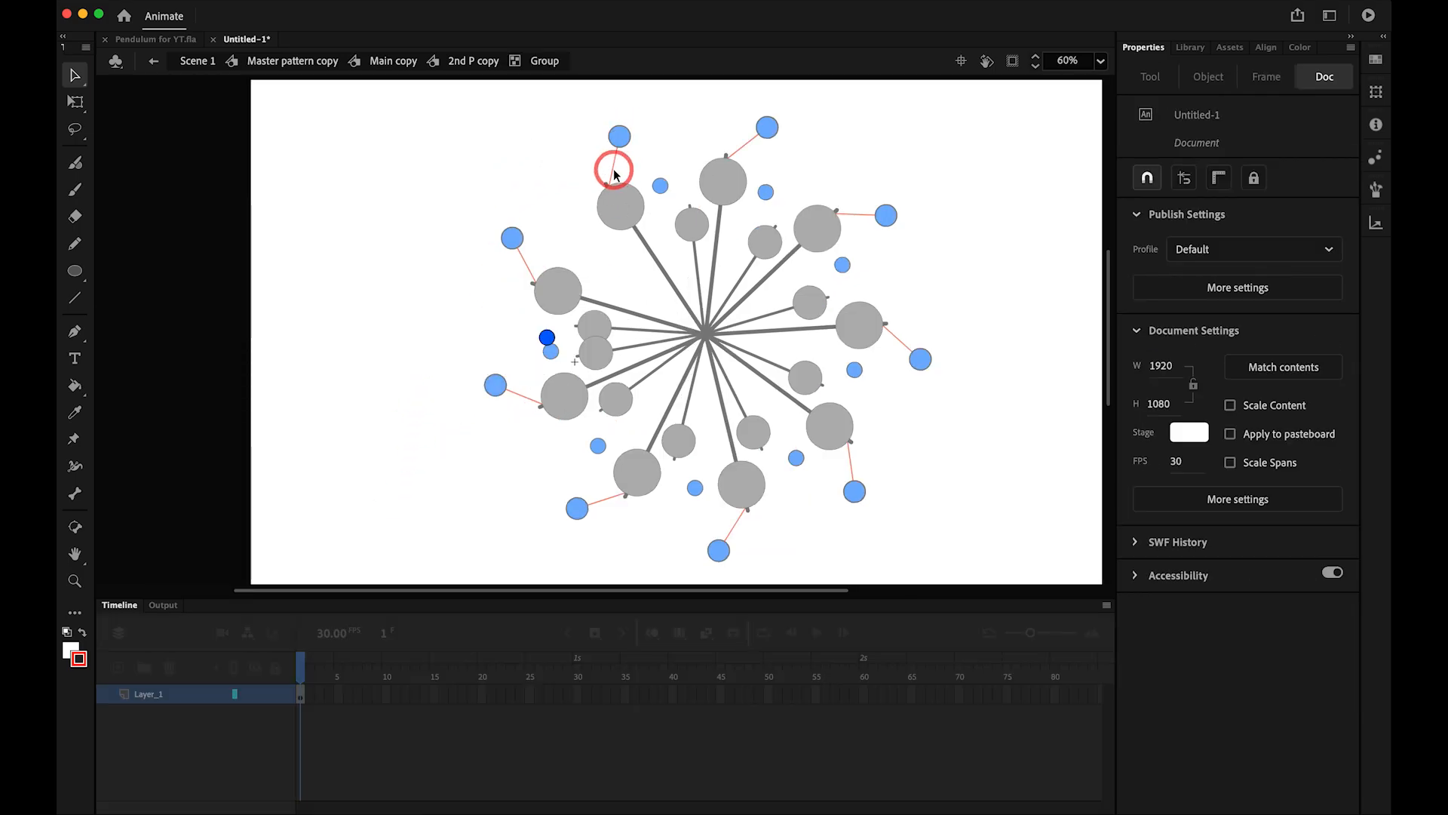
left_click(483, 67)
left_click(401, 64)
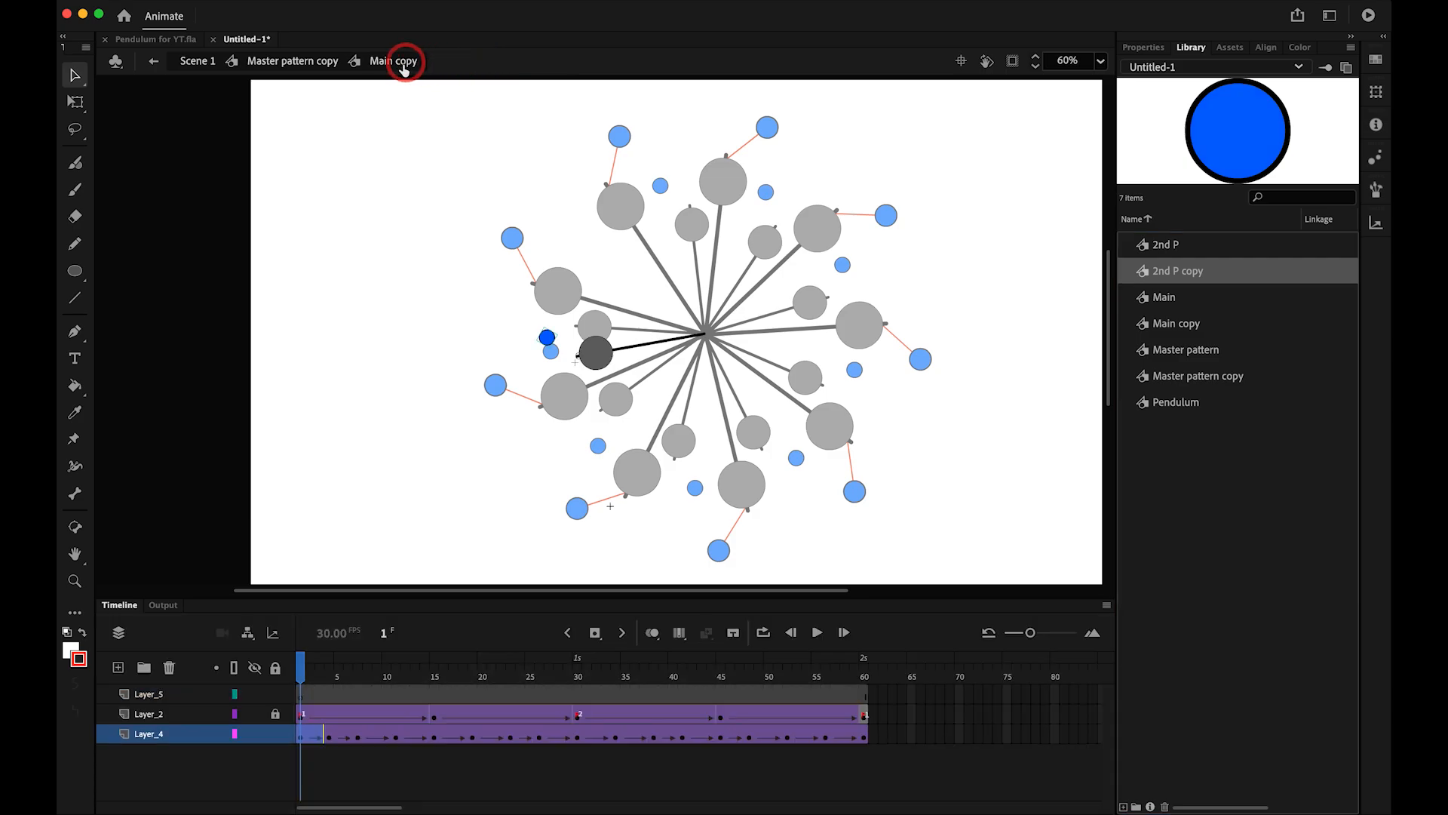
- Add a new layer above Layer_4 and duplicate all of Layer_4's frames onto it
left_click_drag(313, 669, 924, 705)
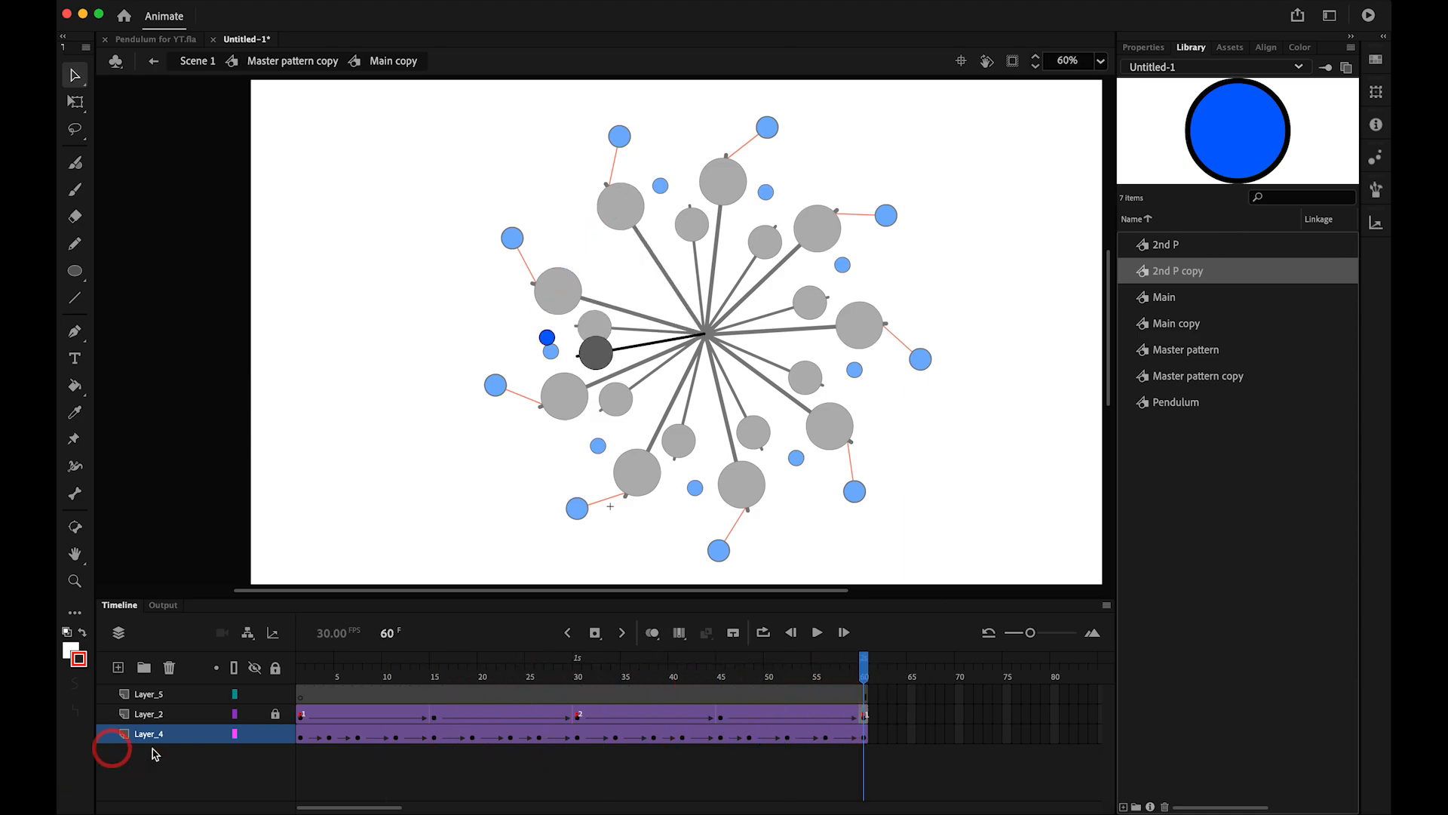
left_click(118, 667)
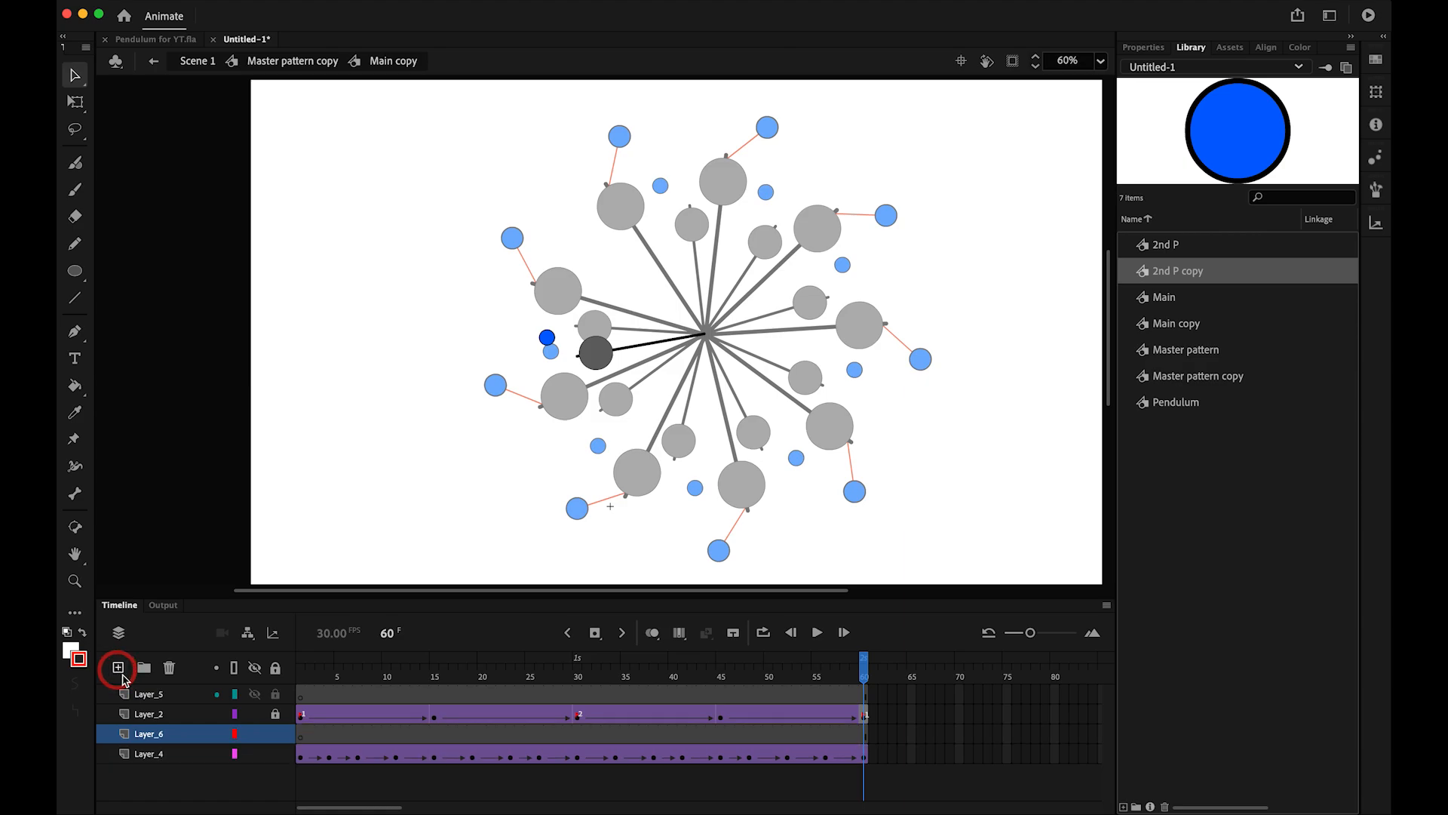
left_click(318, 763)
left_click_drag(318, 764, 318, 736)
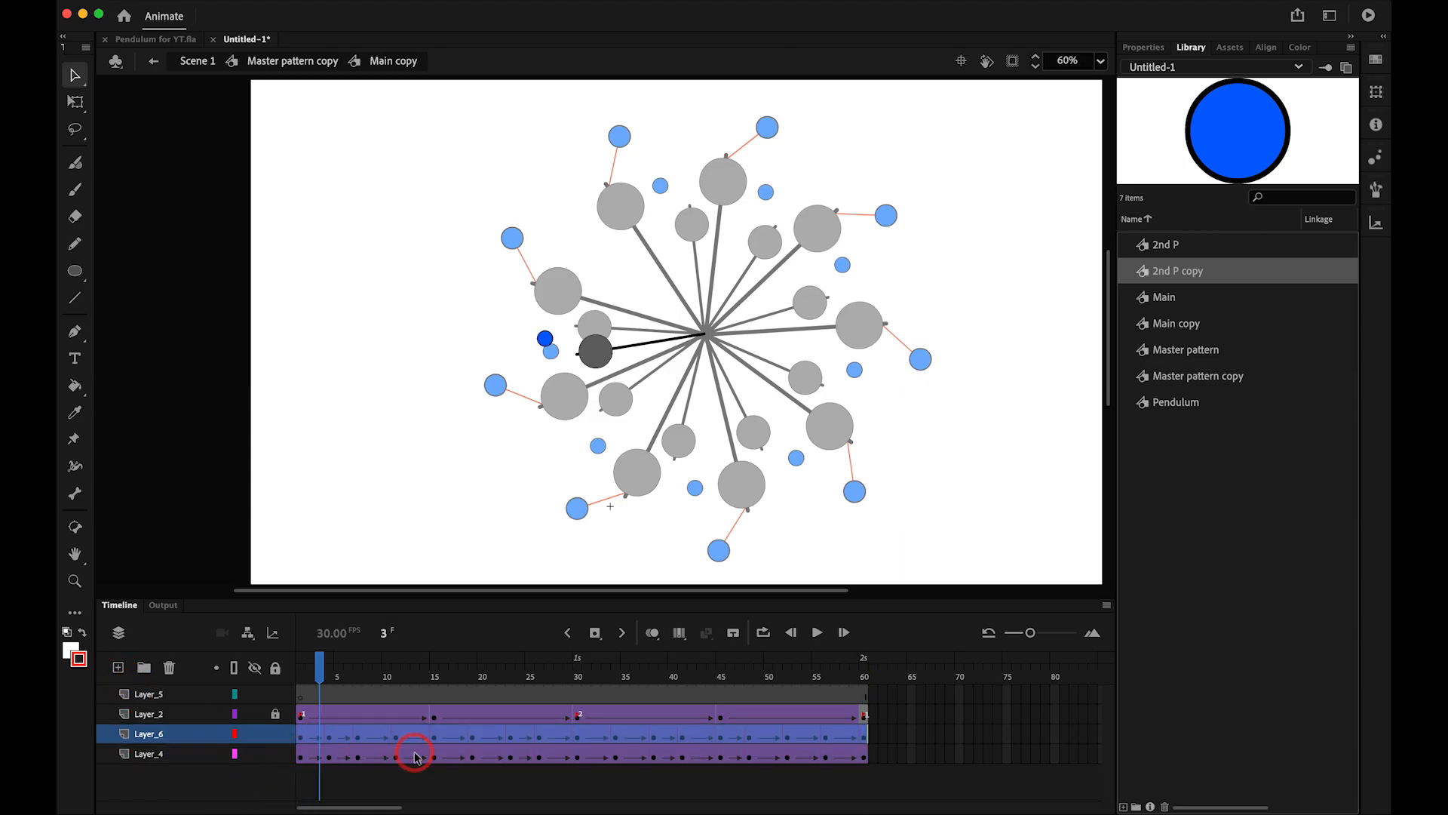
- Lock every layer except Layer_6 and scale its blue balls to 80% twice across all frames at once
left_click(275, 667)
left_click(678, 633)
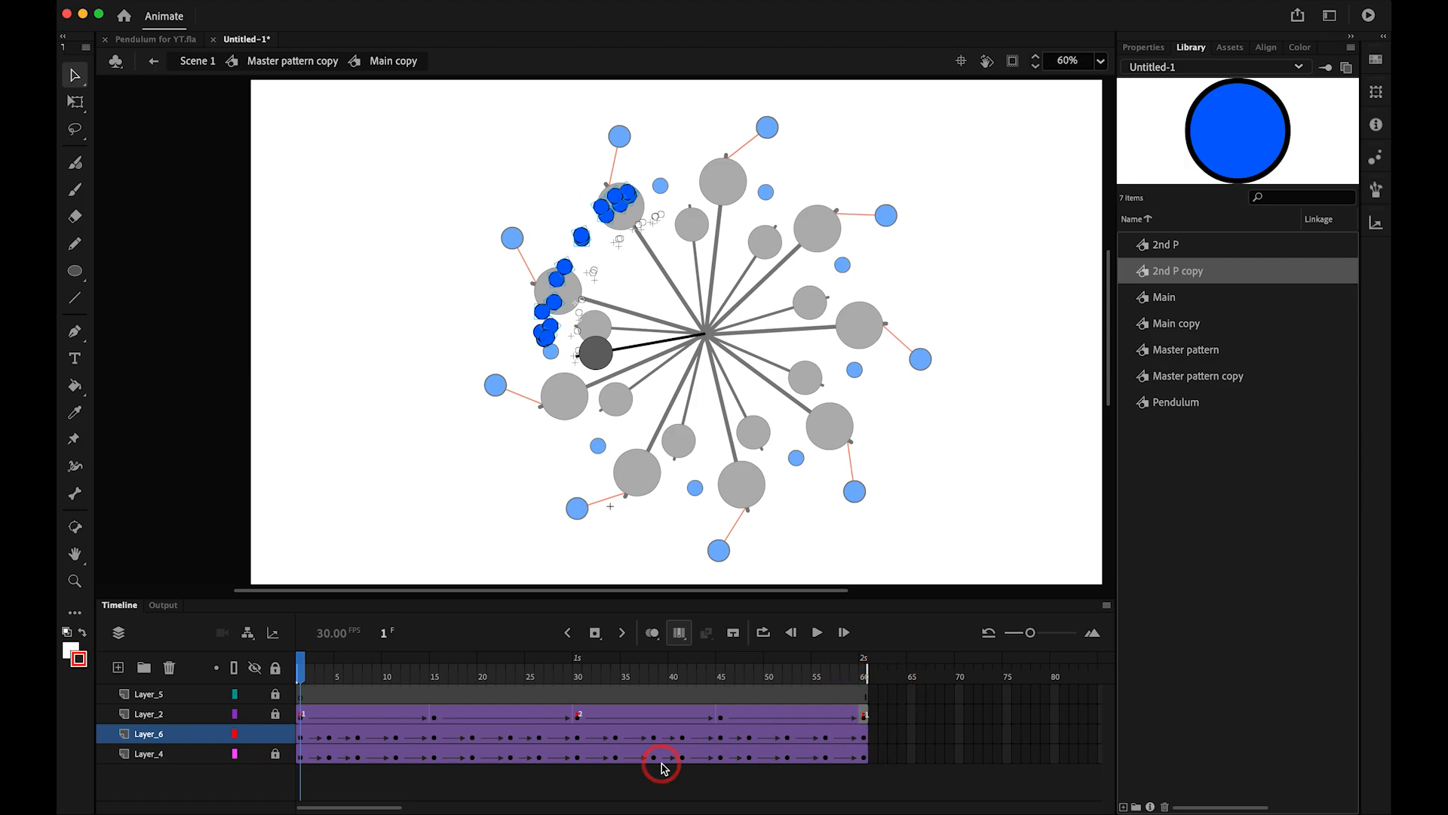
key("super+a")
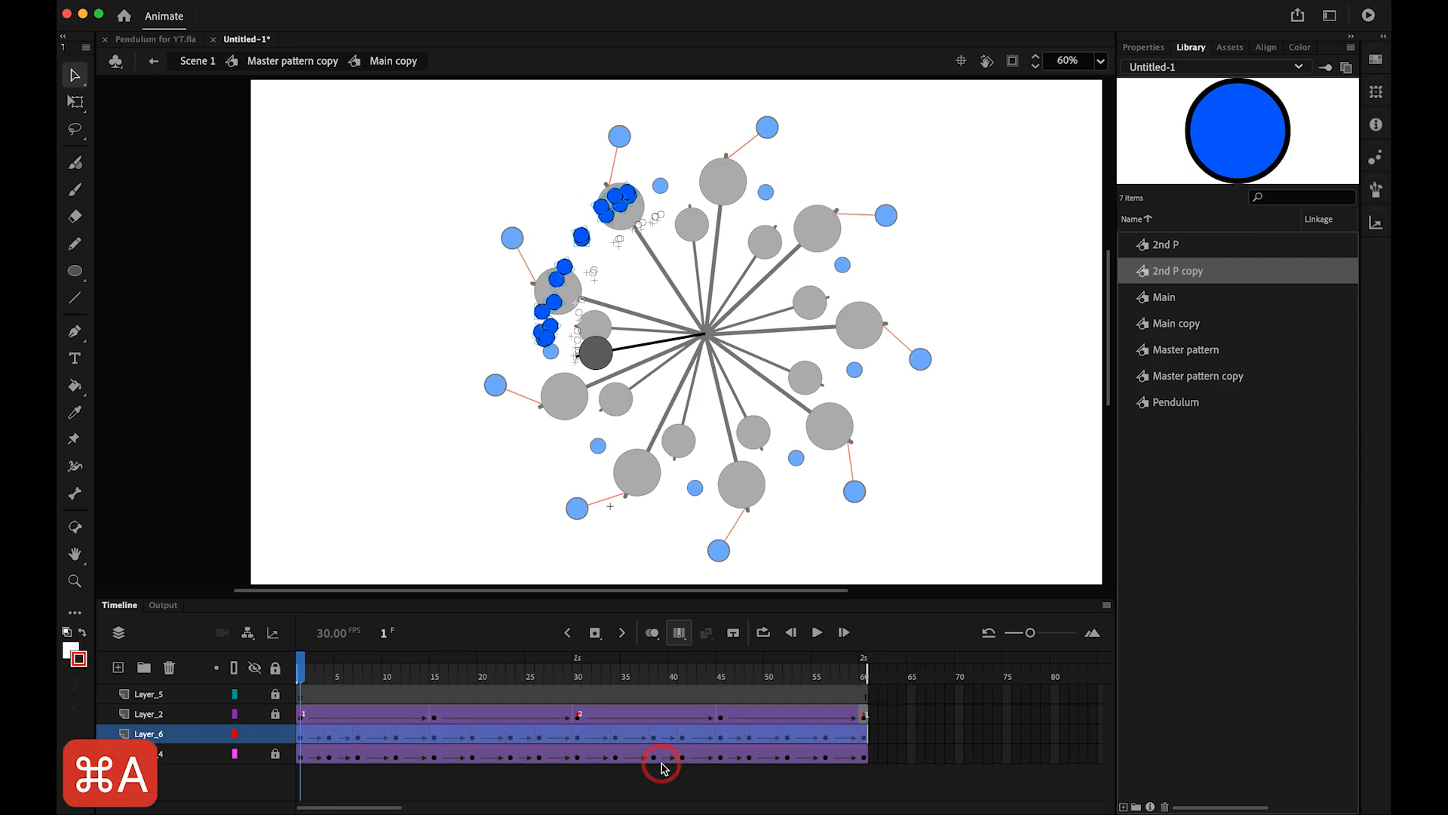
key("super+alt+s")
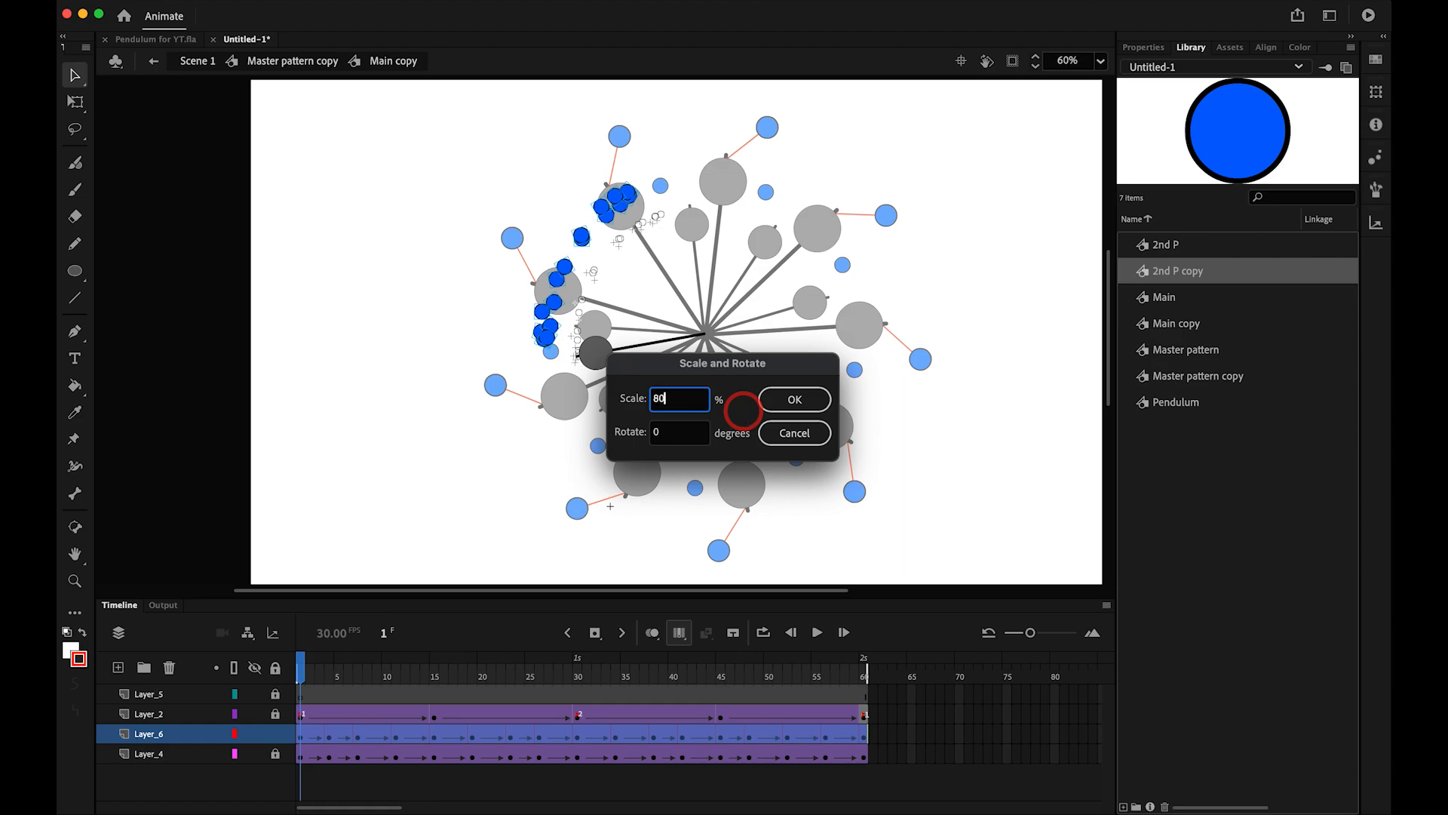
key("Return")
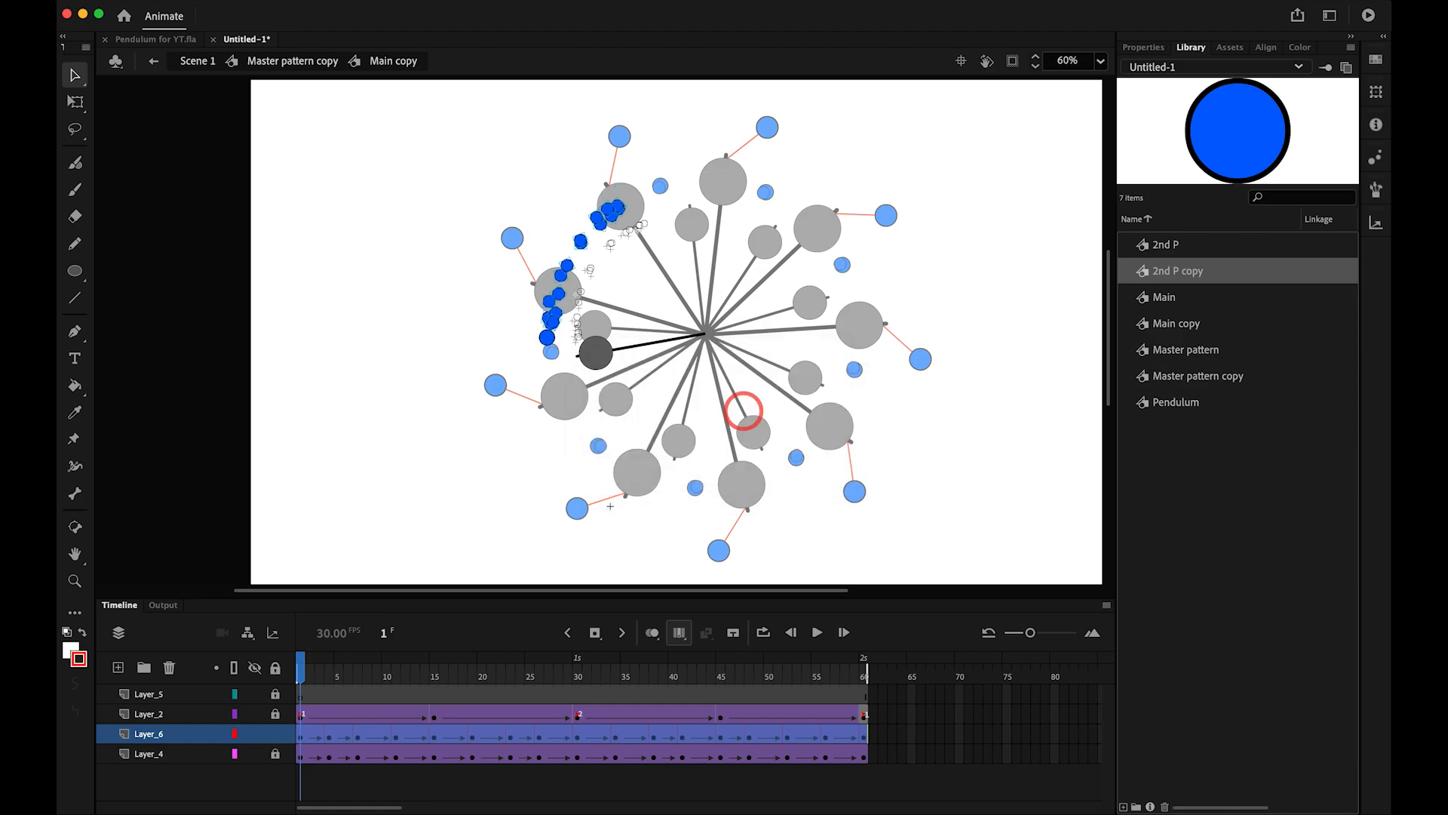
key("super+alt+s")
key("Return")
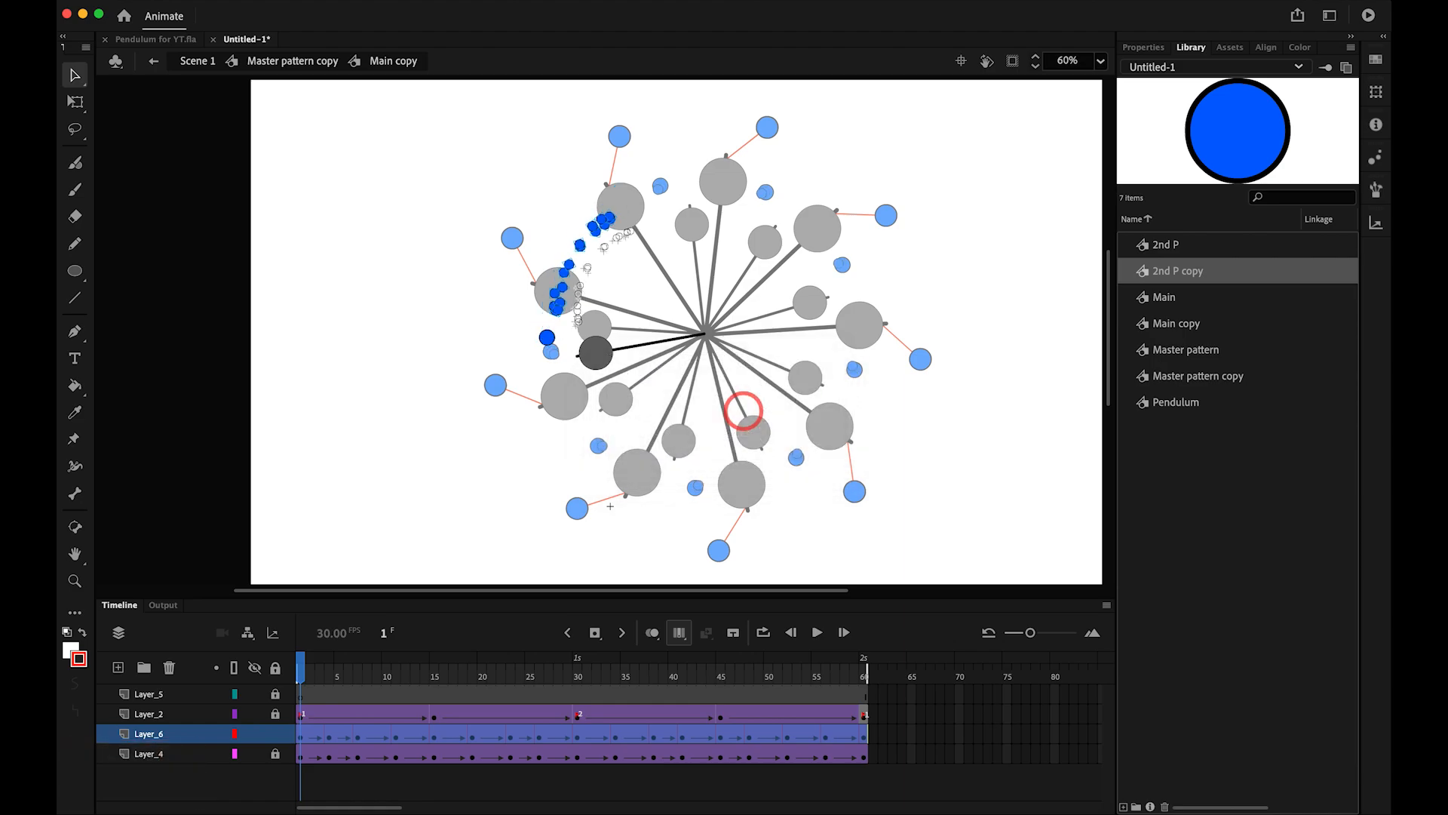
left_click(683, 633)
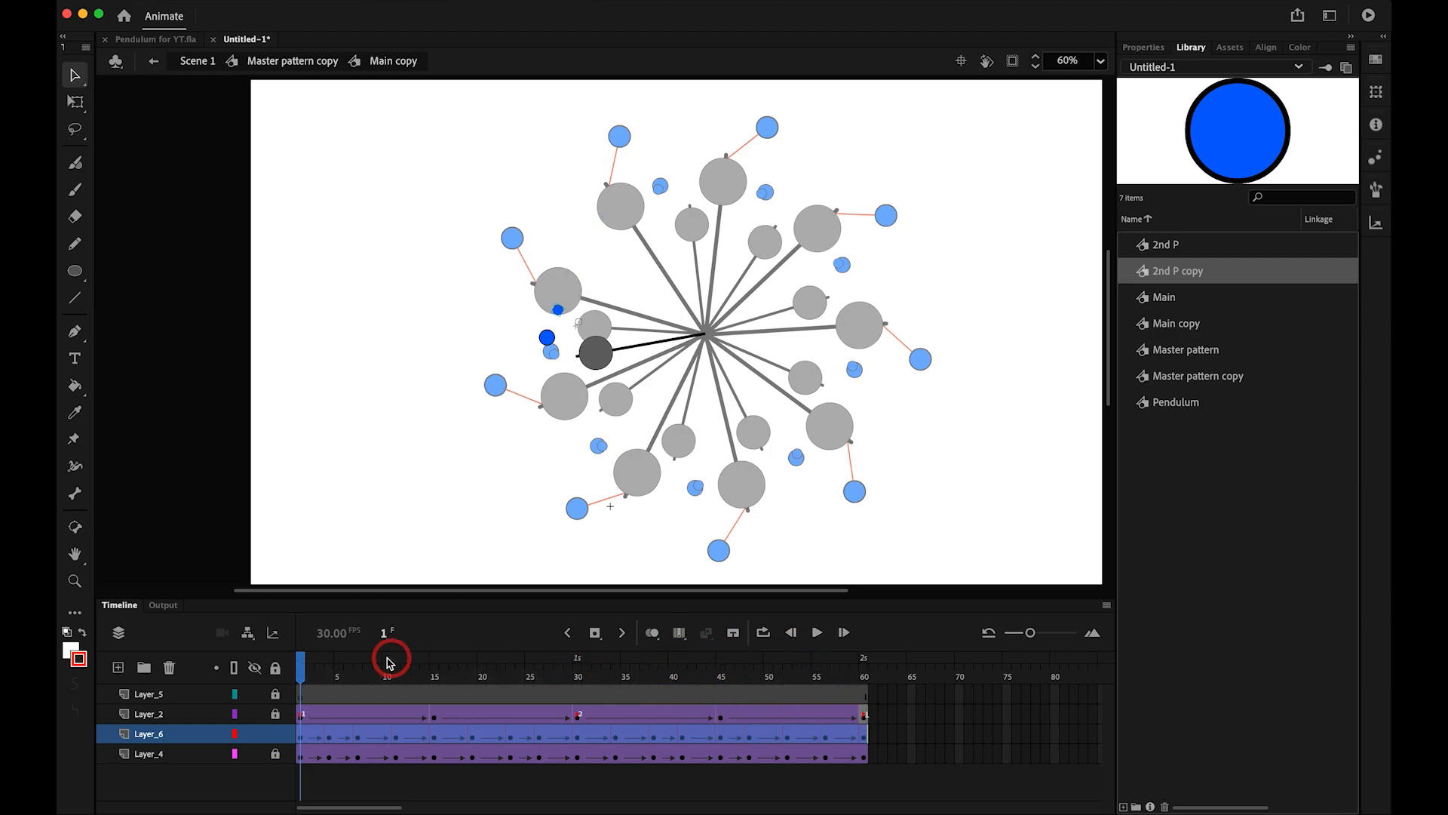
- Play the animation in Main copy, return through Master pattern copy to Scene 1, and play the whole pattern
left_click_drag(312, 670, 279, 669)
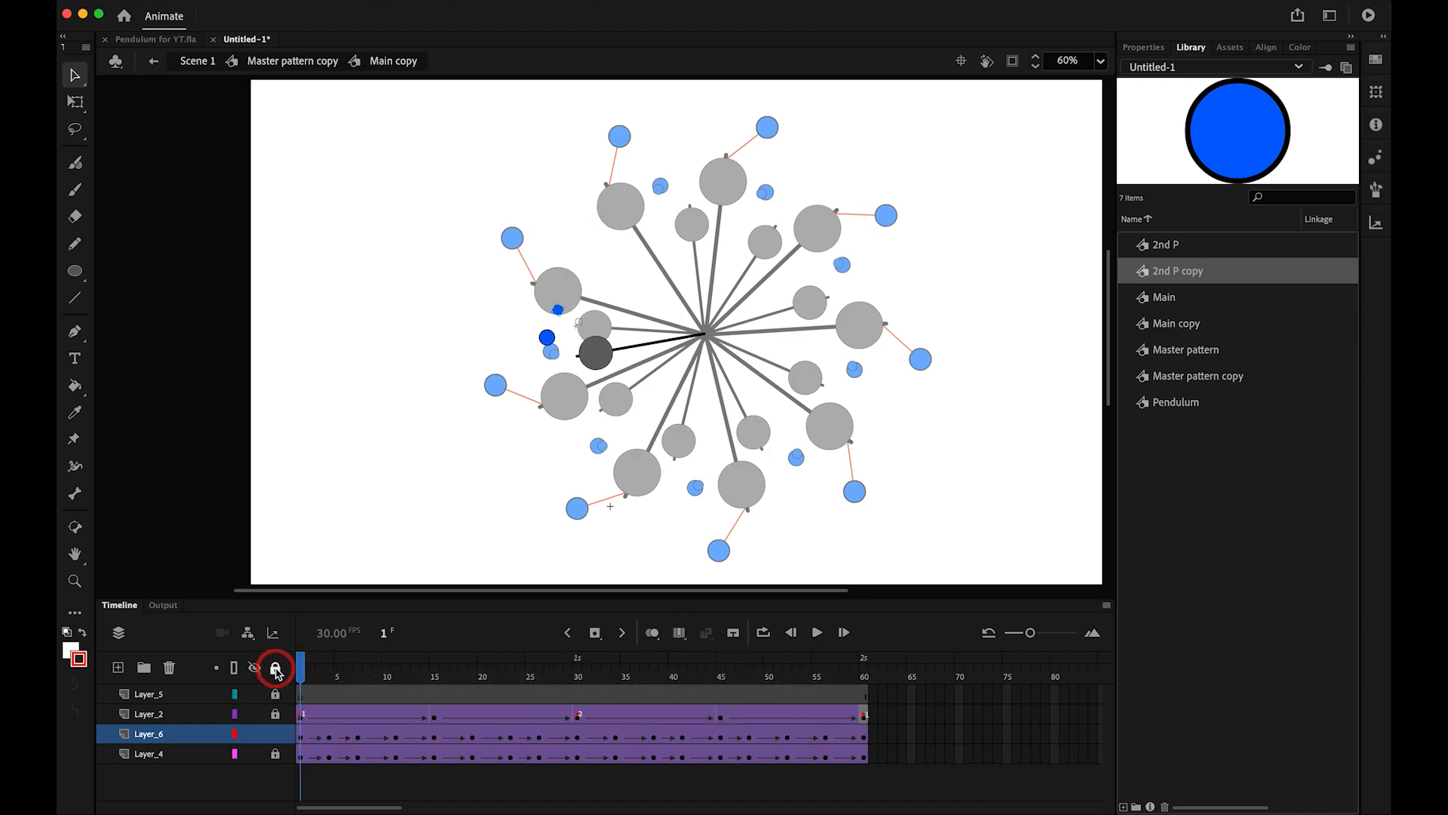
key("Return")
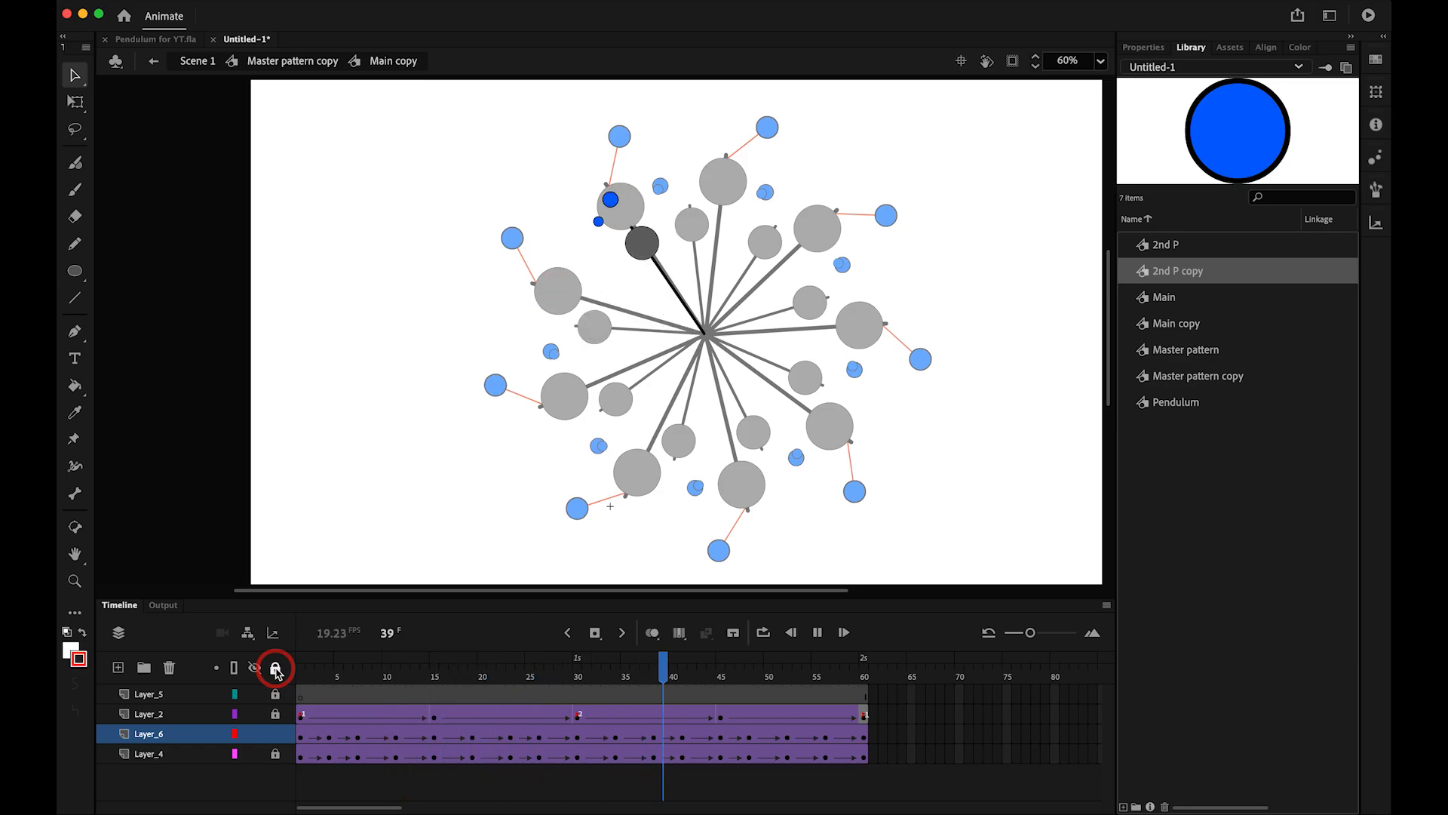
left_click(323, 59)
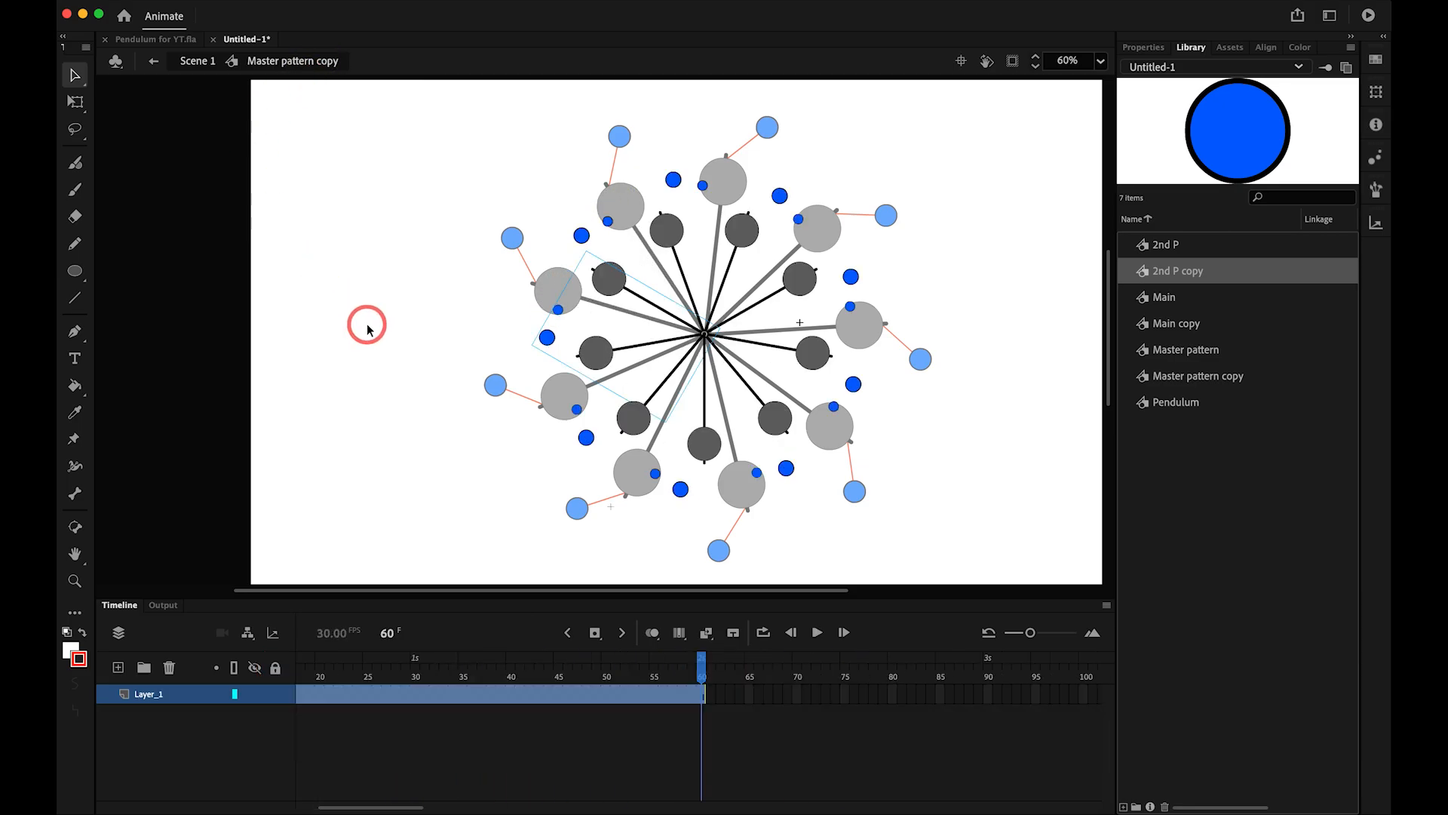
left_click(196, 62)
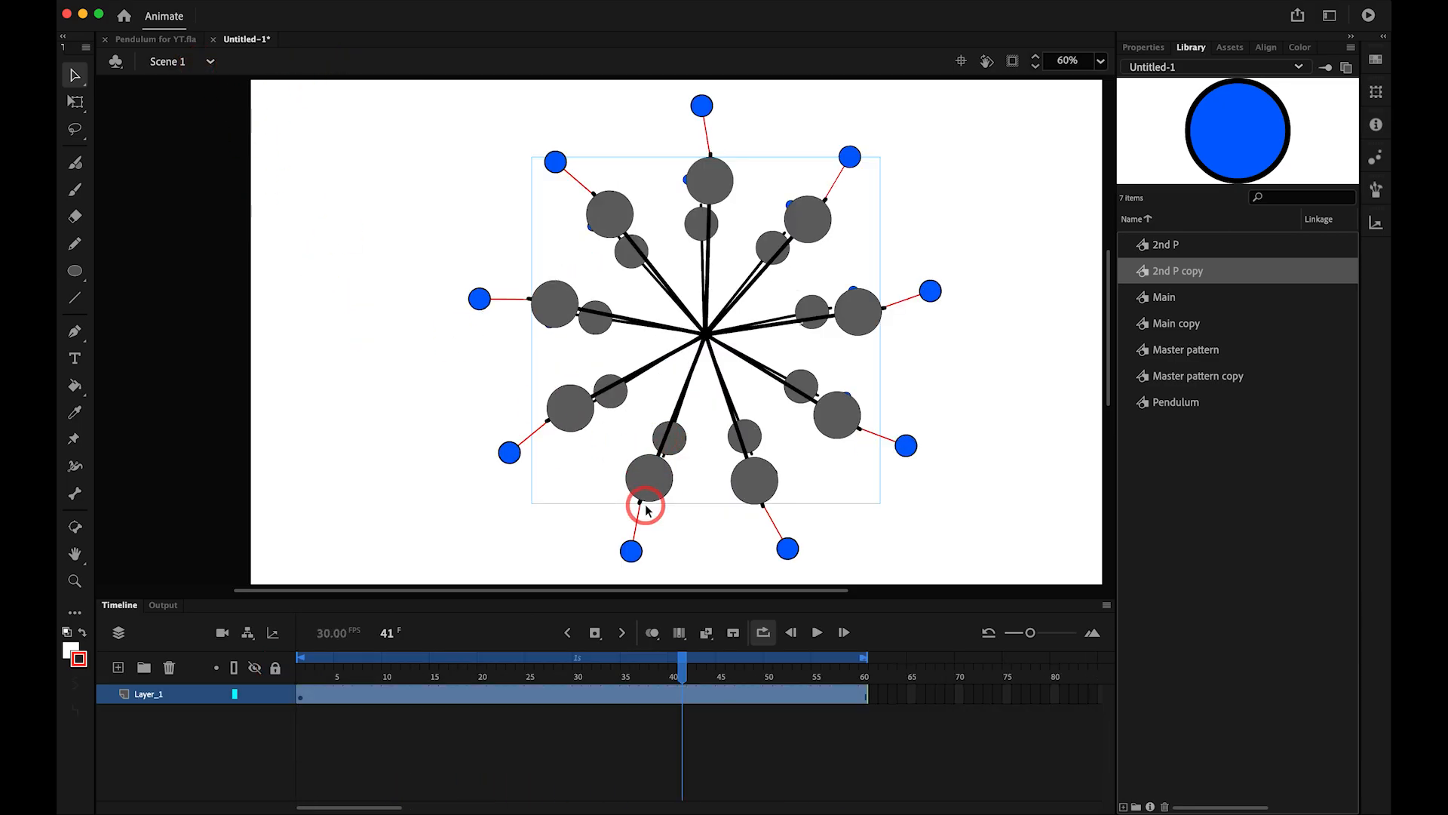
key("Return")
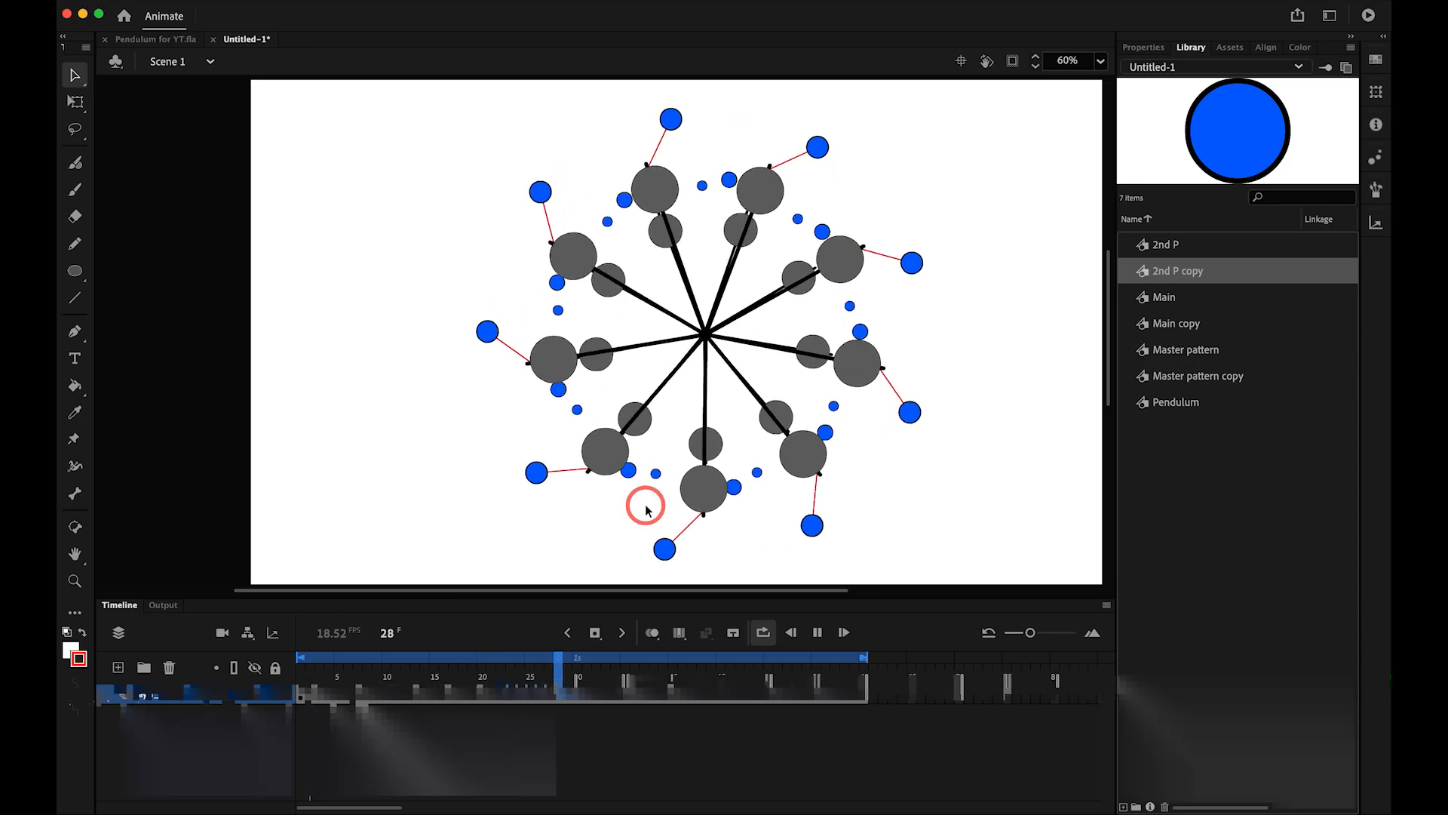
- Apply a light grey Tint color effect of 84% to the inner Master pattern copy instance
left_click(646, 509)
left_click(1152, 49)
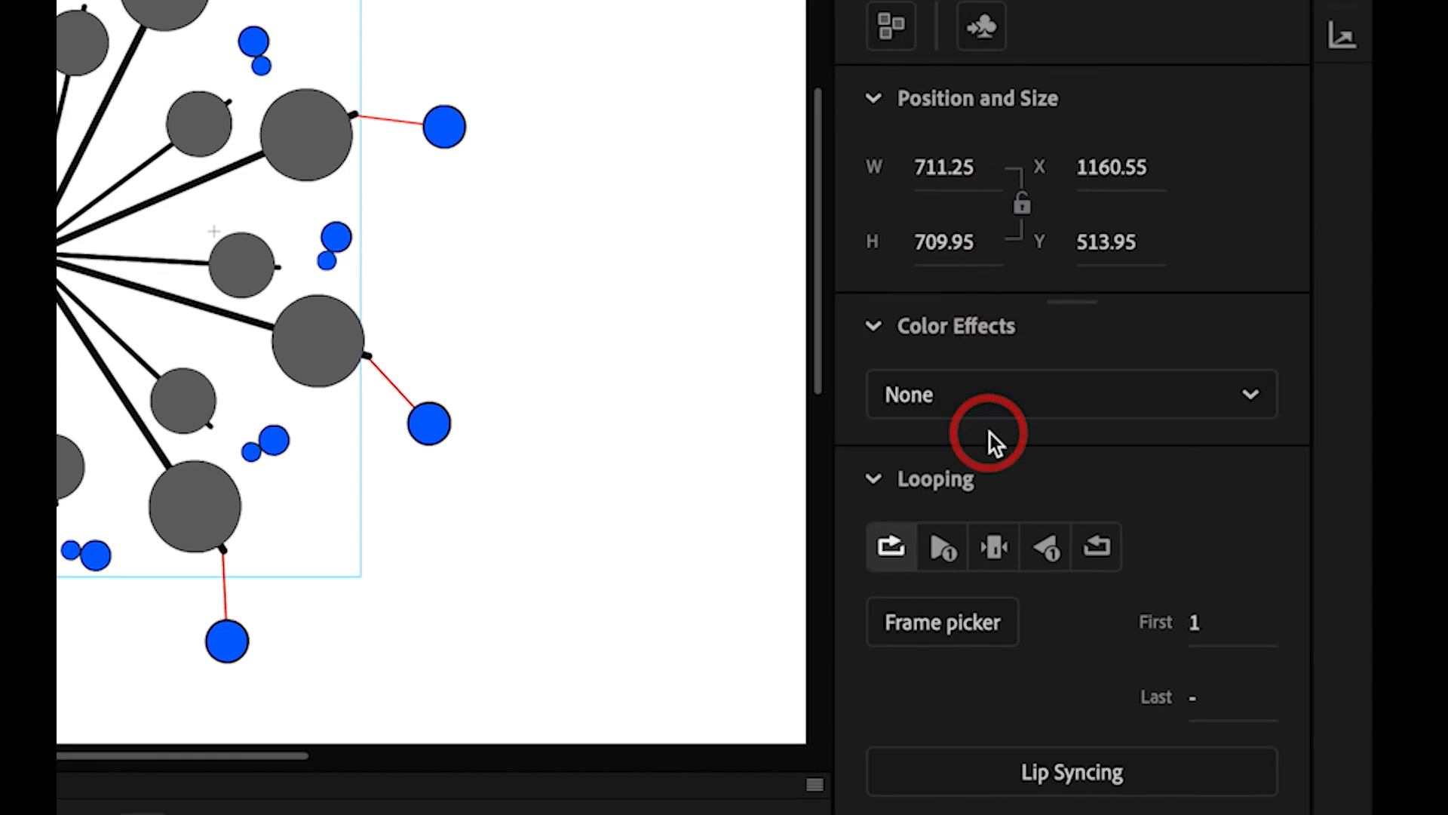
left_click(997, 407)
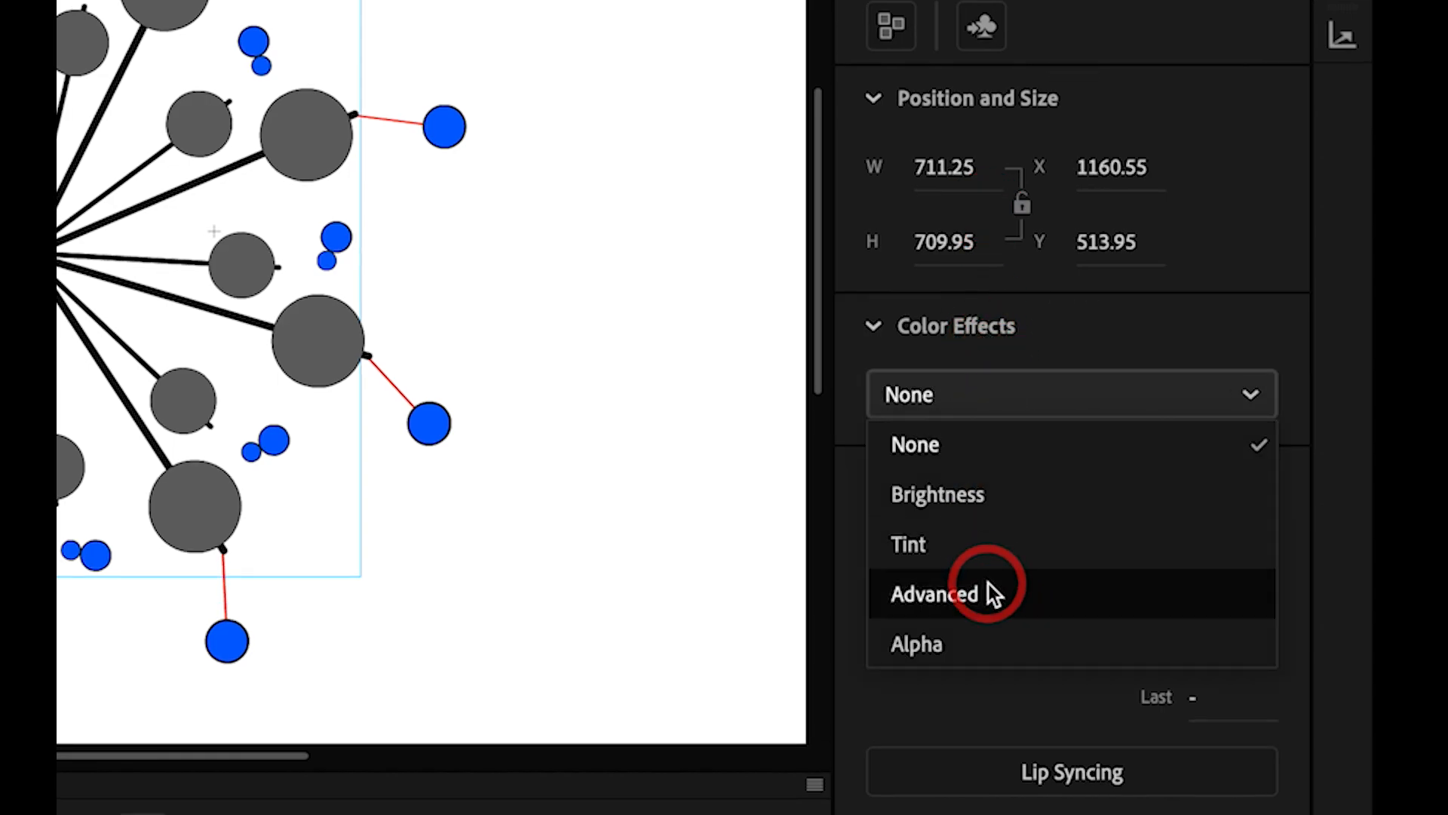
left_click(988, 555)
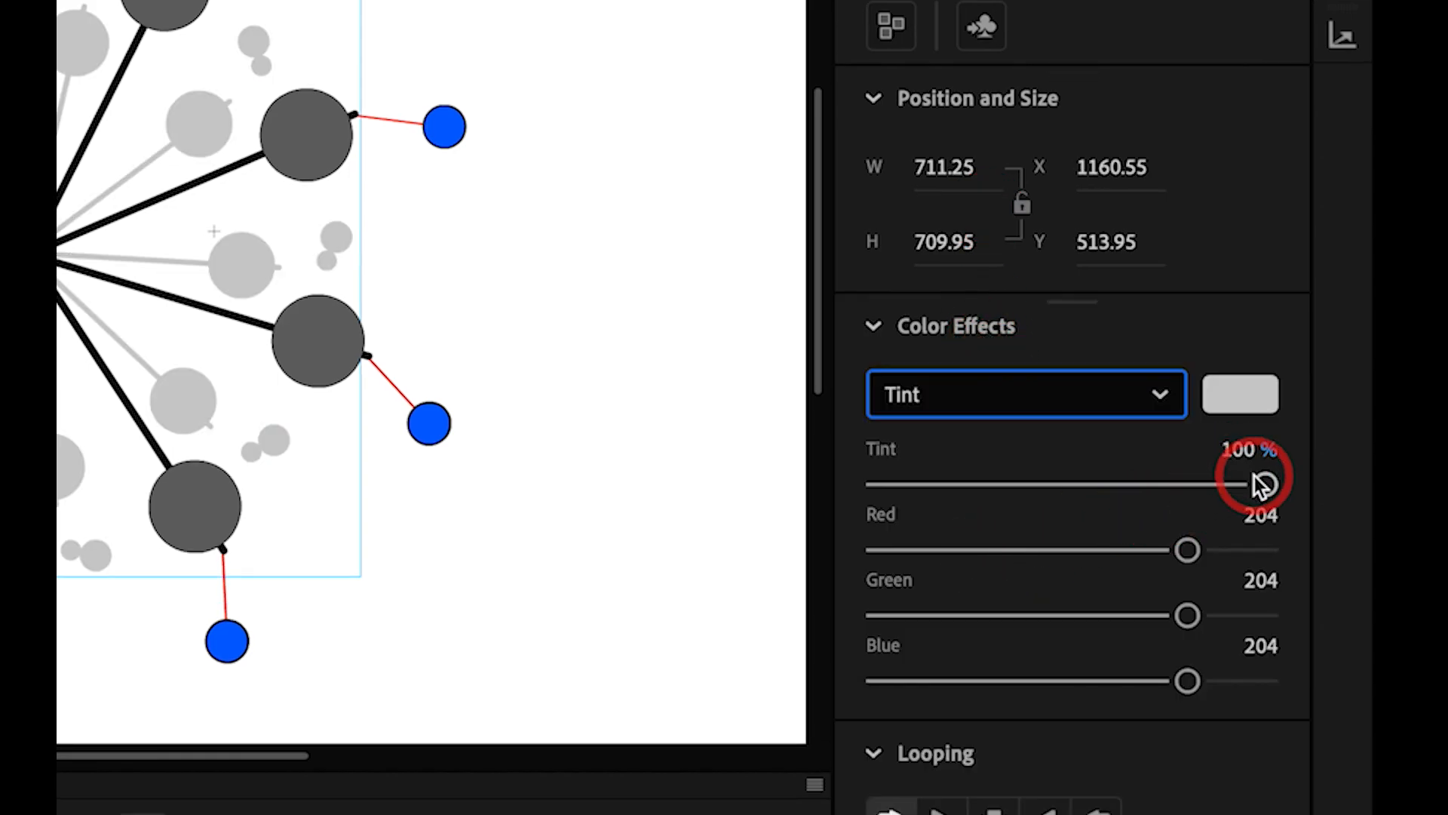
left_click_drag(1266, 487, 1205, 488)
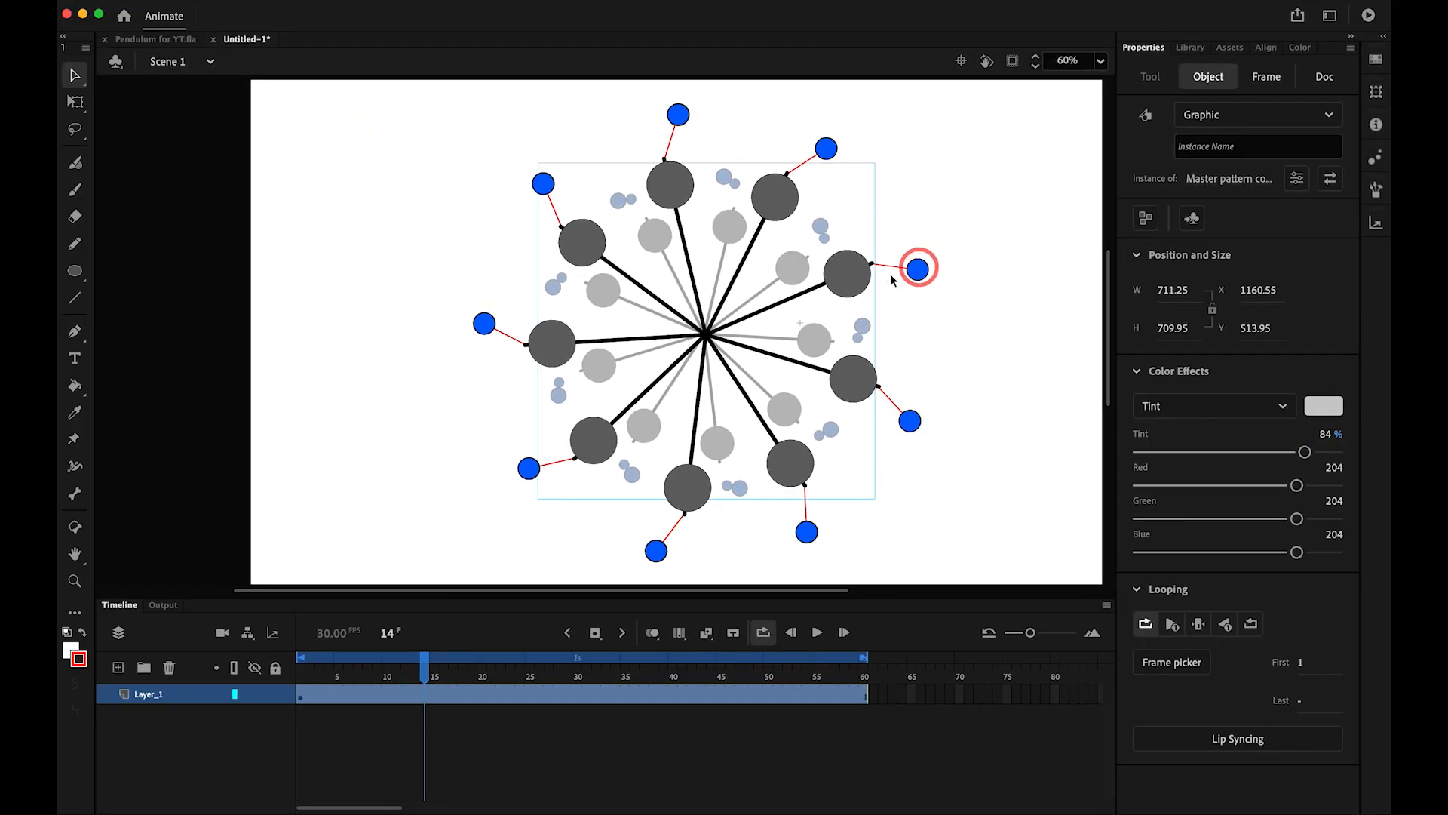
- Deselect the inner pattern and play Scene 1 to check the tinted layer against the outer pendulums
left_click(892, 280)
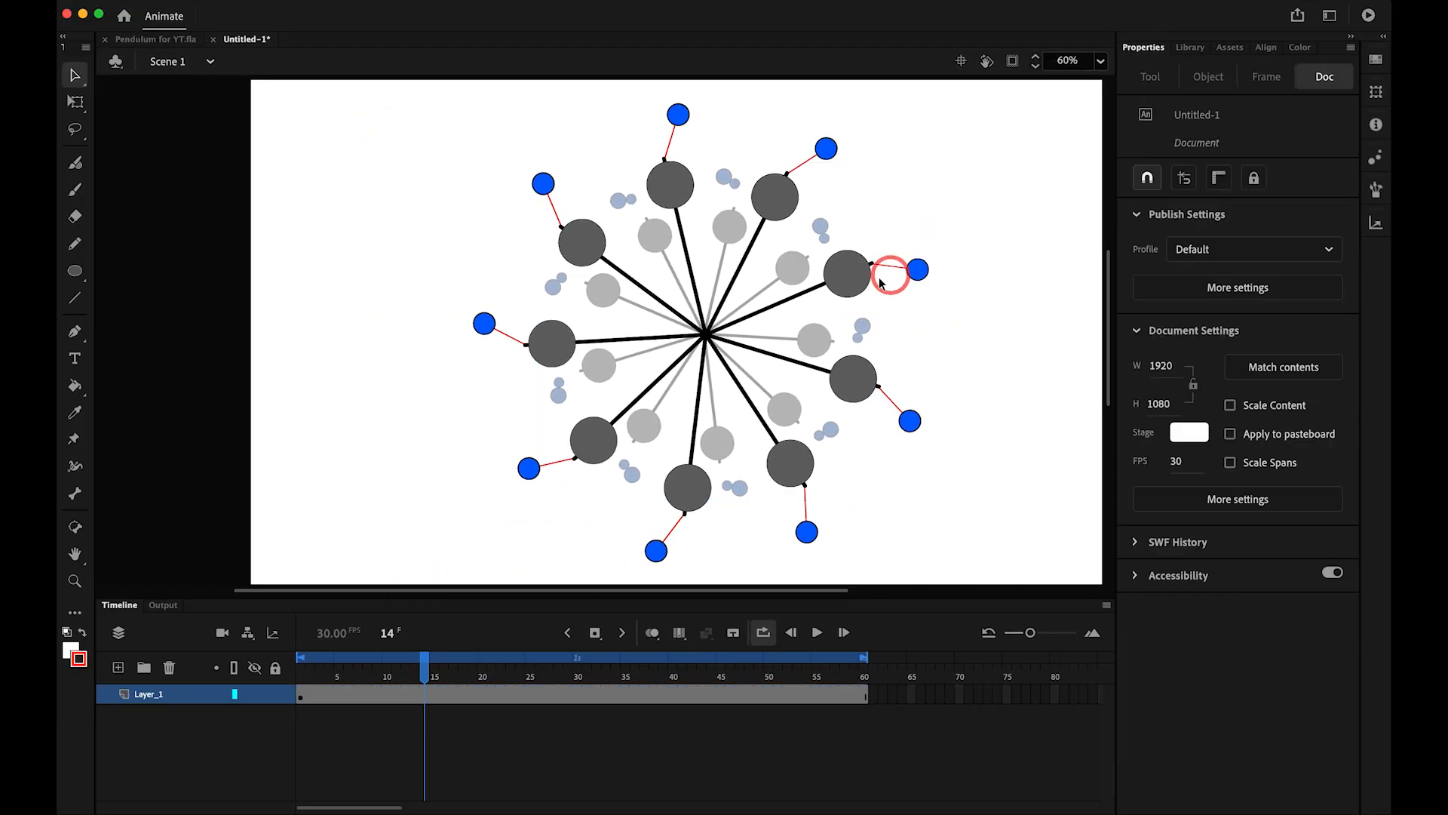
key("Return")
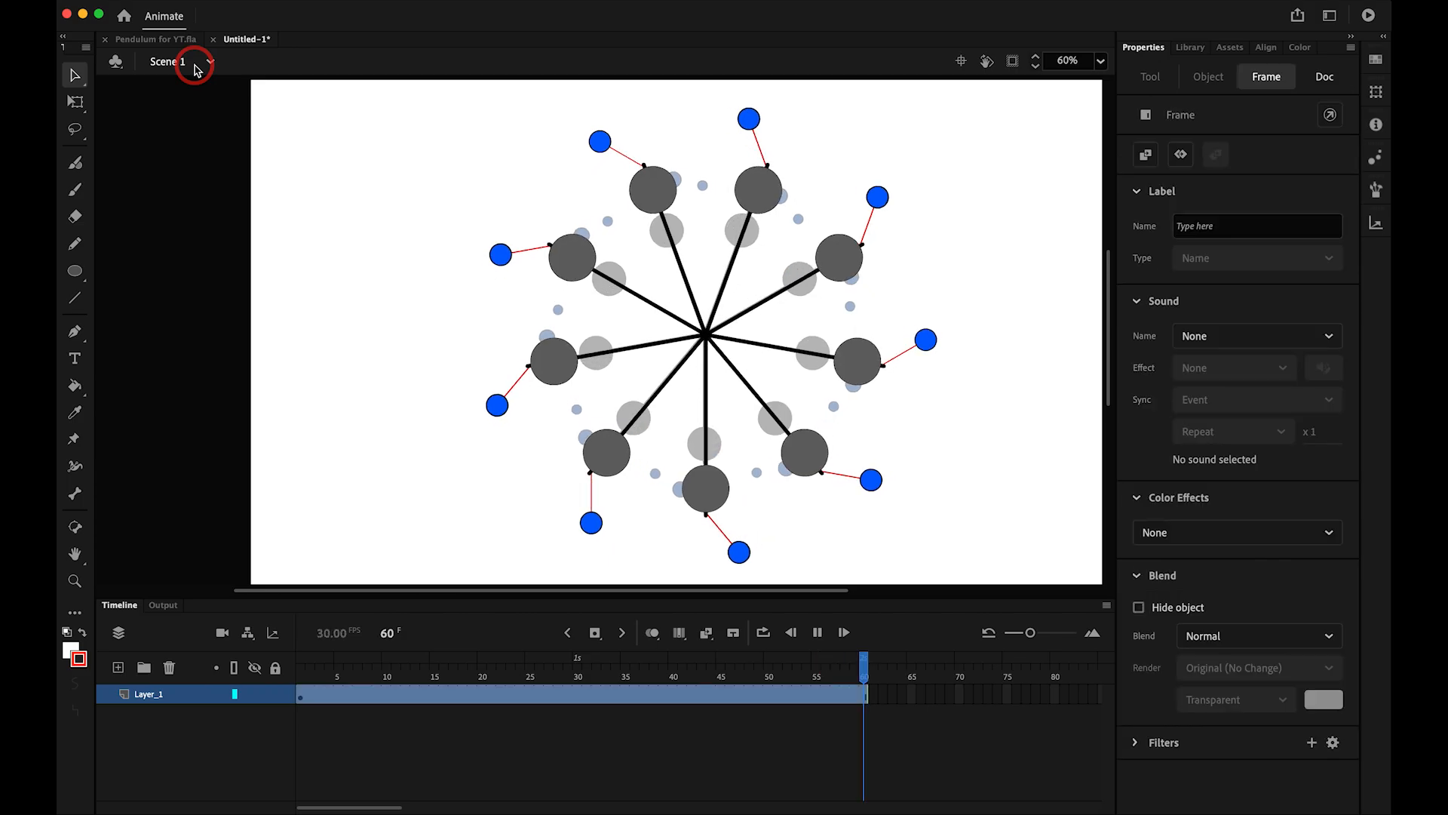
key("Return")
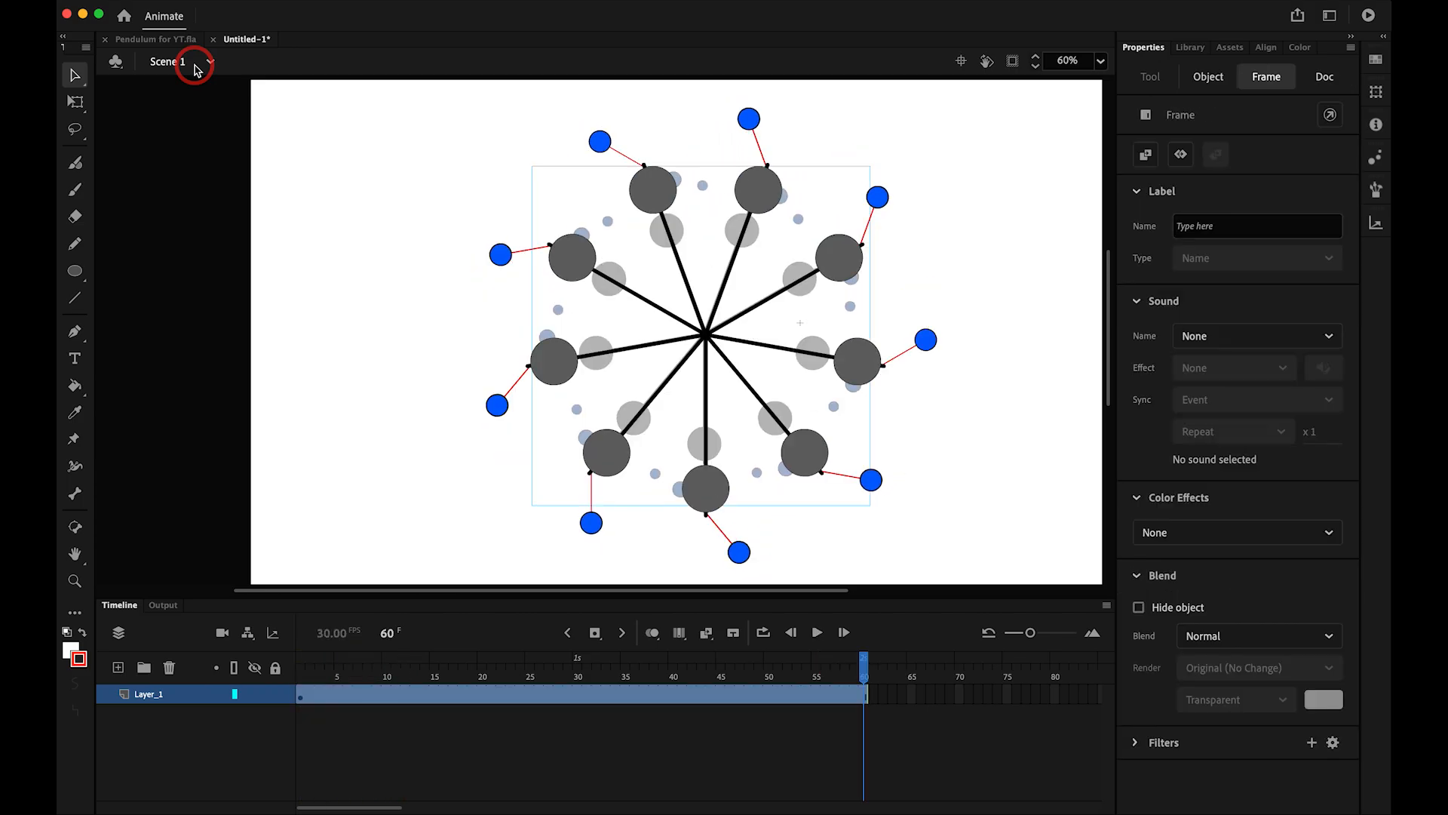
- Duplicate the tinted inner pattern in place and scale the copy to 130%
key("super+c")
key("super+shift+v")
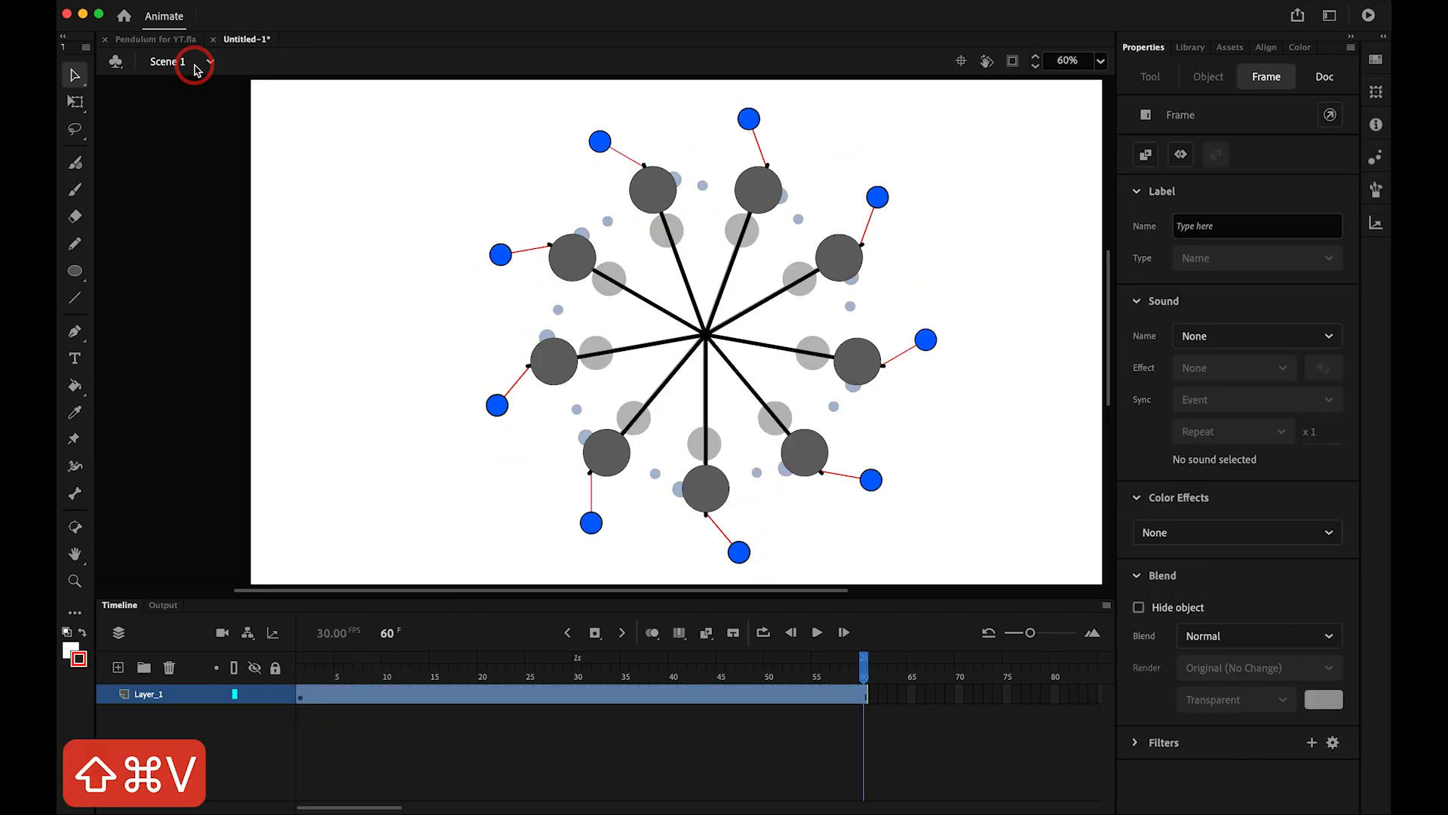
key("super+alt+s")
type("130")
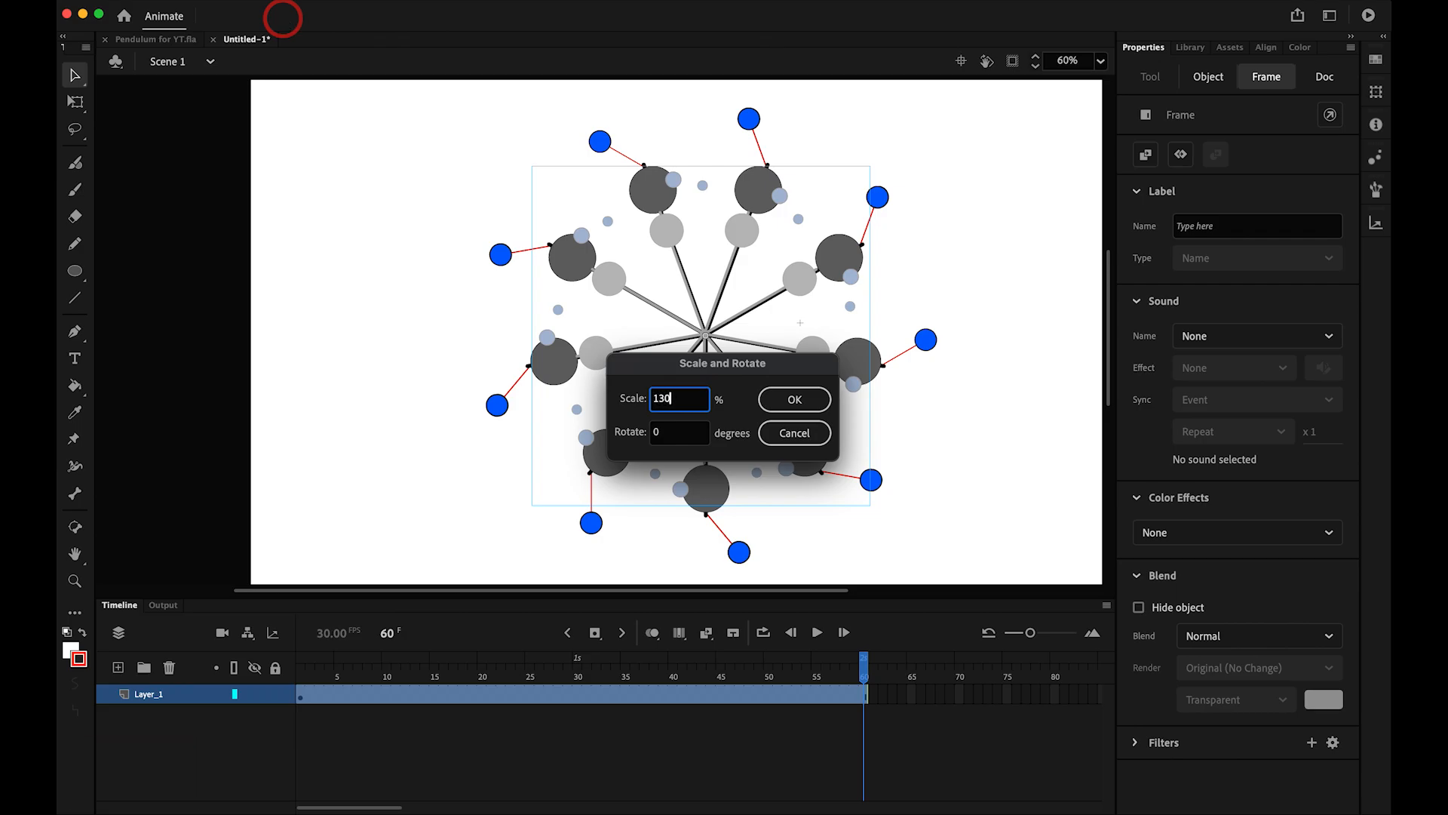
key("Return")
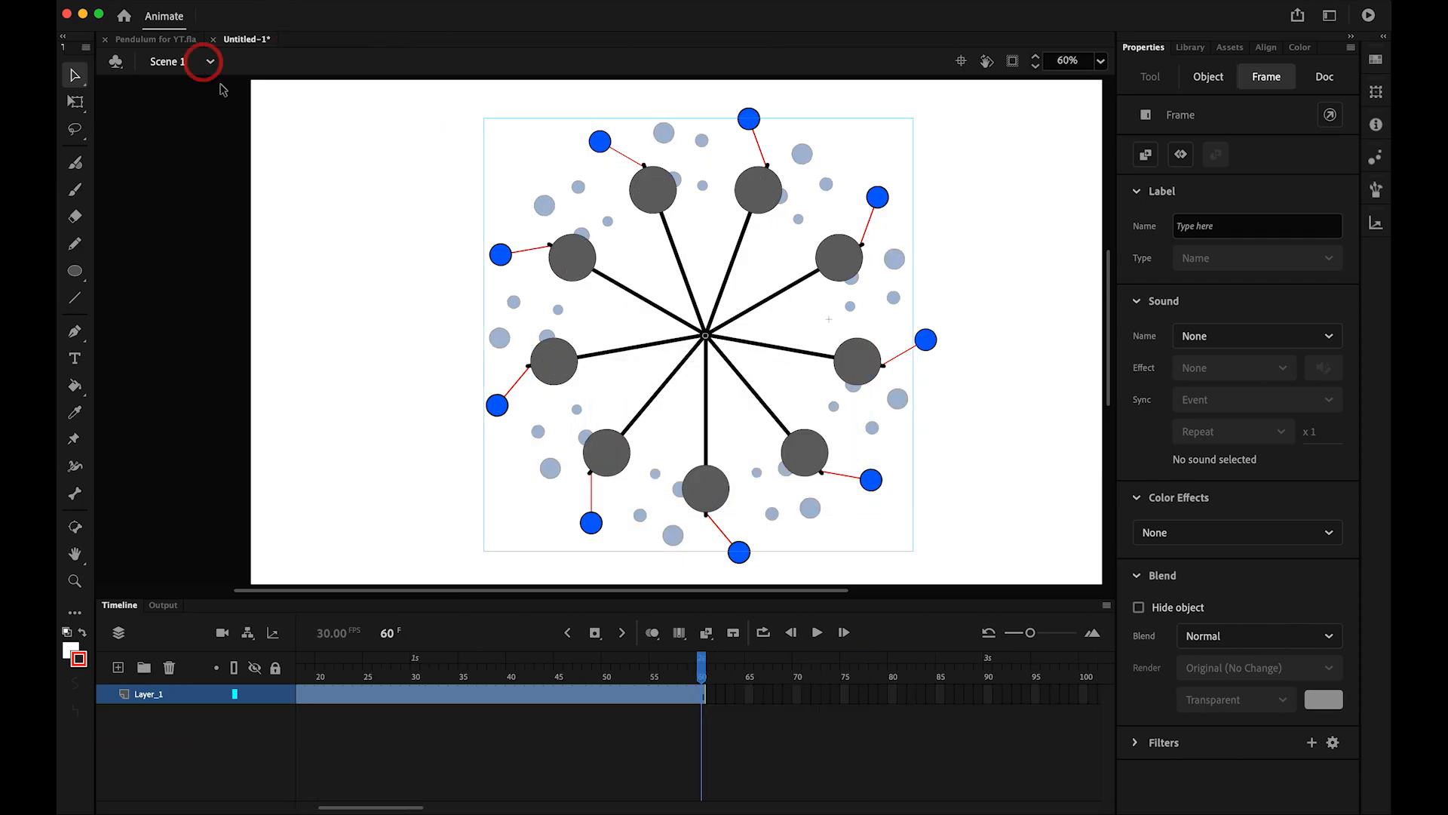
- Preview the layered pattern in Scene 1 and loop its playback over all 60 frames
left_click(361, 285)
key("Return")
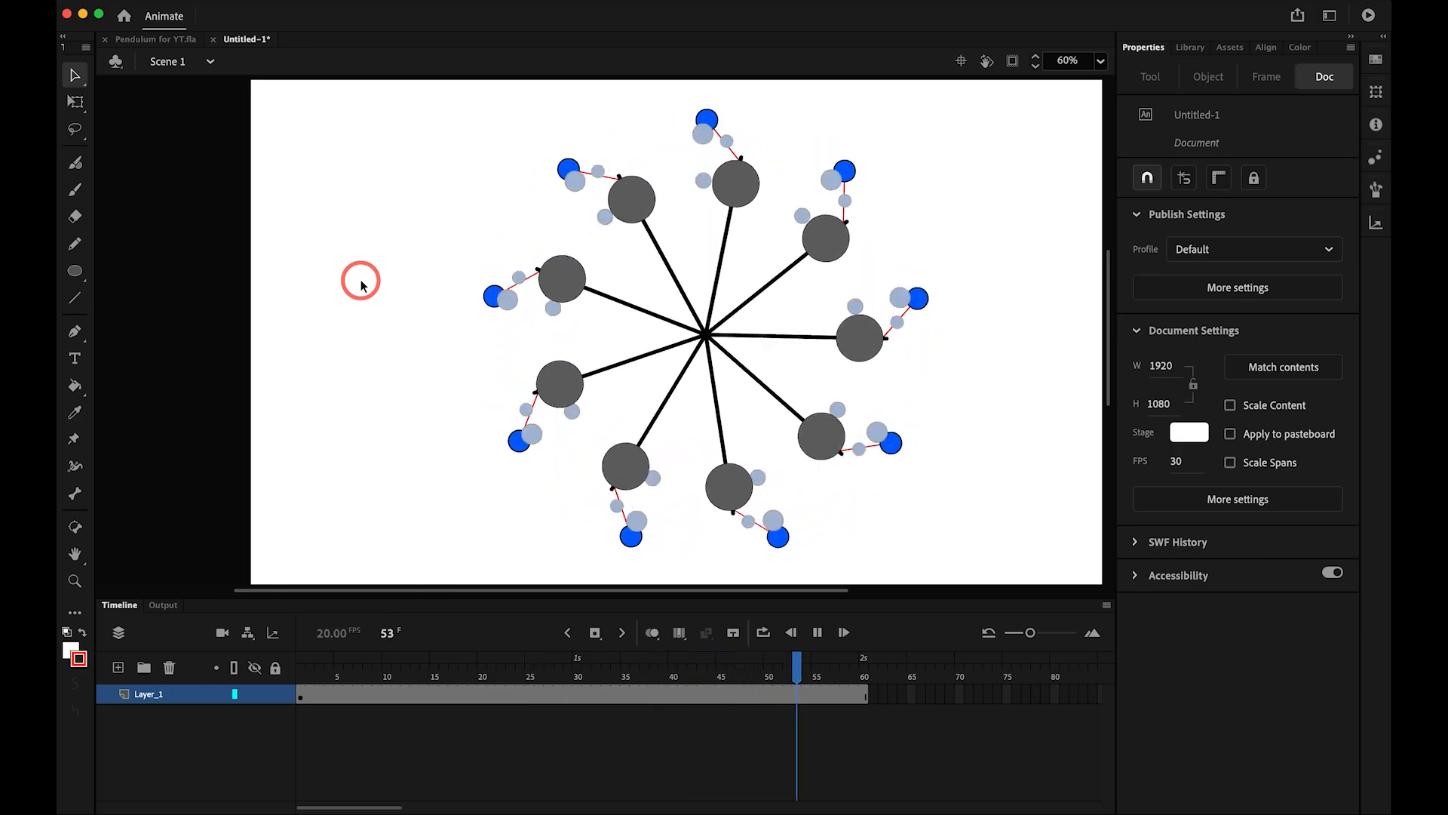
left_click(361, 286)
key("Return")
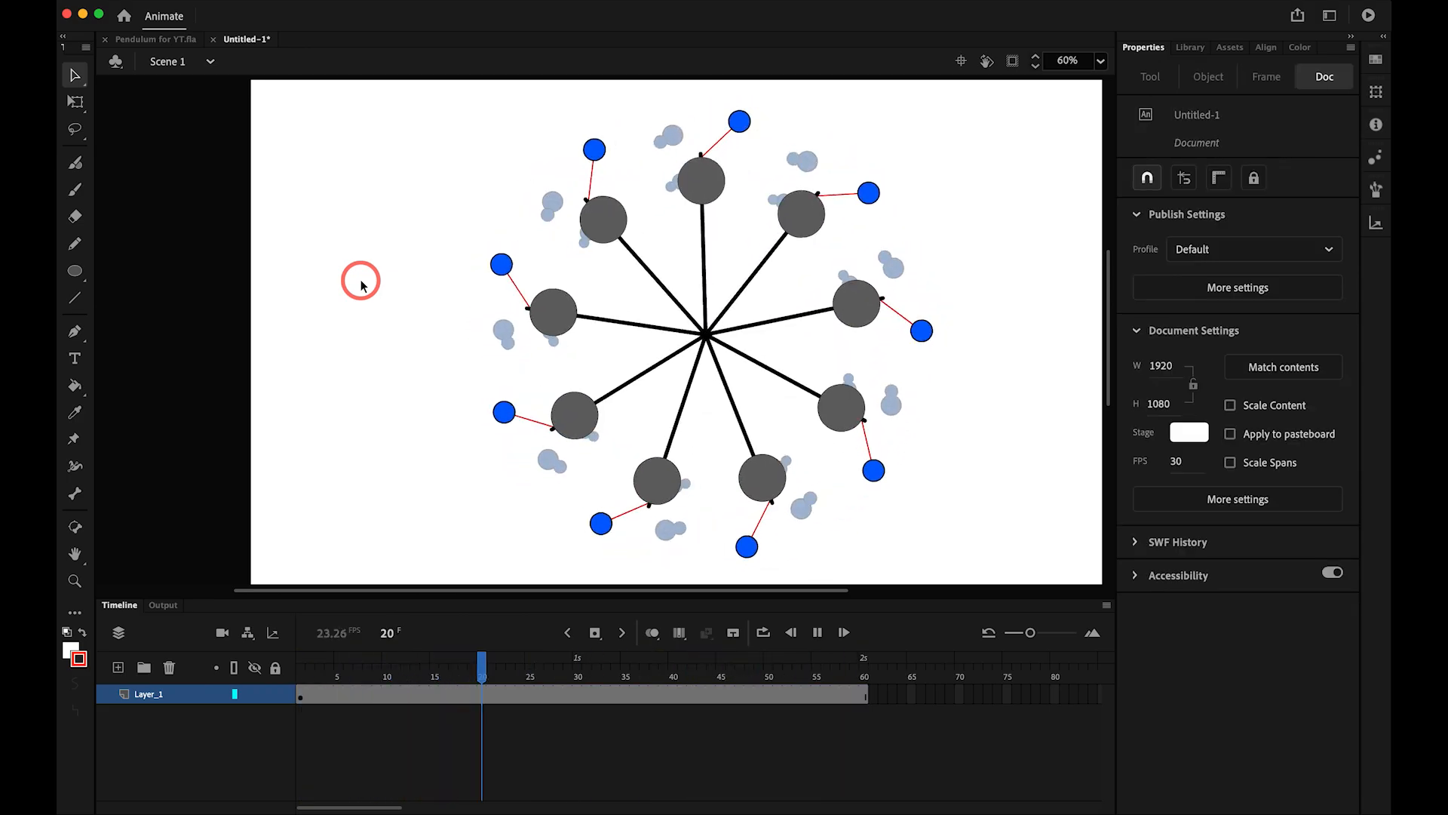
left_click(767, 635)
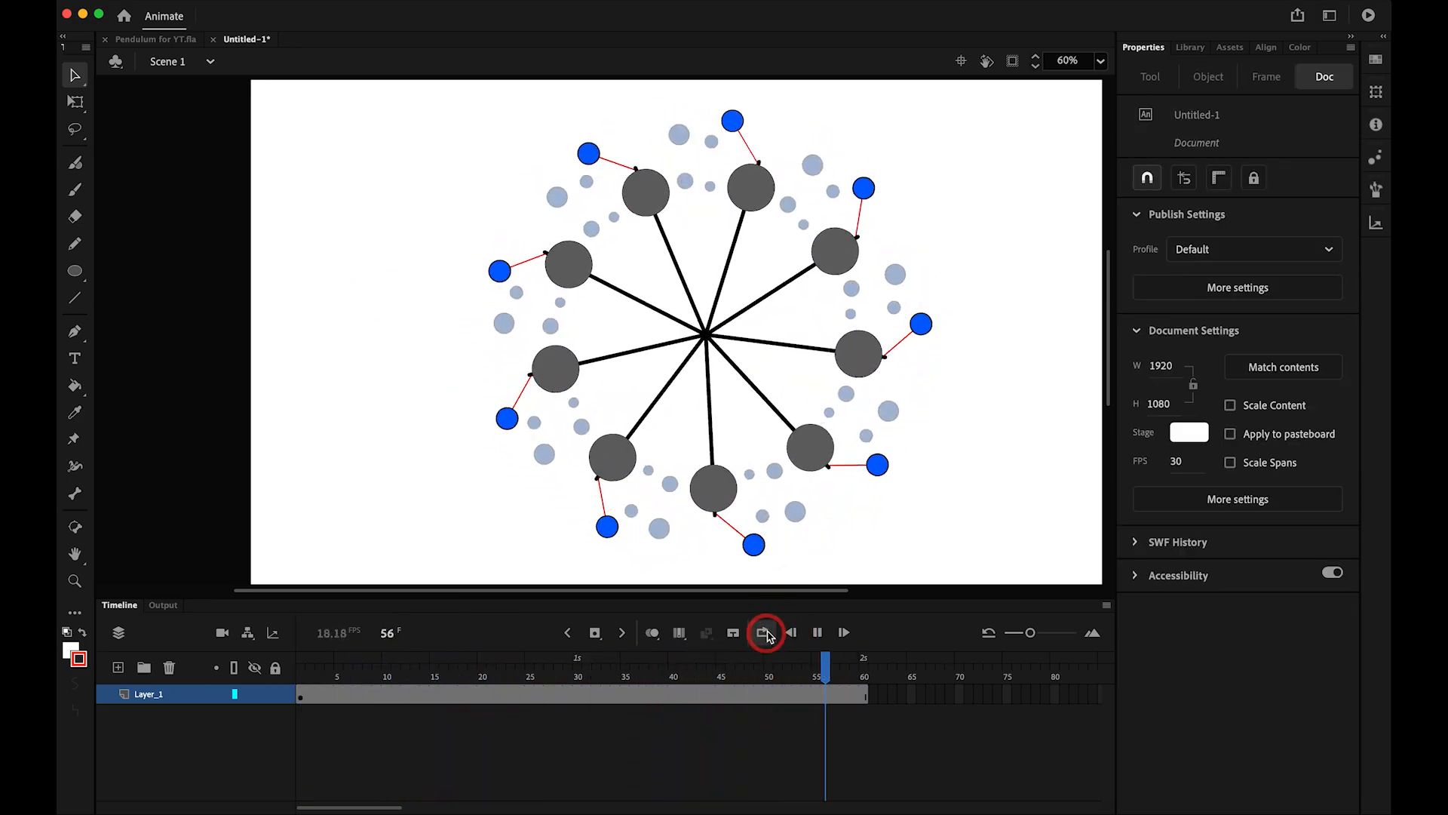
key("Return")
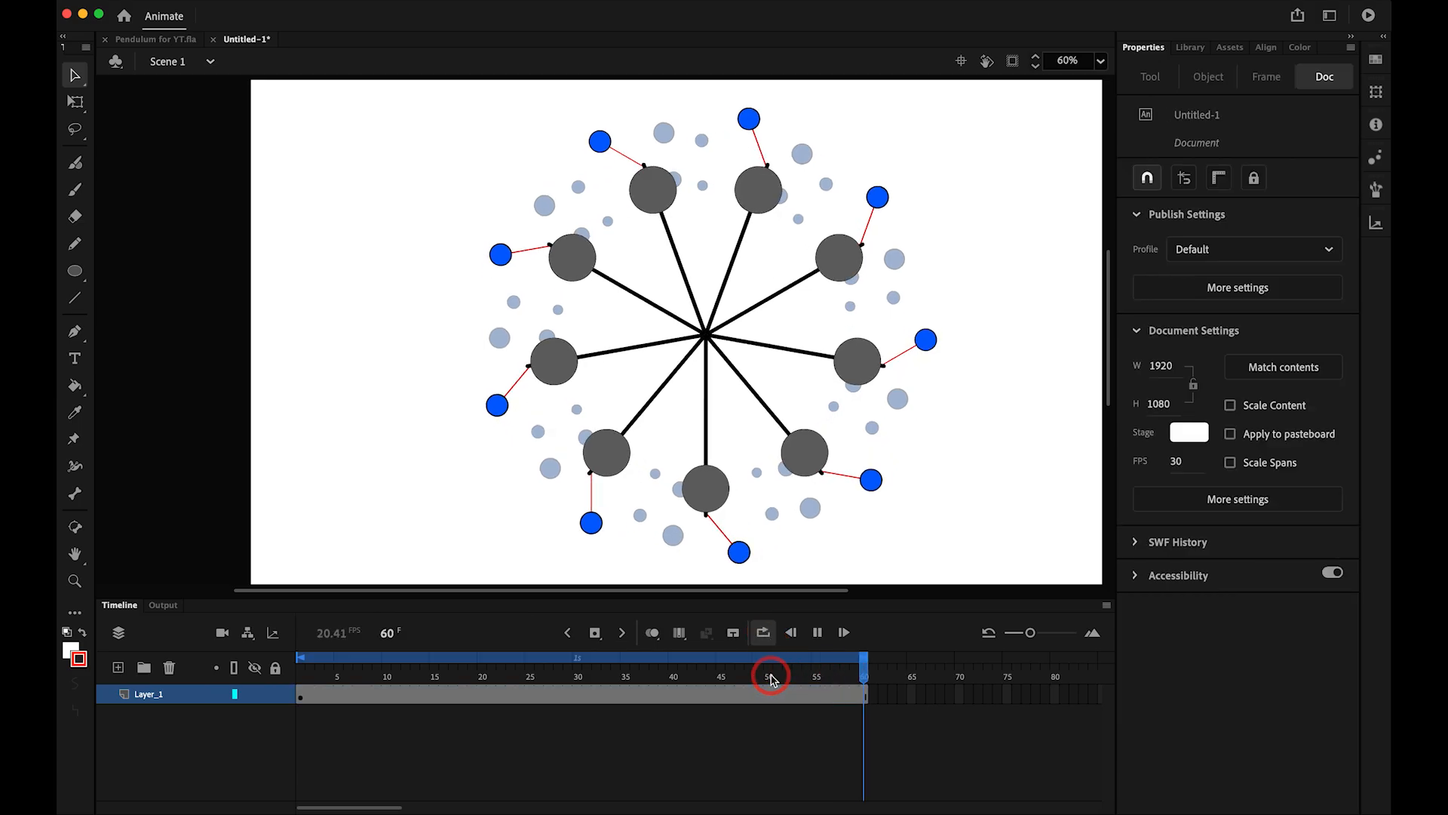